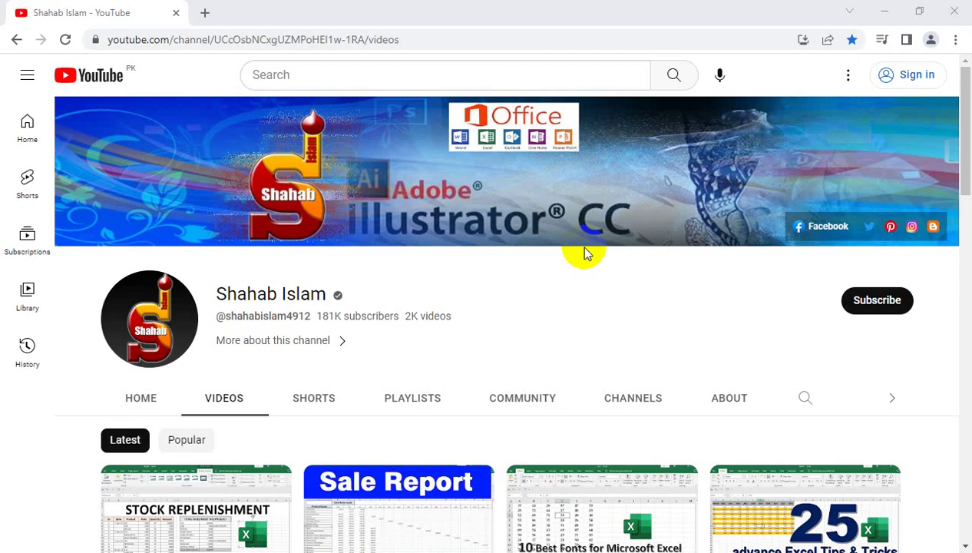
- Switch from the YouTube channel page in Chrome to the blank Excel workbook Book1
{"action": "left_click", "coordinate": [584, 253]}
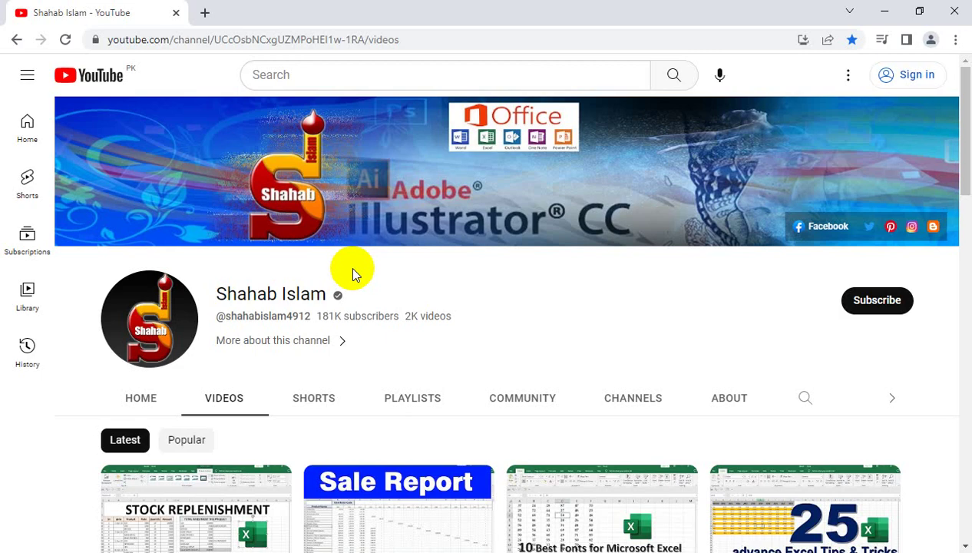
{"action": "key", "text": "alt+Tab"}
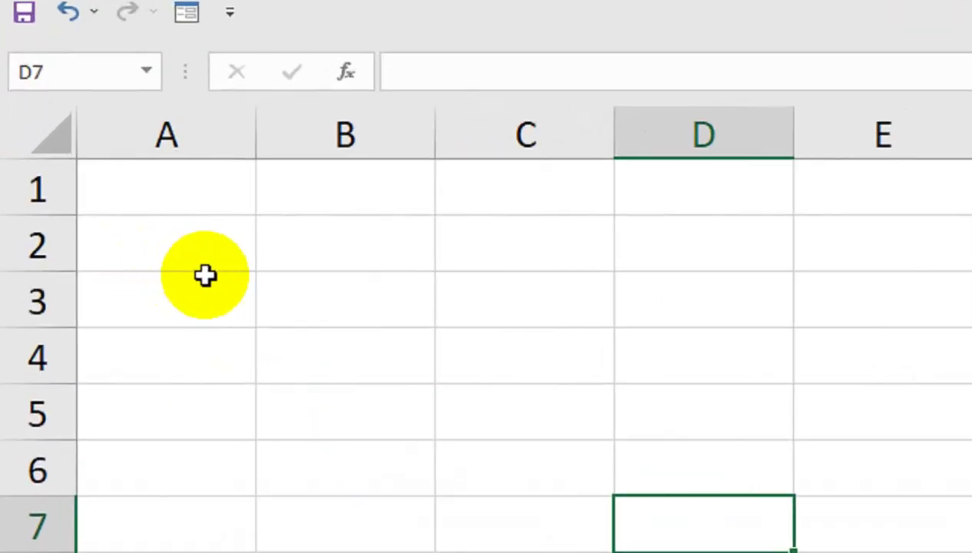
- Enter the title 'Compund Interest Calculator' in cell A3
{"action": "left_click", "coordinate": [103, 265]}
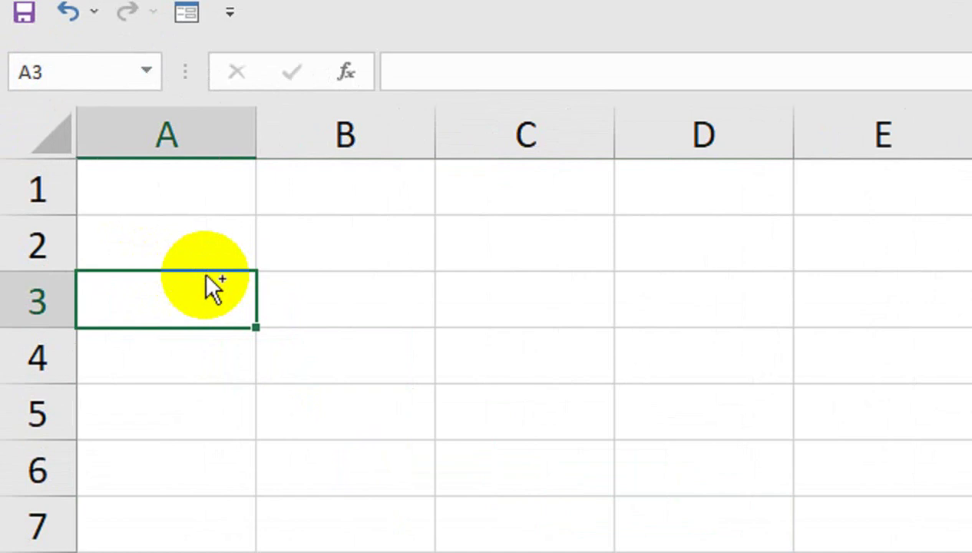
{"action": "type", "text": "Compun"}
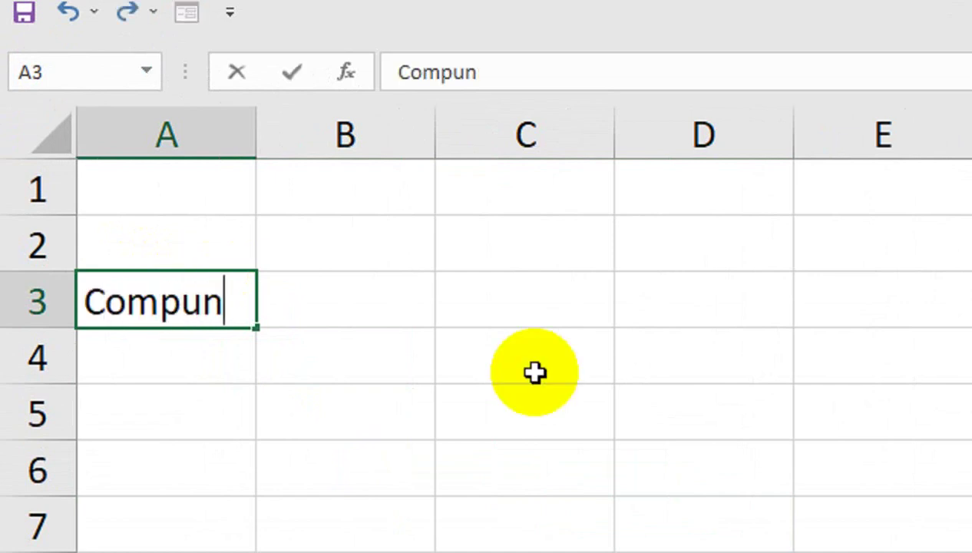
{"action": "type", "text": "d Interest "}
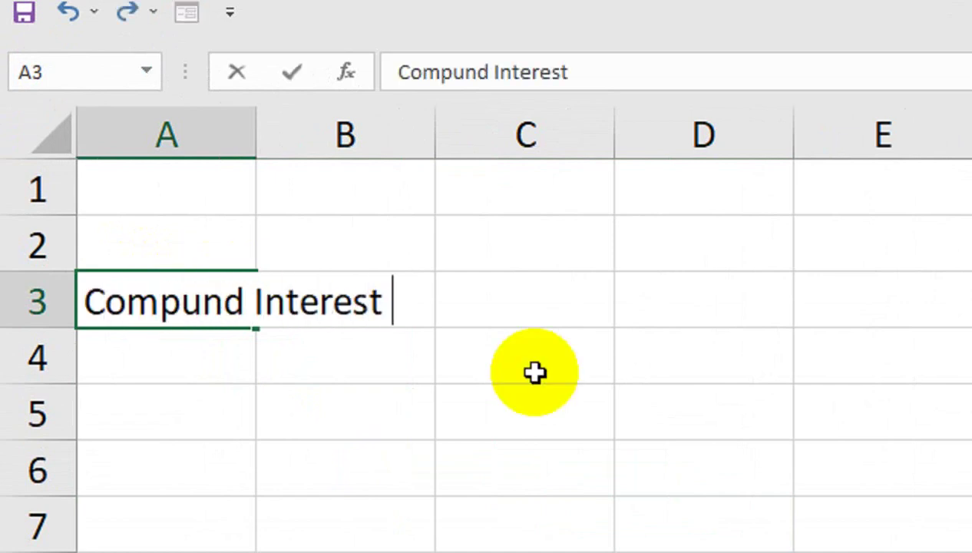
{"action": "type", "text": "Calculator"}
{"action": "key", "text": "Return"}
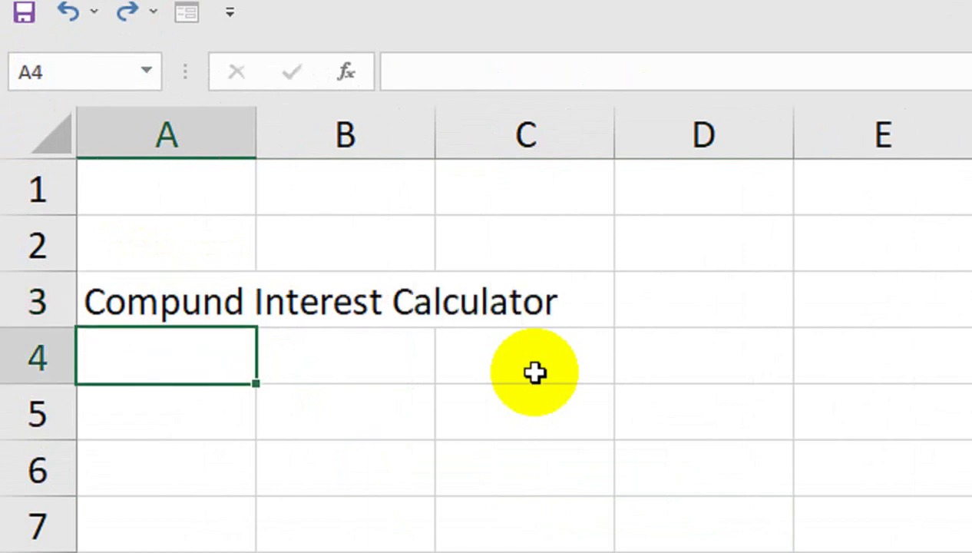
{"action": "key", "text": "Return"}
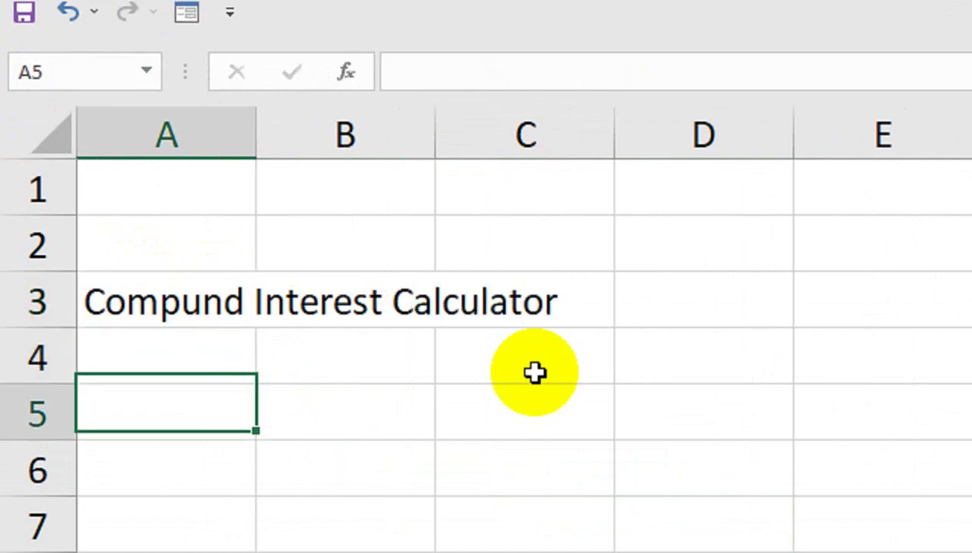
- Enter the label 'Principal' in A5
{"action": "type", "text": "("}
{"action": "key", "text": "BackSpace"}
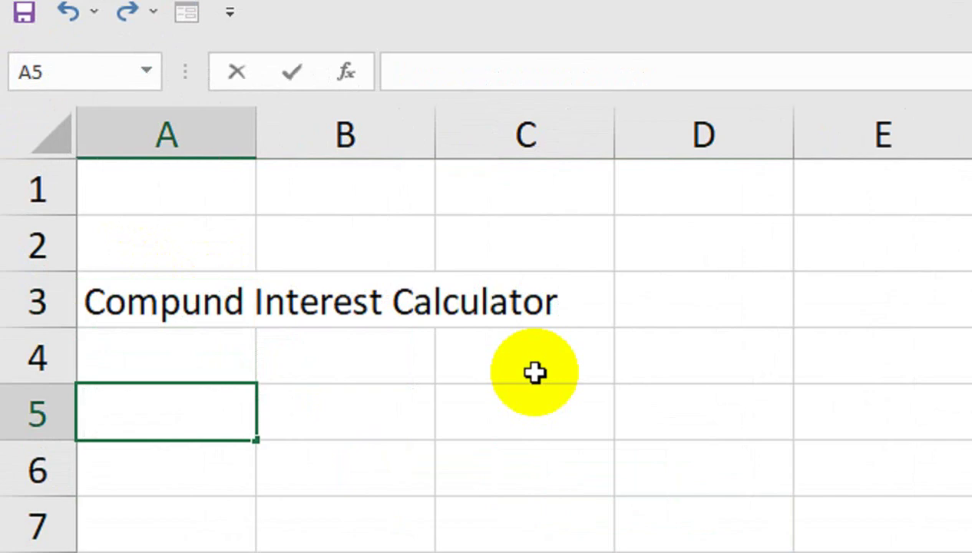
{"action": "type", "text": "Pri"}
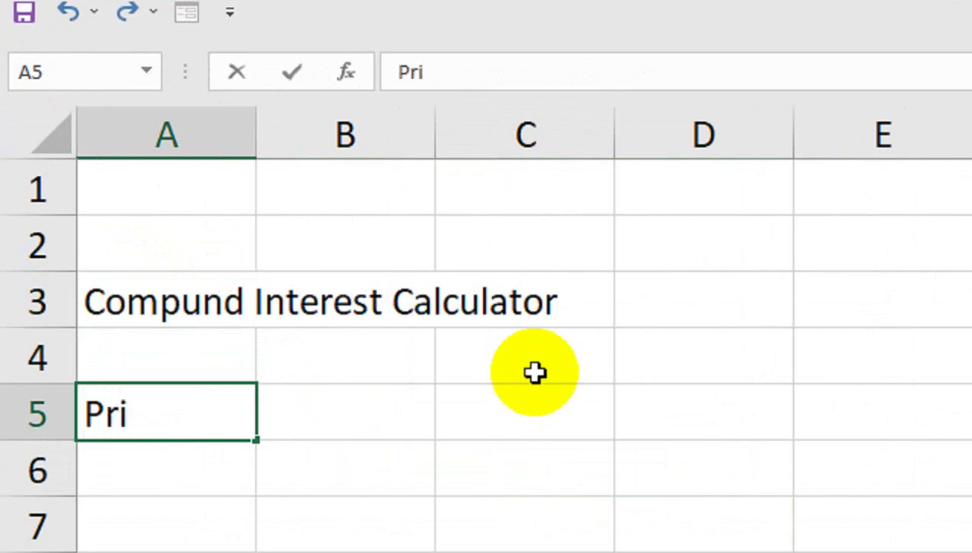
{"action": "type", "text": "nci"}
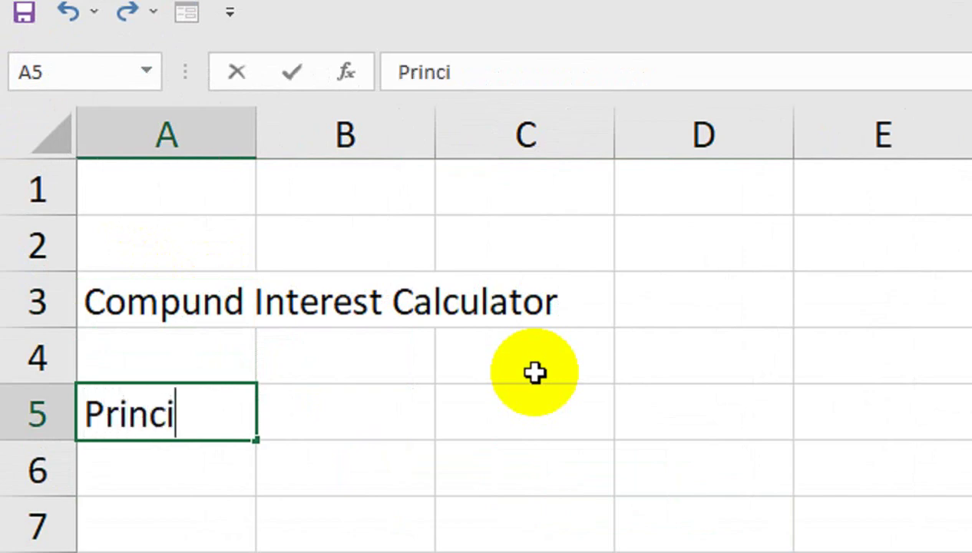
{"action": "type", "text": "pal"}
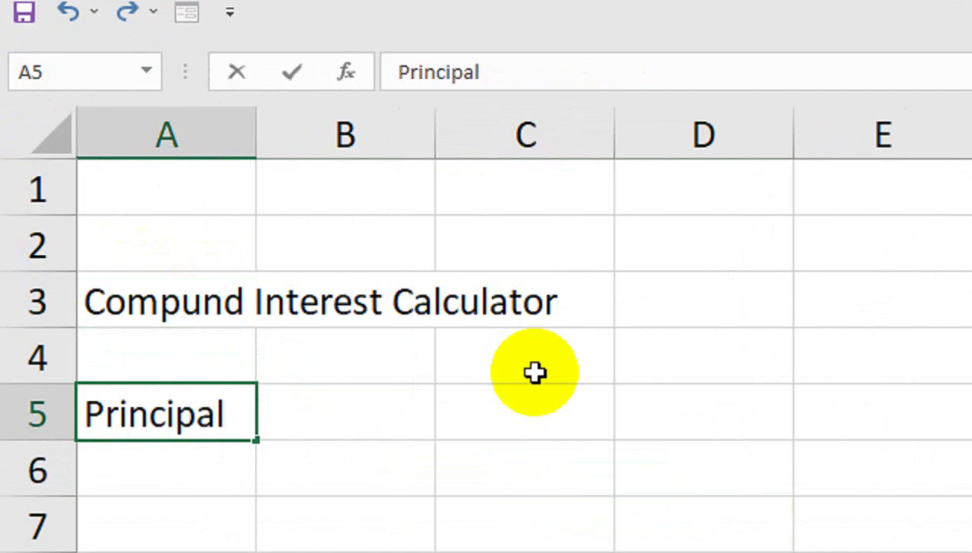
{"action": "key", "text": "Return"}
- Add the labels 'Interest per Annum' in A6 and 'TermS' in A7
{"action": "type", "text": "In"}
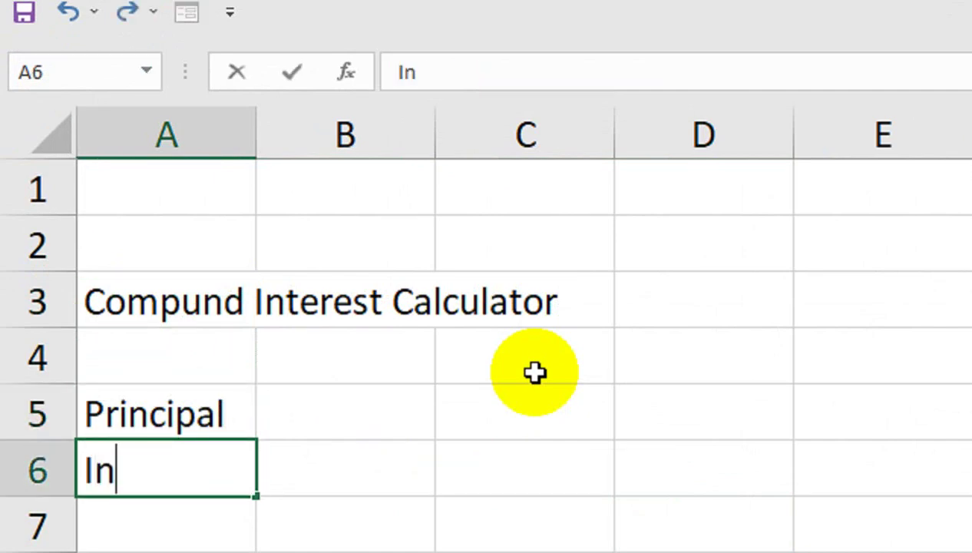
{"action": "type", "text": "terest"}
{"action": "key", "text": "Tab"}
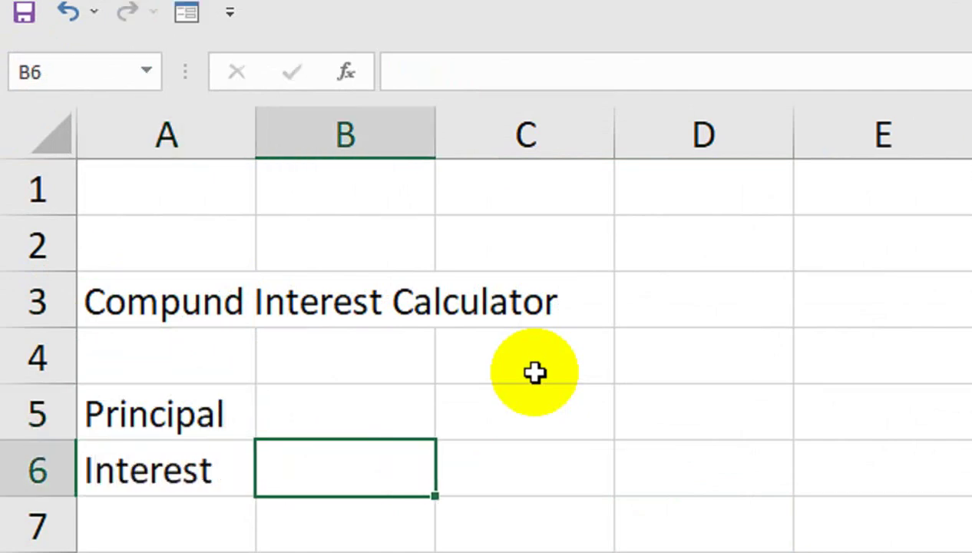
{"action": "key", "text": "Down"}
{"action": "key", "text": "Left"}
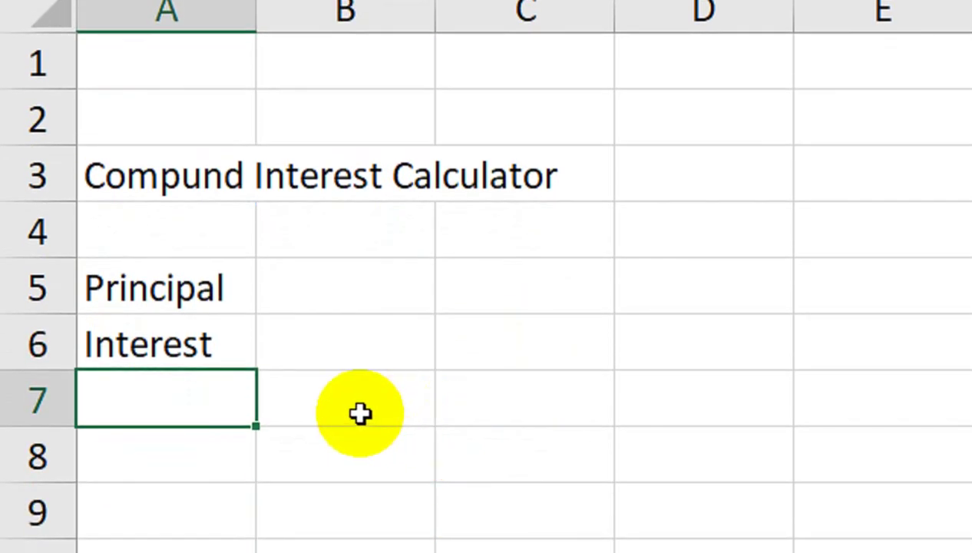
{"action": "double_click", "coordinate": [218, 338]}
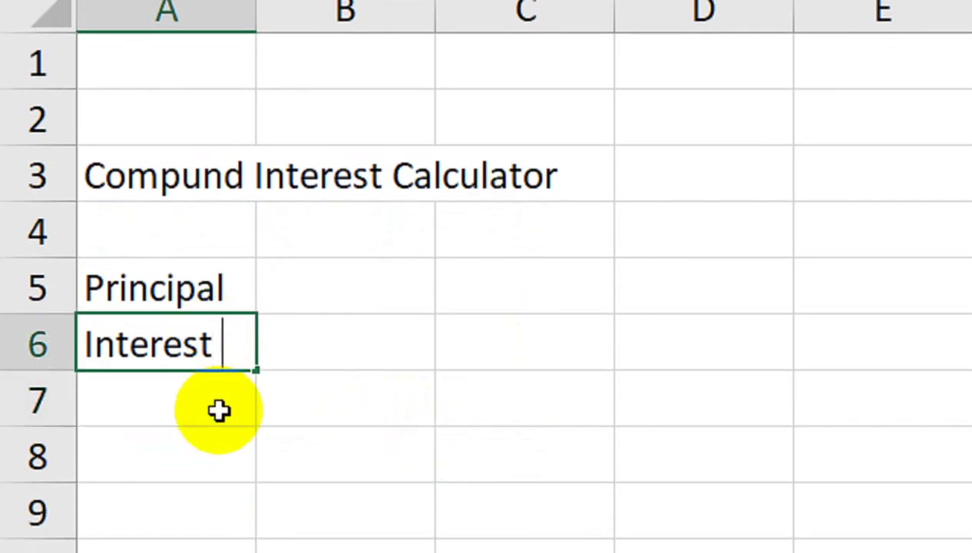
{"action": "type", "text": "per Annu"}
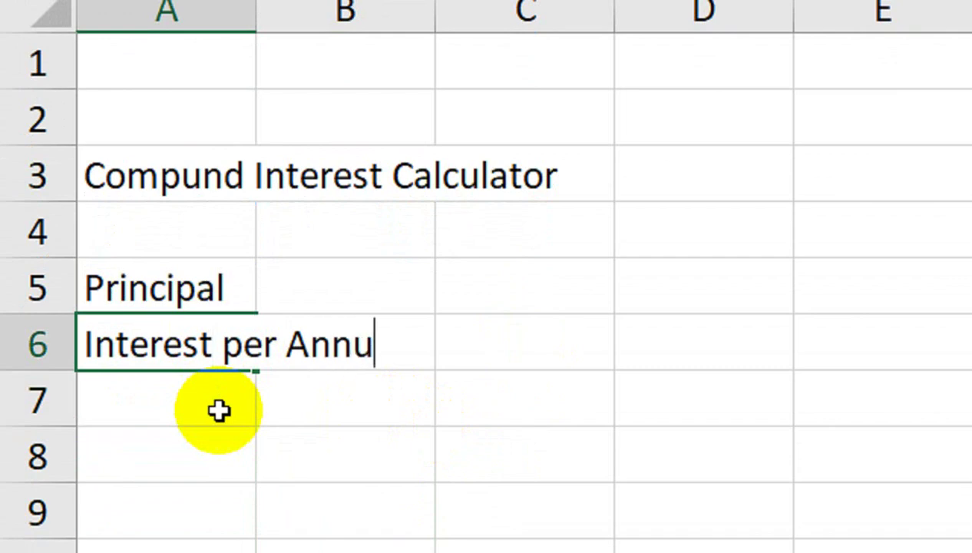
{"action": "type", "text": "m"}
{"action": "key", "text": "Return"}
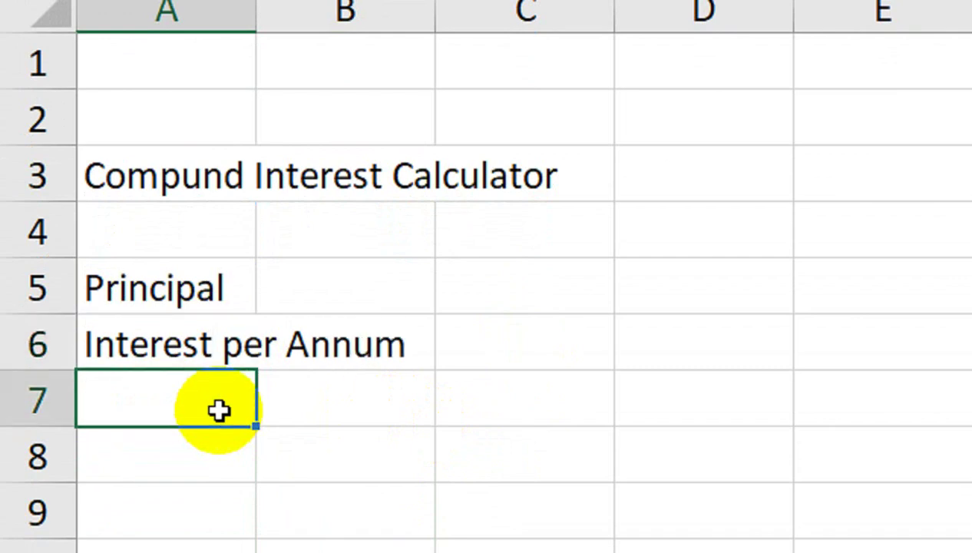
{"action": "type", "text": "Term"}
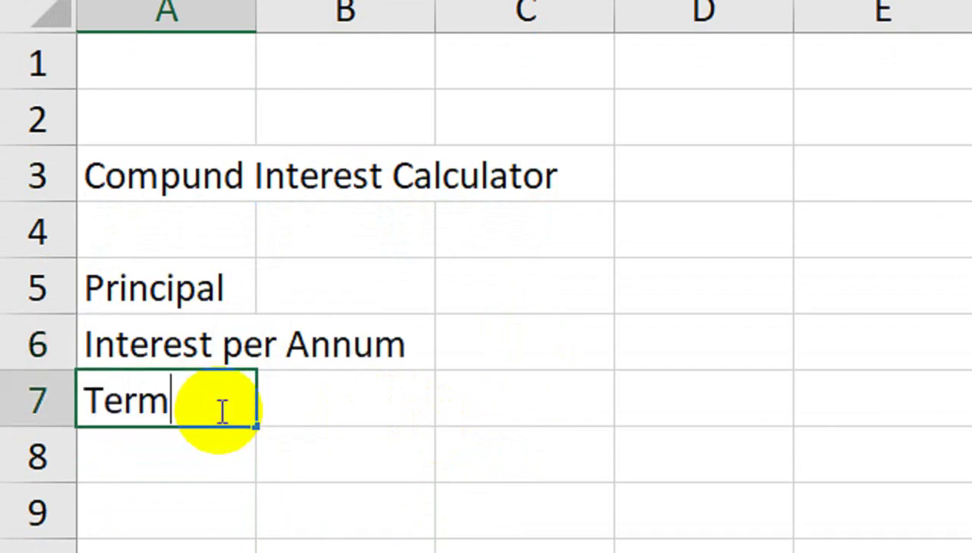
{"action": "type", "text": "S"}
{"action": "key", "text": "Tab"}
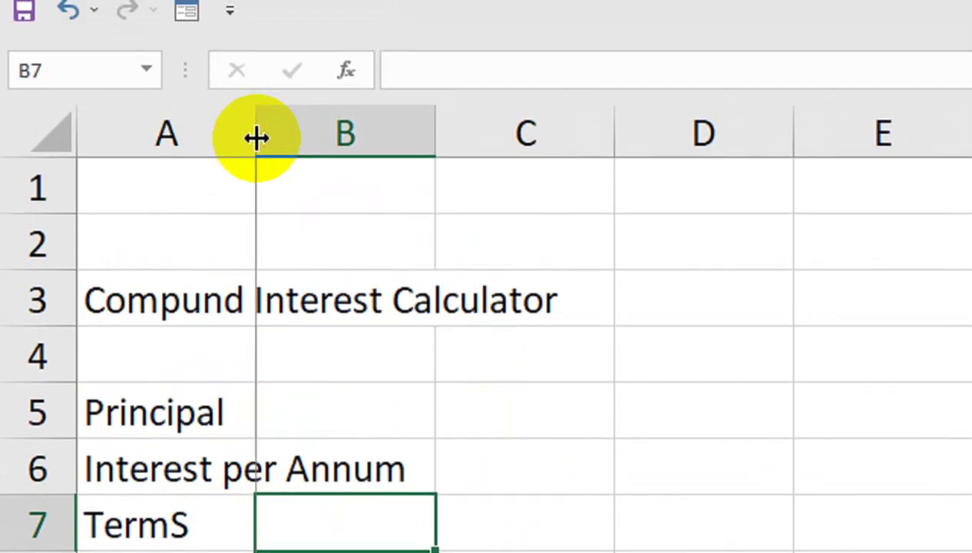
- Widen column A, then enter 50000, 5% and 6 in B5, B6 and B7
{"action": "left_click_drag", "start_coordinate": [256, 137], "coordinate": [603, 108]}
{"action": "left_click", "coordinate": [549, 399]}
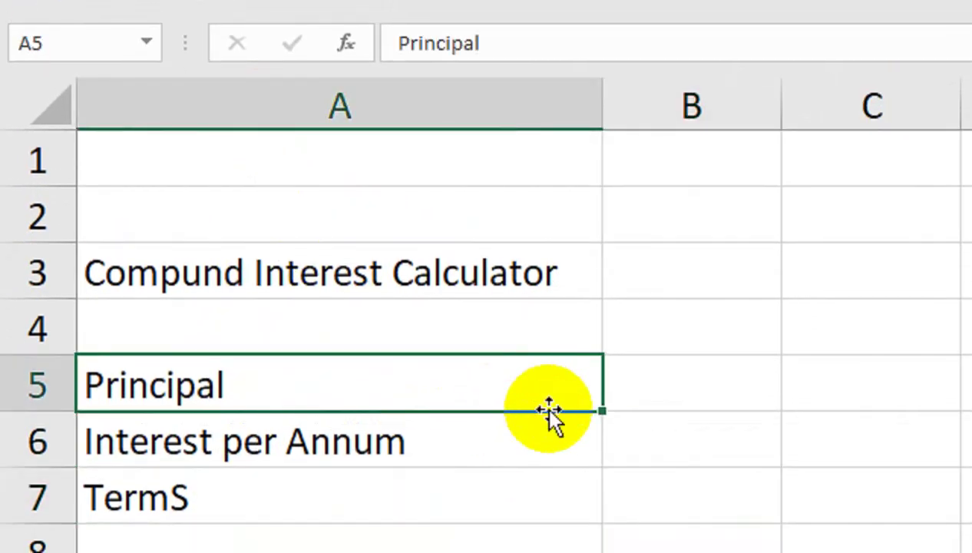
{"action": "left_click", "coordinate": [674, 384]}
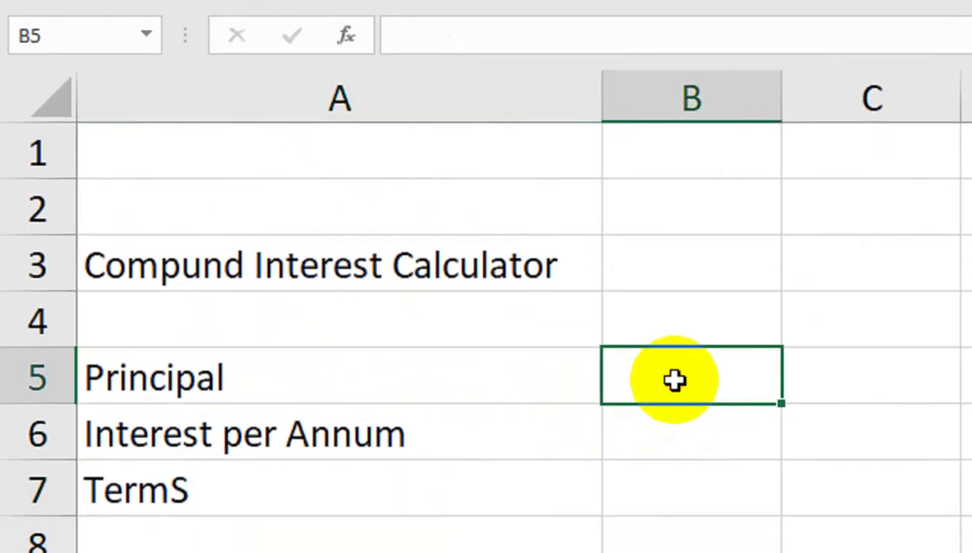
{"action": "type", "text": "50000"}
{"action": "key", "text": "Return"}
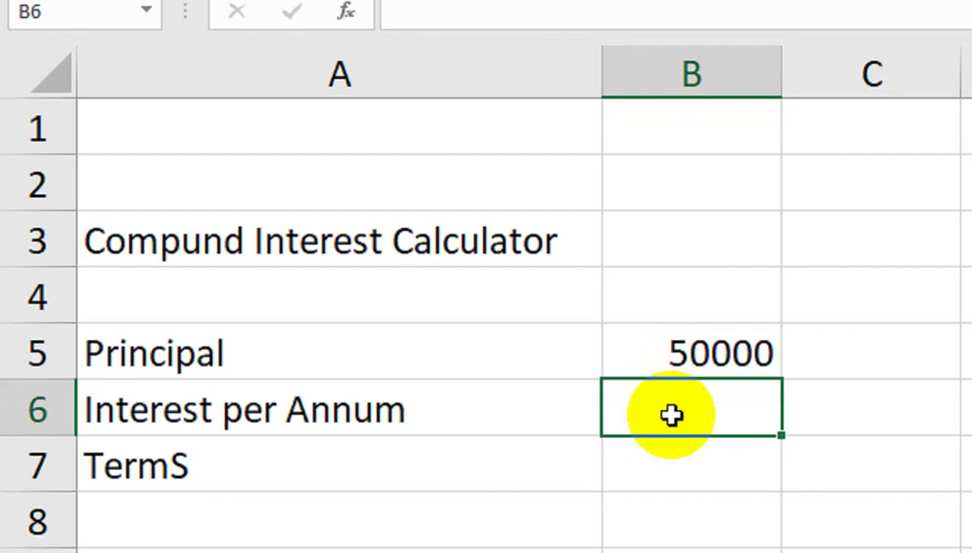
{"action": "type", "text": "5%"}
{"action": "key", "text": "Return"}
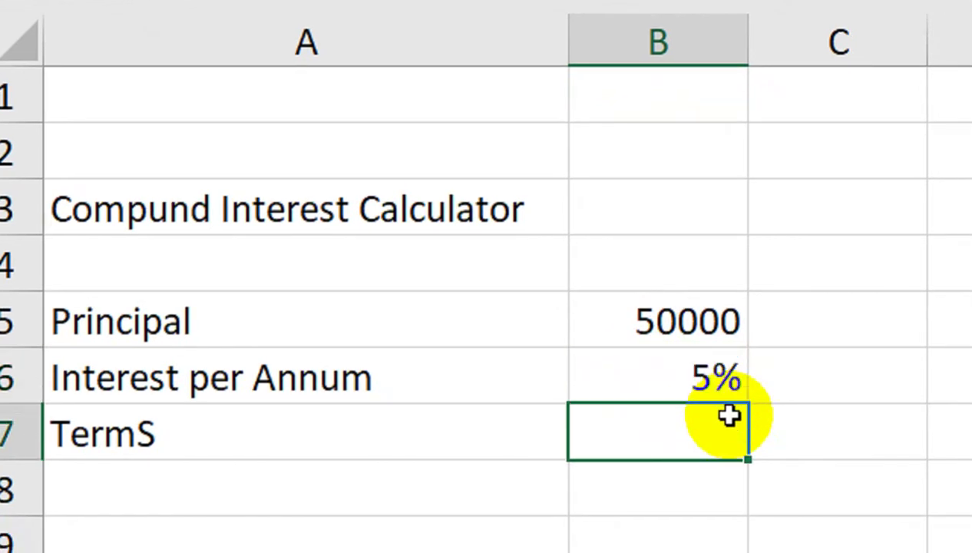
{"action": "type", "text": "6"}
{"action": "key", "text": "Return"}
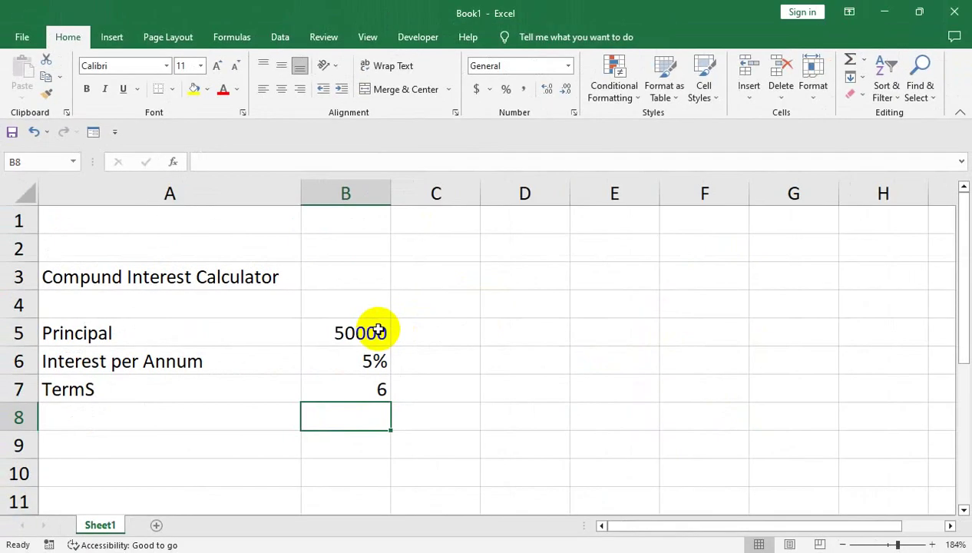
- Zoom out, narrow column A, and merge and center the title across A1:H3, vertically centered
{"action": "left_click", "coordinate": [894, 545]}
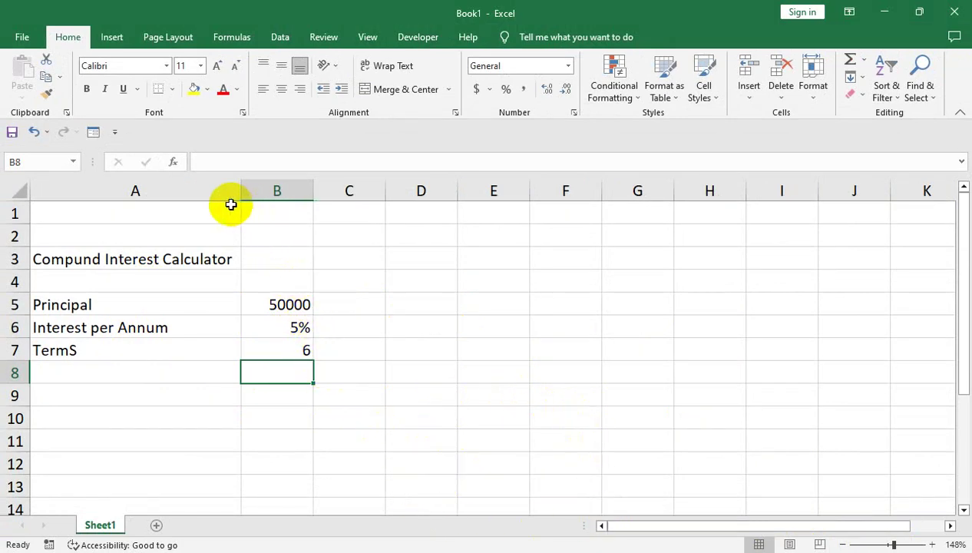
{"action": "left_click_drag", "start_coordinate": [241, 187], "coordinate": [180, 222]}
{"action": "mouse_move", "coordinate": [142, 259]}
{"action": "left_mouse_down"}
{"action": "mouse_move", "coordinate": [636, 255]}
{"action": "mouse_move", "coordinate": [640, 217]}
{"action": "left_mouse_up"}
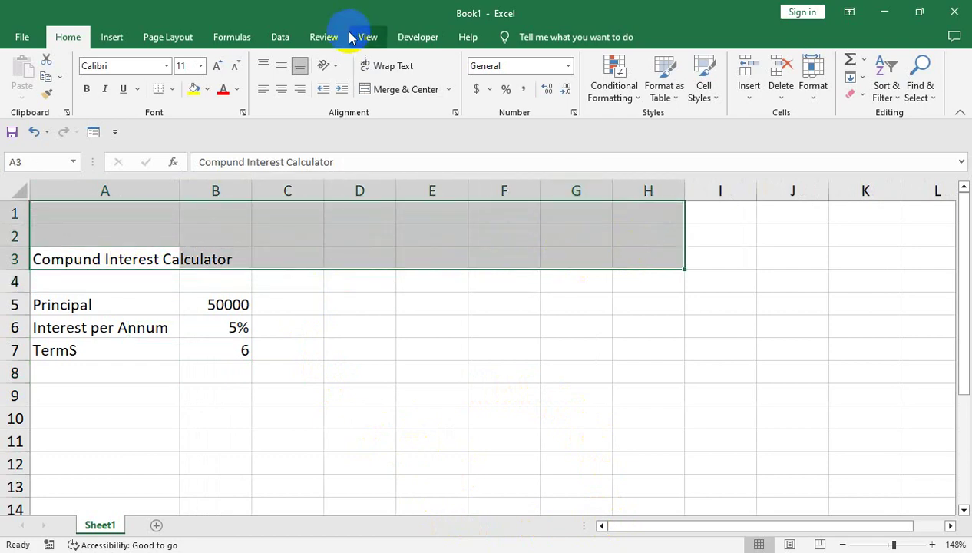
{"action": "left_click", "coordinate": [386, 88]}
{"action": "left_click", "coordinate": [280, 66]}
- Enlarge the title font to 28 and make it bold, then select A9
{"action": "left_click", "coordinate": [217, 65]}
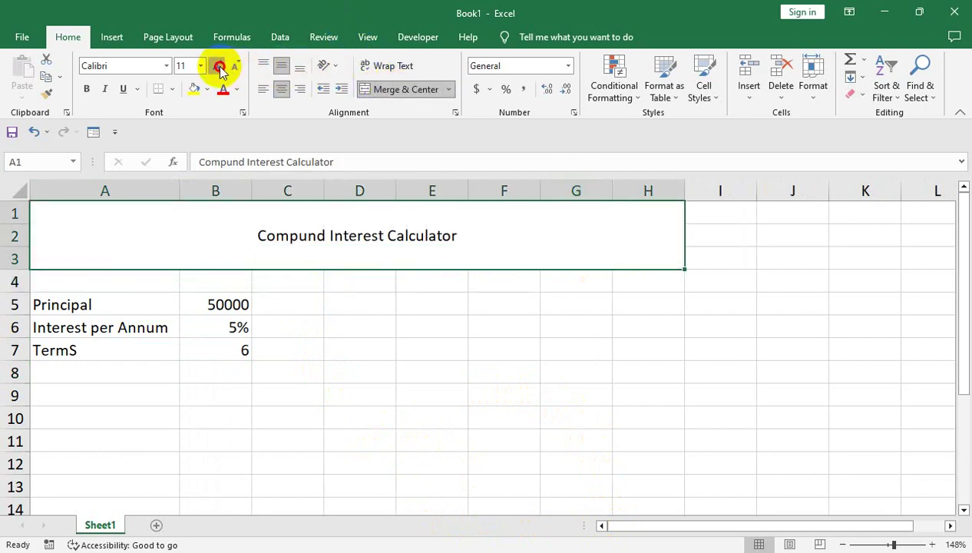
{"action": "left_click", "coordinate": [217, 65]}
{"action": "left_click", "coordinate": [217, 65]}
{"action": "left_click", "coordinate": [217, 66]}
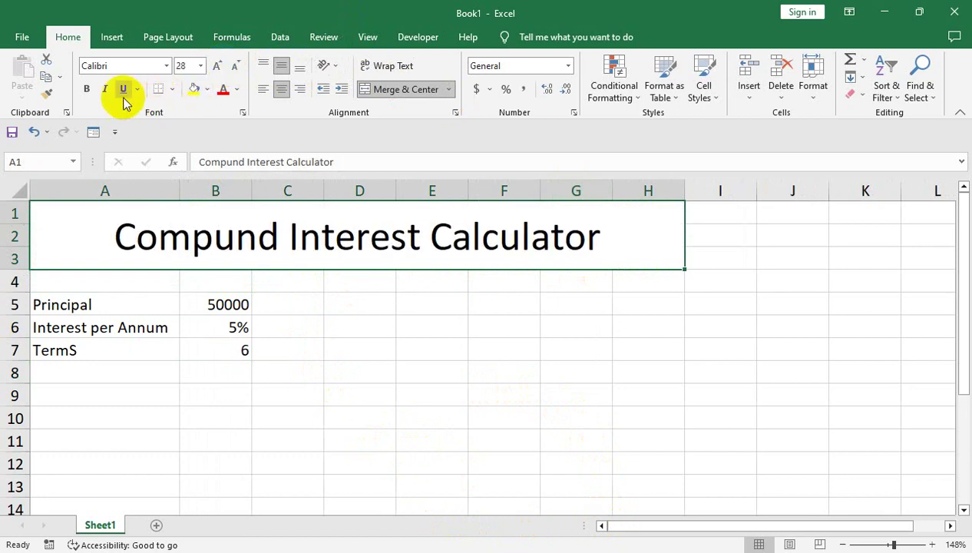
{"action": "left_click", "coordinate": [86, 89]}
{"action": "left_click", "coordinate": [294, 332]}
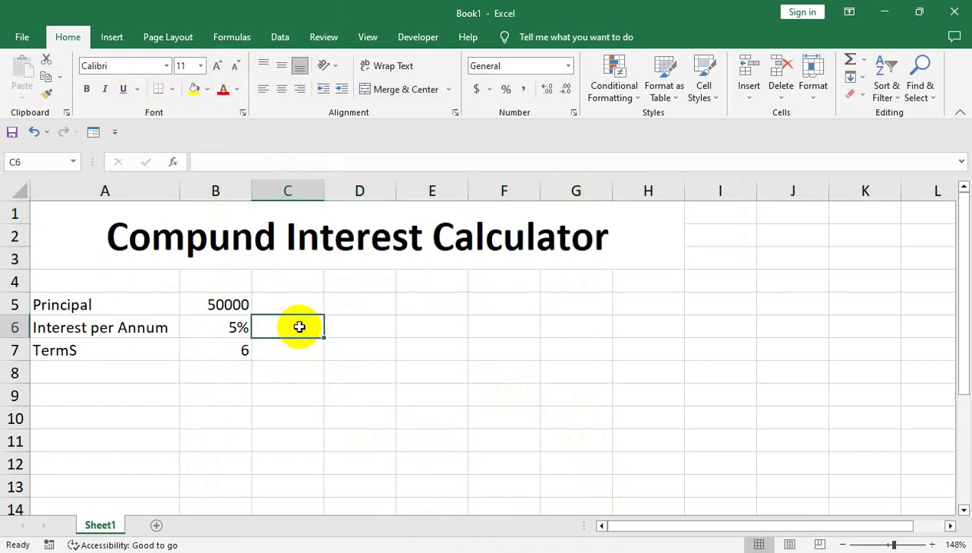
{"action": "left_click", "coordinate": [105, 386]}
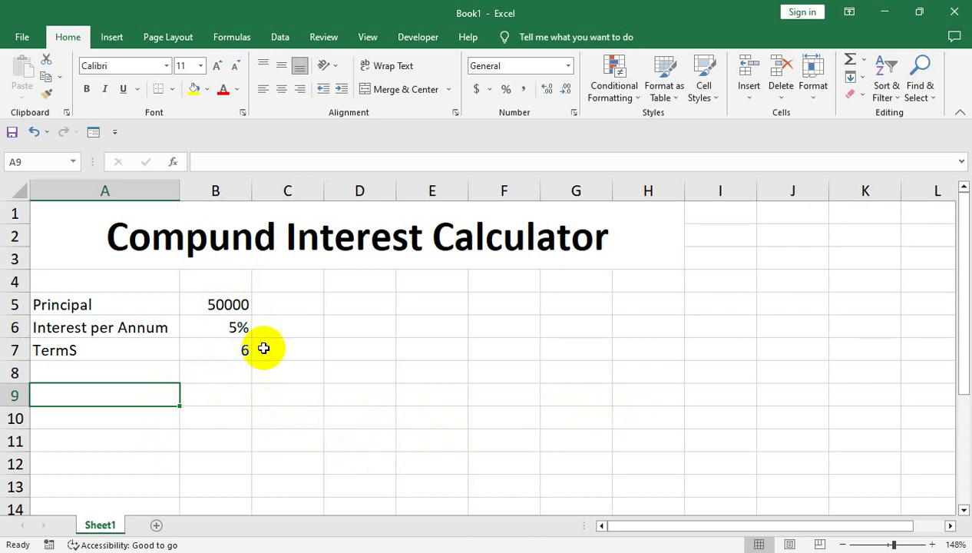
- Enter 'Year' in A9 and copy the 'Principal' label from A5 into B9
{"action": "type", "text": "Ye"}
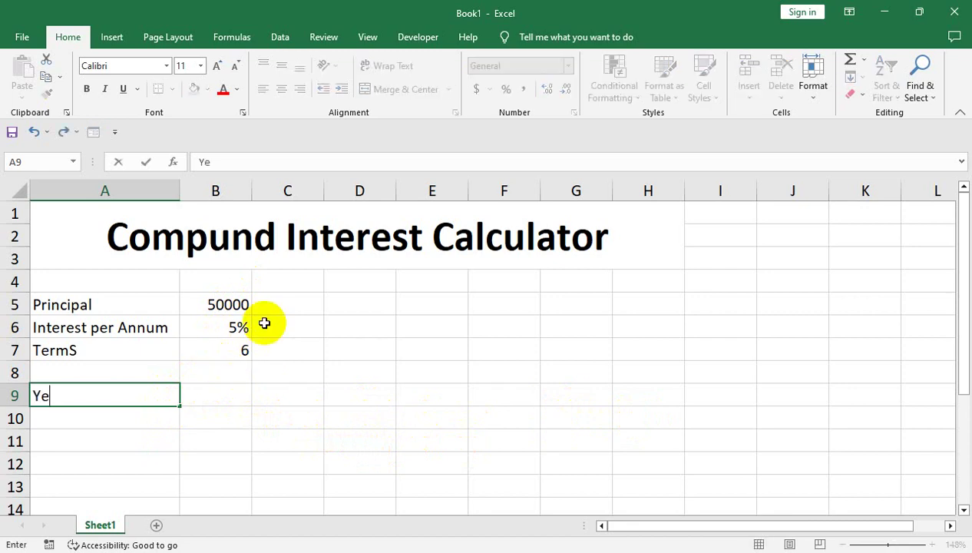
{"action": "type", "text": "ar"}
{"action": "key", "text": "Tab"}
{"action": "type", "text": "Pr"}
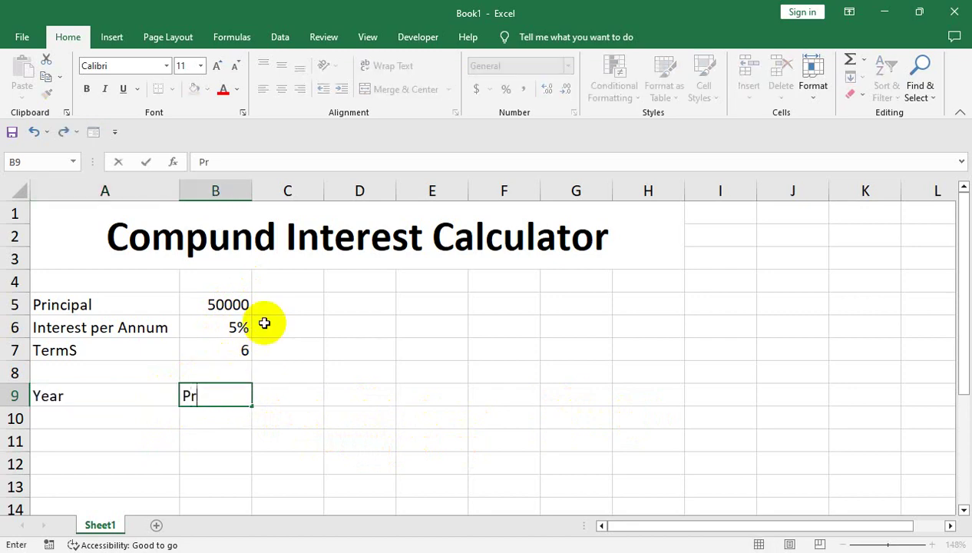
{"action": "type", "text": "i"}
{"action": "key", "text": "Return"}
{"action": "key", "text": "Up"}
{"action": "key", "text": "Up"}
{"action": "key", "text": "Up"}
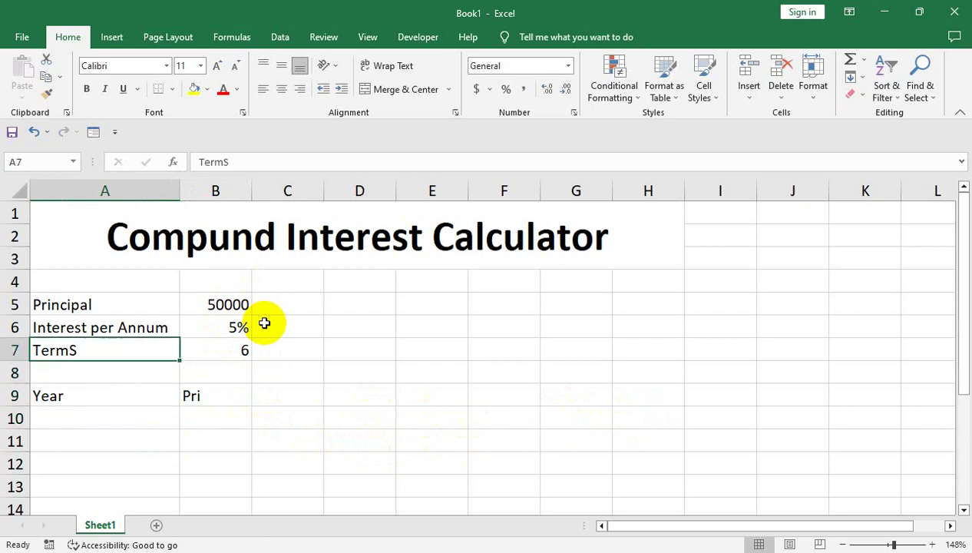
{"action": "key", "text": "Up"}
{"action": "key", "text": "Up"}
{"action": "key", "text": "ctrl+c"}
{"action": "key", "text": "Down"}
{"action": "key", "text": "Down"}
{"action": "key", "text": "Down"}
{"action": "key", "text": "Down"}
{"action": "key", "text": "Right"}
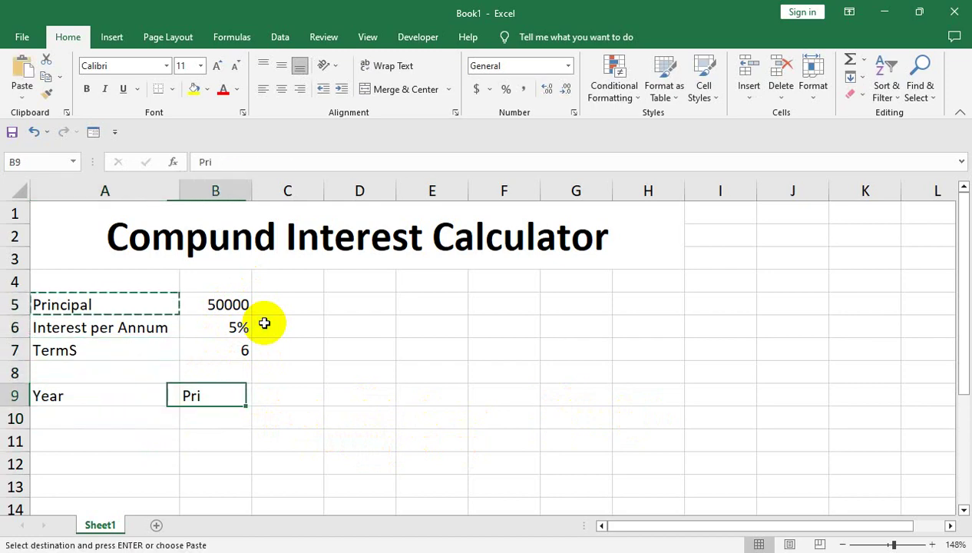
{"action": "key", "text": "ctrl+v"}
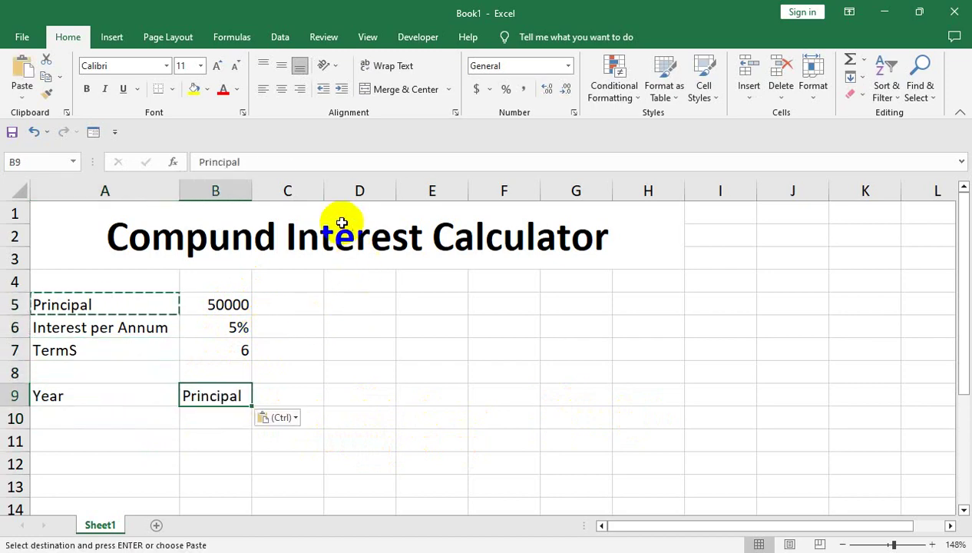
- Widen column B and add headers 'interest' in C9 and 'End OF Year P' in D9
{"action": "left_click_drag", "start_coordinate": [253, 191], "coordinate": [265, 193]}
{"action": "left_click", "coordinate": [293, 389]}
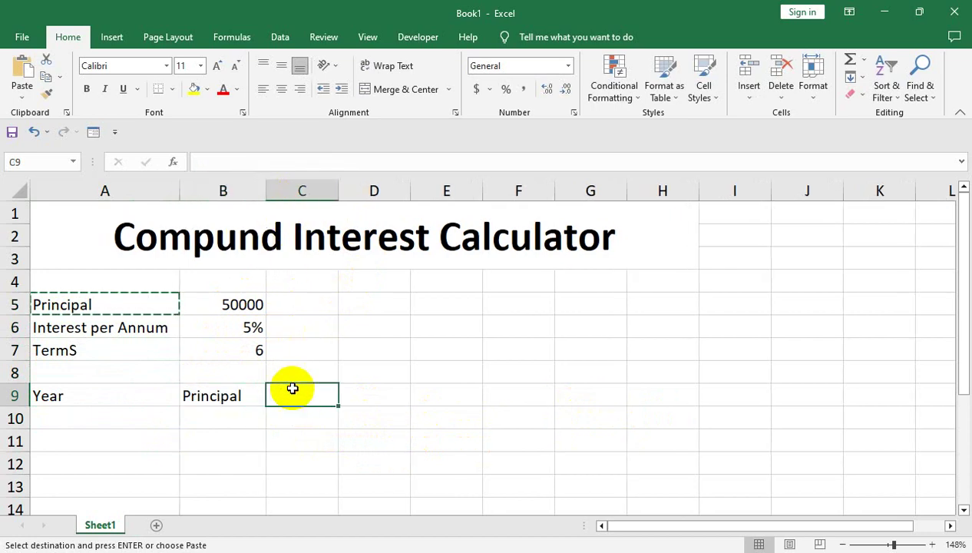
{"action": "type", "text": "intere"}
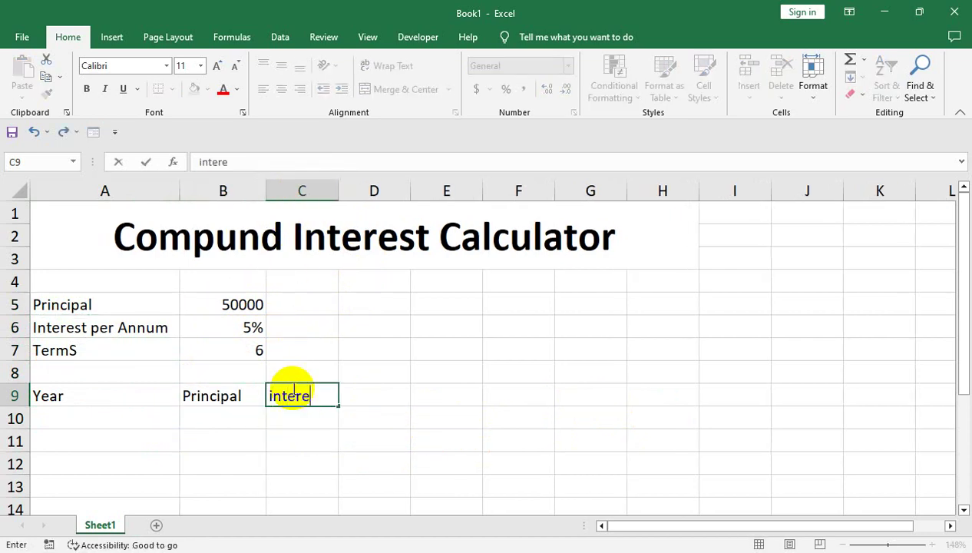
{"action": "type", "text": "st"}
{"action": "key", "text": "Tab"}
{"action": "type", "text": "en"}
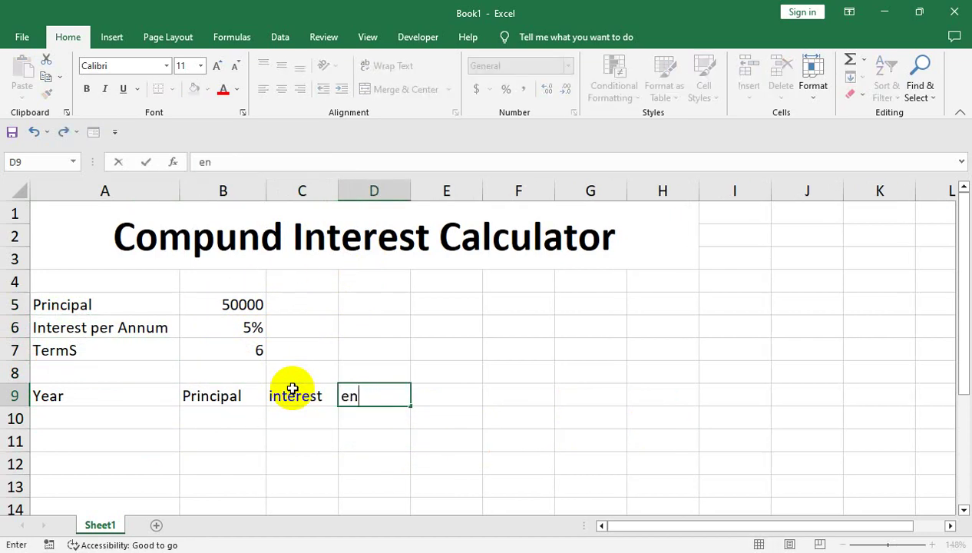
{"action": "type", "text": "d of year"}
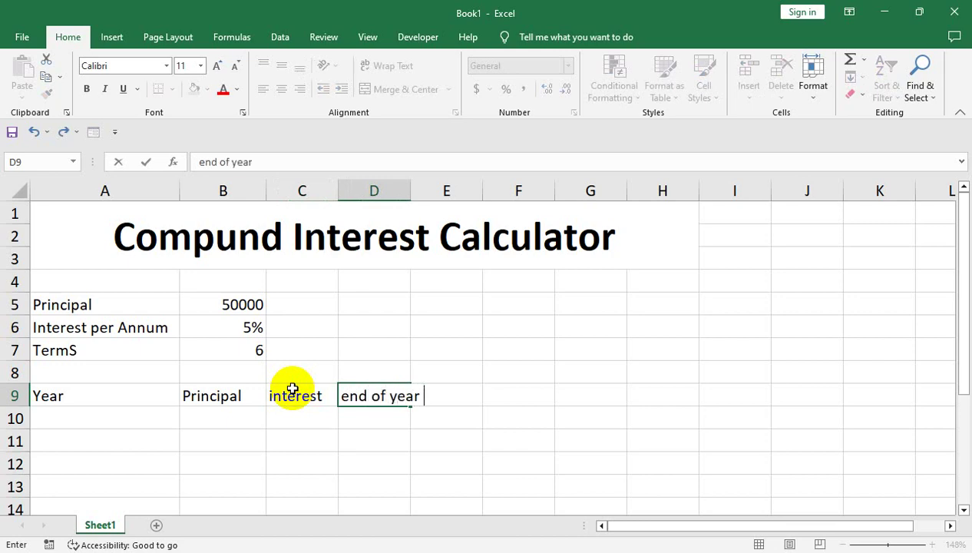
{"action": "key", "text": "BackSpace"}
{"action": "key", "text": "BackSpace"}
{"action": "key", "text": "BackSpace"}
{"action": "type", "text": "E"}
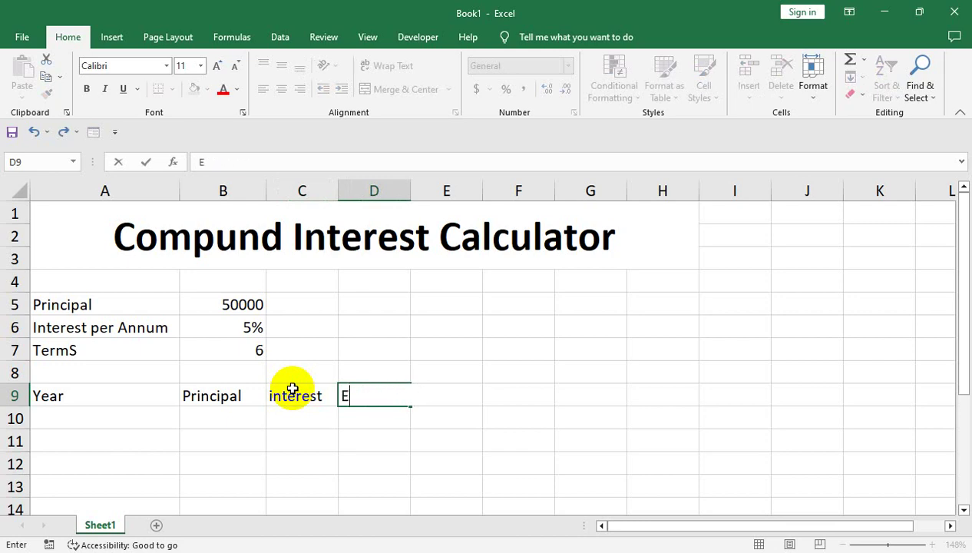
{"action": "type", "text": "nd OF Y"}
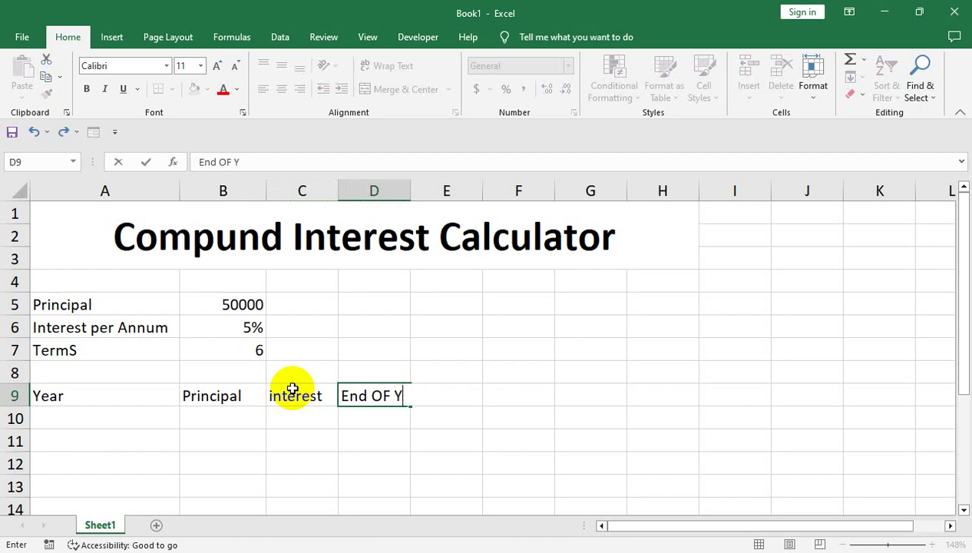
{"action": "type", "text": "ear P"}
{"action": "key", "text": "Return"}
{"action": "key", "text": "Left"}
{"action": "key", "text": "Up"}
{"action": "key", "text": "Right"}
{"action": "key", "text": "alt+h"}
- Autofit column D to 'End OF Year P' and widen columns B, C and D
{"action": "key", "text": "o"}
{"action": "key", "text": "i"}
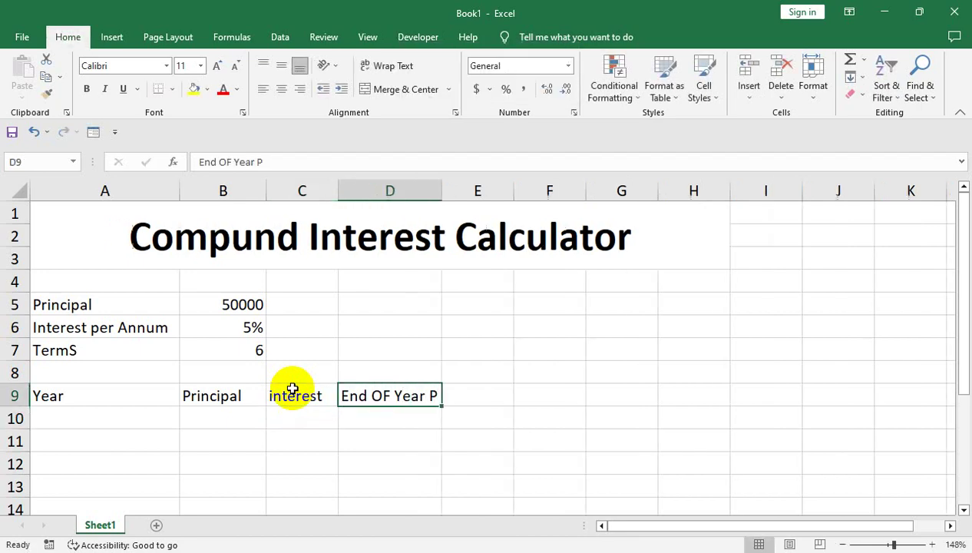
{"action": "left_click", "coordinate": [134, 414]}
{"action": "left_click_drag", "start_coordinate": [134, 395], "coordinate": [399, 395]}
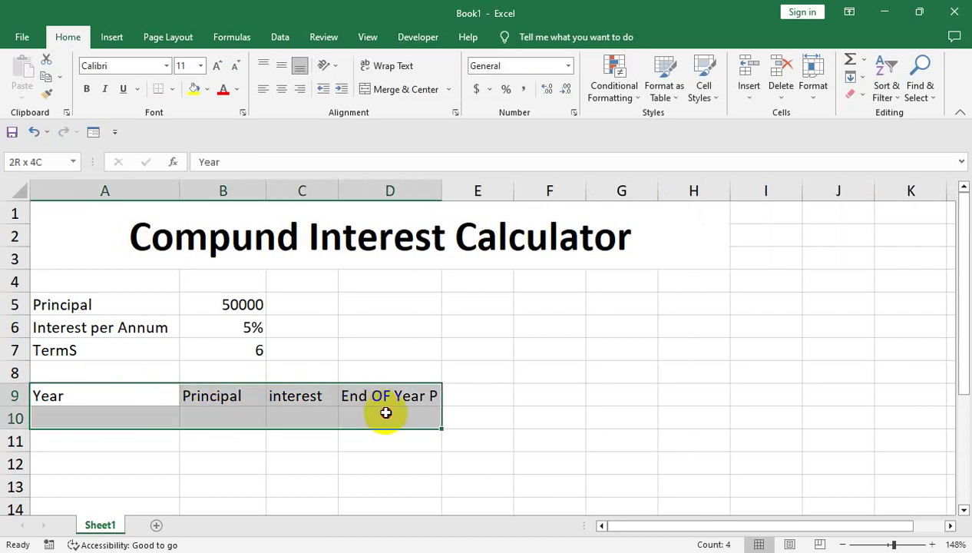
{"action": "left_click_drag", "start_coordinate": [442, 192], "coordinate": [482, 190]}
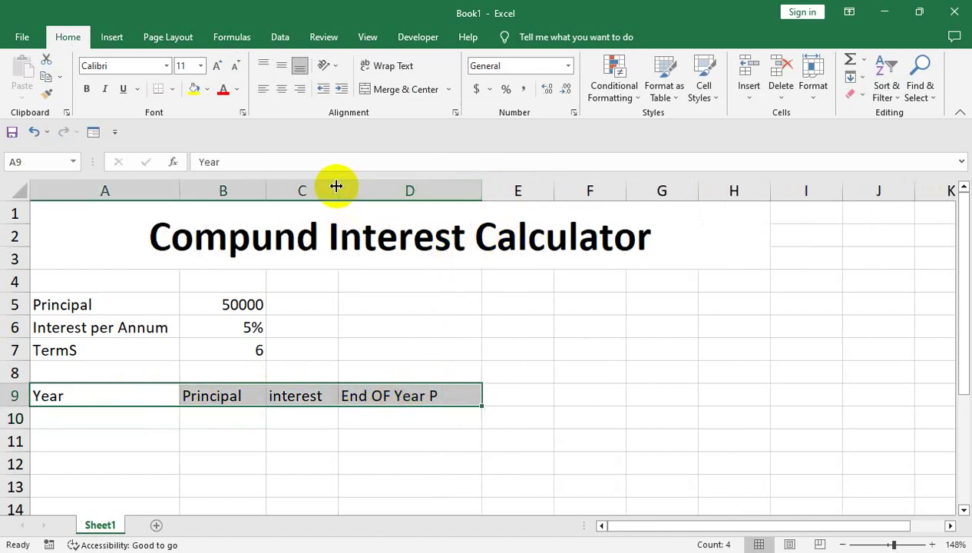
{"action": "left_click_drag", "start_coordinate": [338, 188], "coordinate": [366, 187]}
{"action": "left_click_drag", "start_coordinate": [269, 190], "coordinate": [298, 192]}
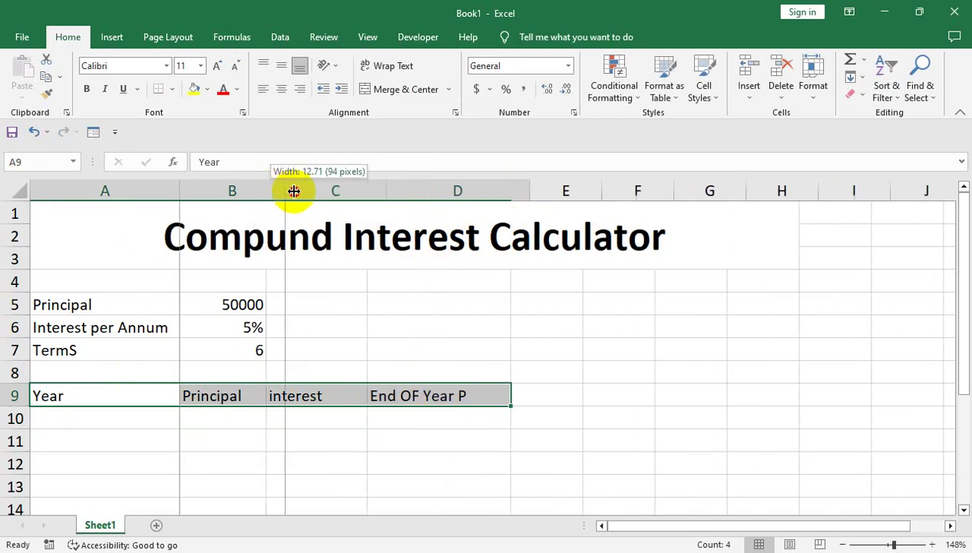
- Make the A9:D9 headers centered, middle-aligned and bold, and make row 9 taller
{"action": "left_click", "coordinate": [281, 89]}
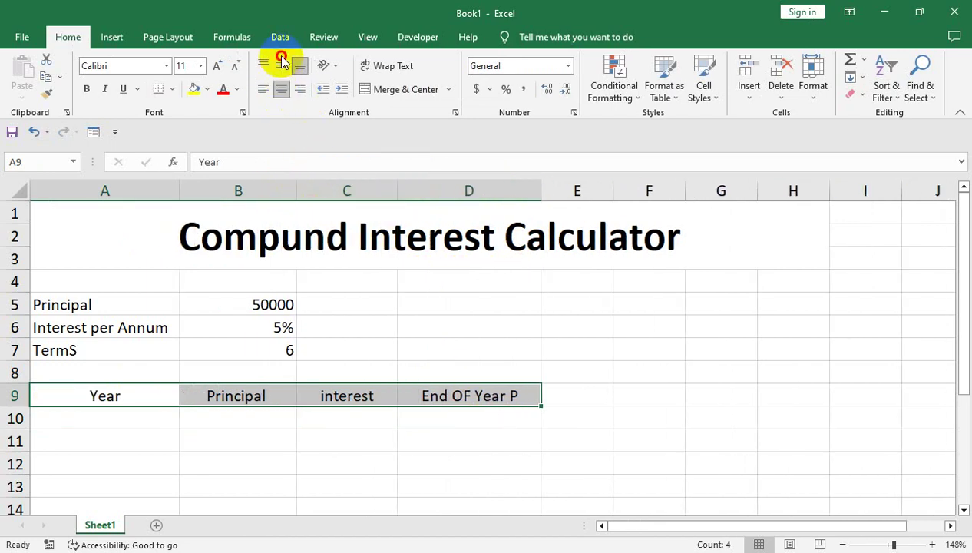
{"action": "left_click", "coordinate": [281, 65]}
{"action": "left_click", "coordinate": [87, 89]}
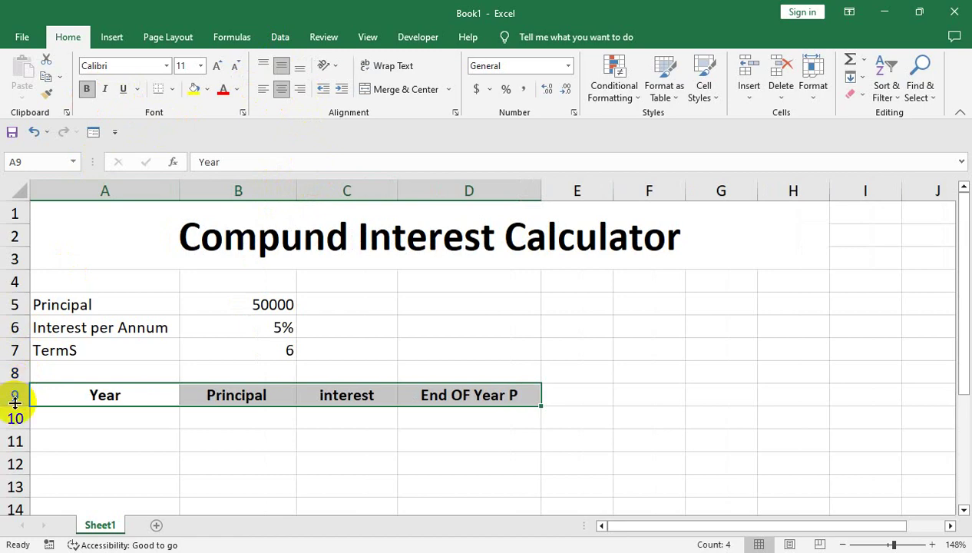
{"action": "left_click_drag", "start_coordinate": [15, 406], "coordinate": [25, 416]}
{"action": "left_click", "coordinate": [153, 333]}
- Unmerge the title from A1:H3, merge and center it over A1:D3, and select A9:D9
{"action": "left_click", "coordinate": [382, 234]}
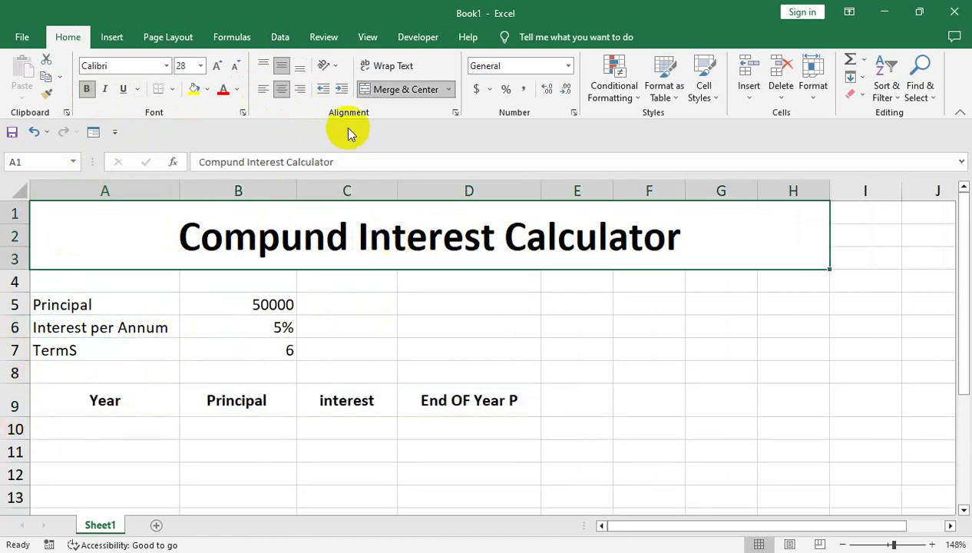
{"action": "left_click", "coordinate": [381, 98]}
{"action": "left_click_drag", "start_coordinate": [82, 223], "coordinate": [528, 254]}
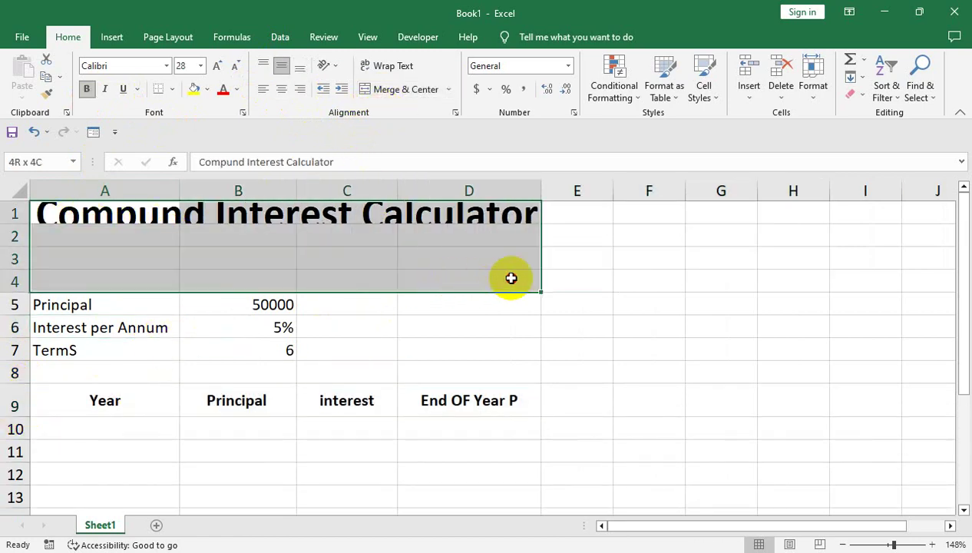
{"action": "left_click", "coordinate": [425, 90]}
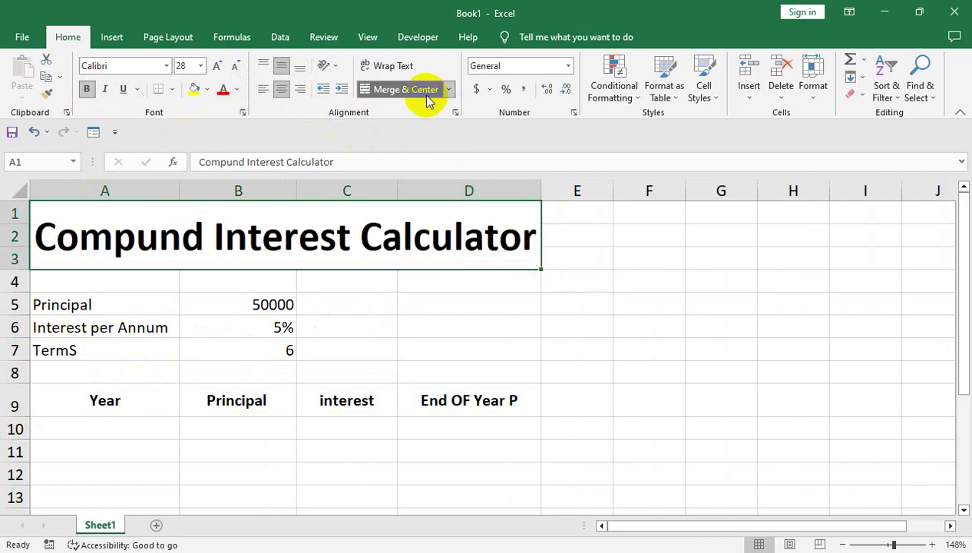
{"action": "left_click", "coordinate": [358, 349]}
{"action": "left_click_drag", "start_coordinate": [308, 396], "coordinate": [57, 400]}
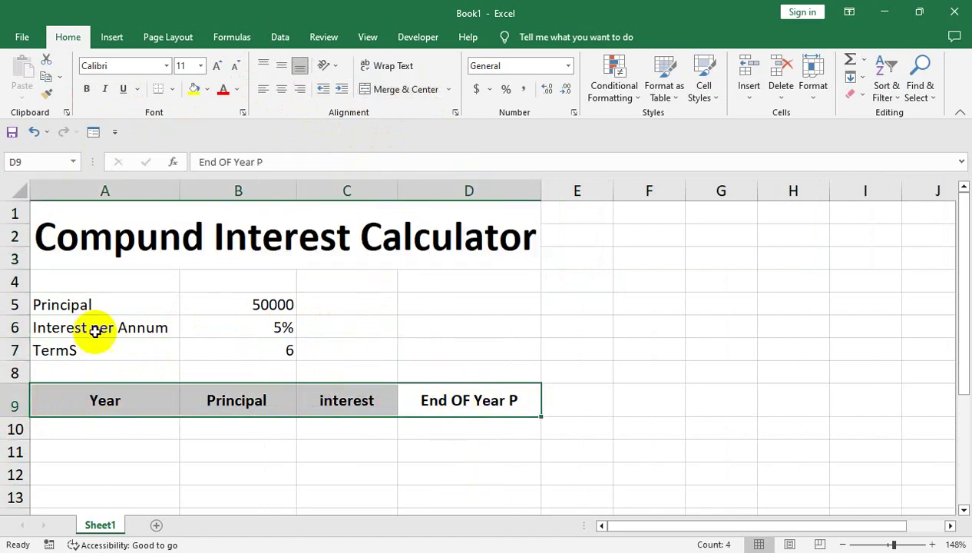
{"action": "left_click", "coordinate": [172, 89]}
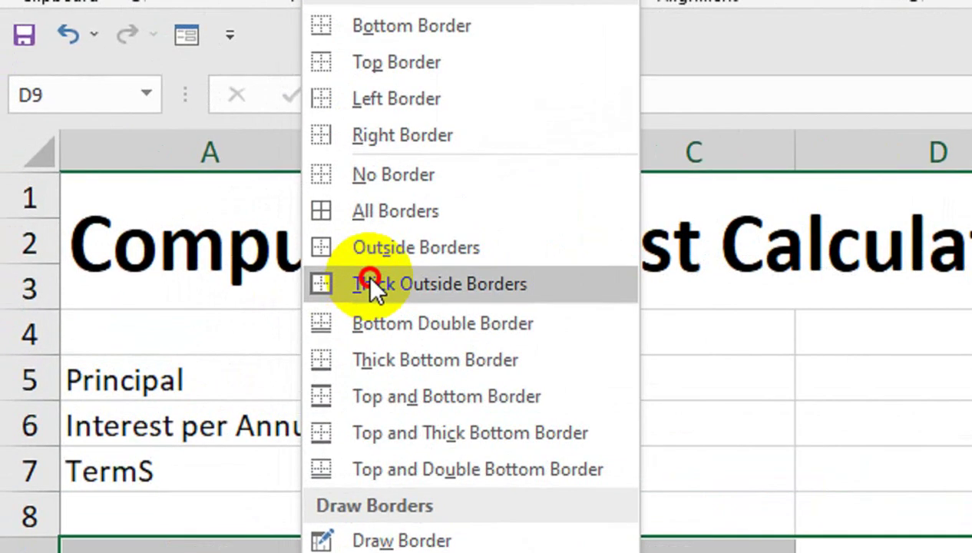
- Give A9:D9 a thick outside border and enter =IF(B10="","",1) in A10
{"action": "left_click", "coordinate": [371, 284]}
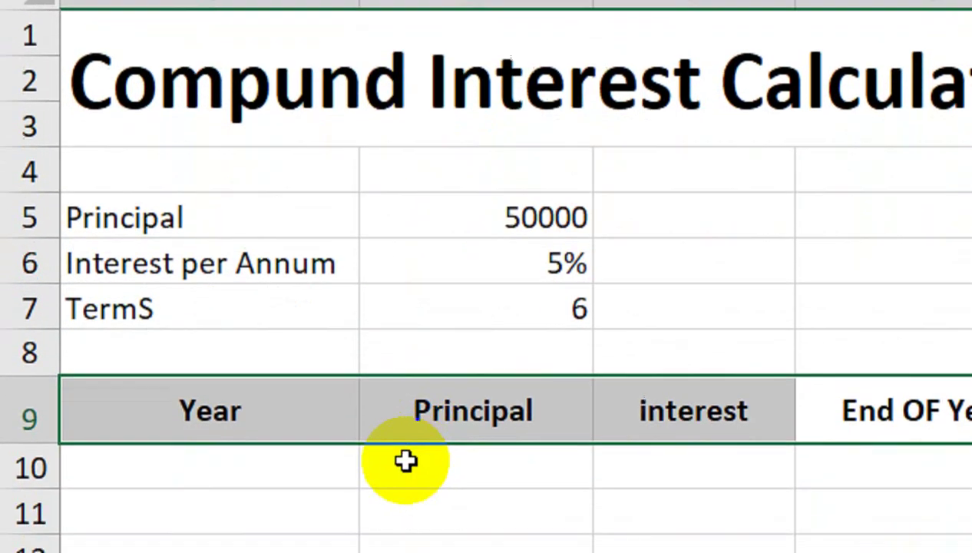
{"action": "left_click", "coordinate": [237, 415]}
{"action": "type", "text": "if"}
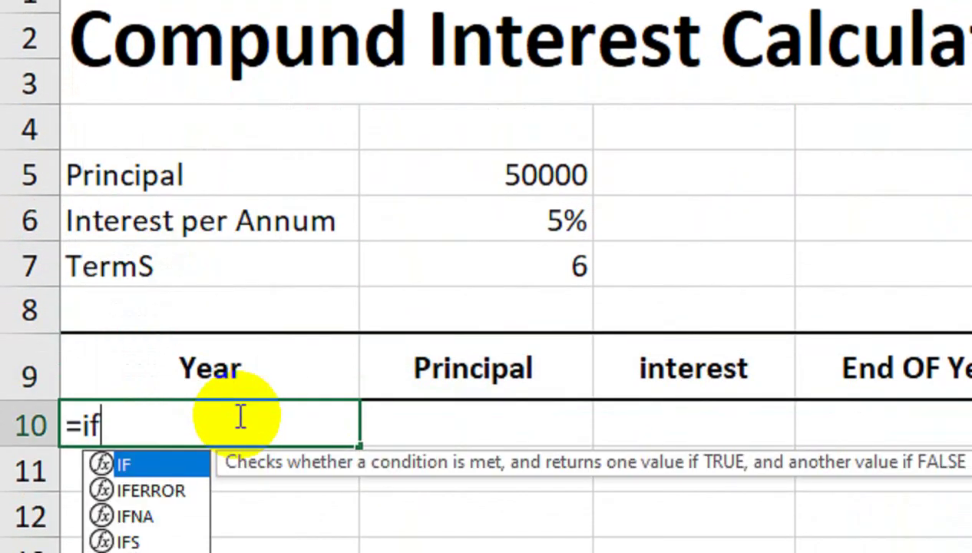
{"action": "key", "text": "Tab"}
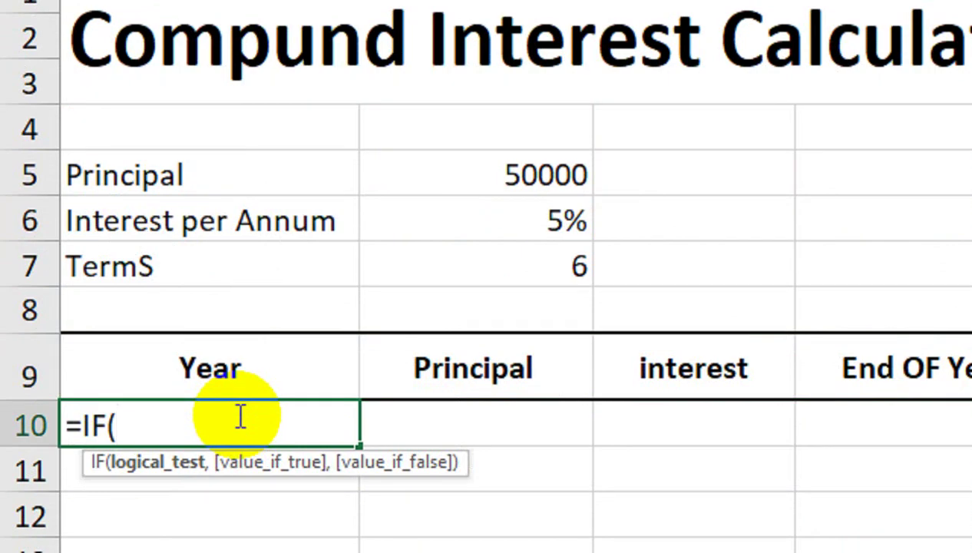
{"action": "key", "text": "BackSpace"}
{"action": "key", "text": "BackSpace"}
{"action": "key", "text": "BackSpace"}
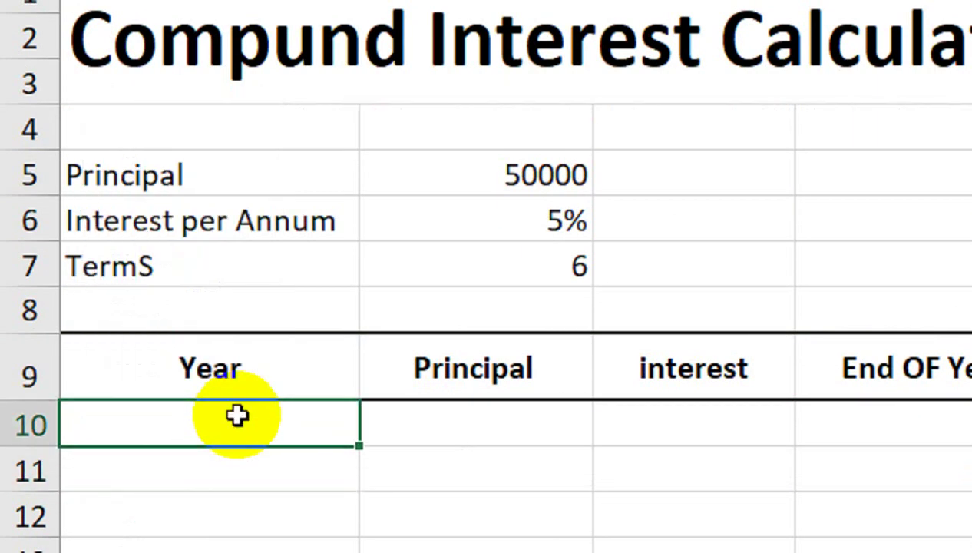
{"action": "type", "text": "=if"}
{"action": "key", "text": "Tab"}
{"action": "key", "text": "Right"}
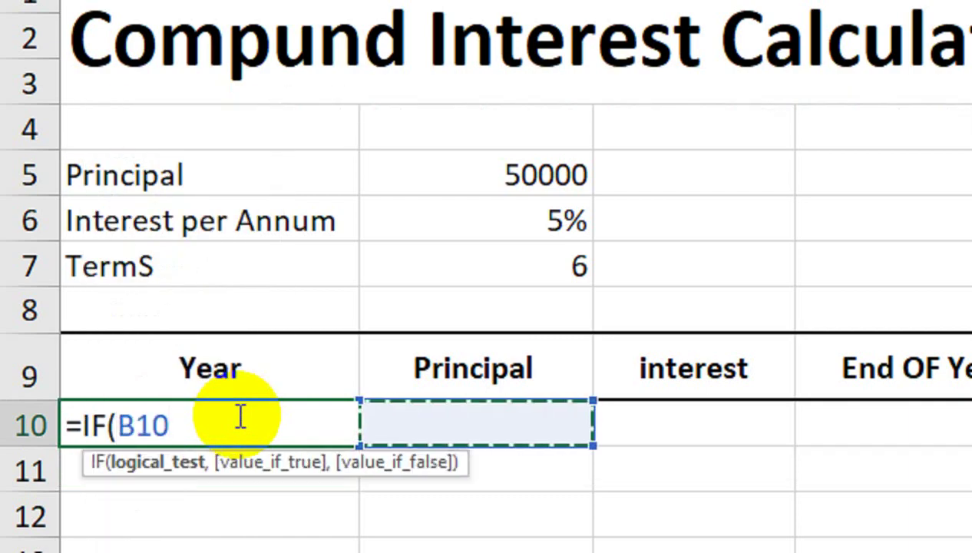
{"action": "type", "text": "="}
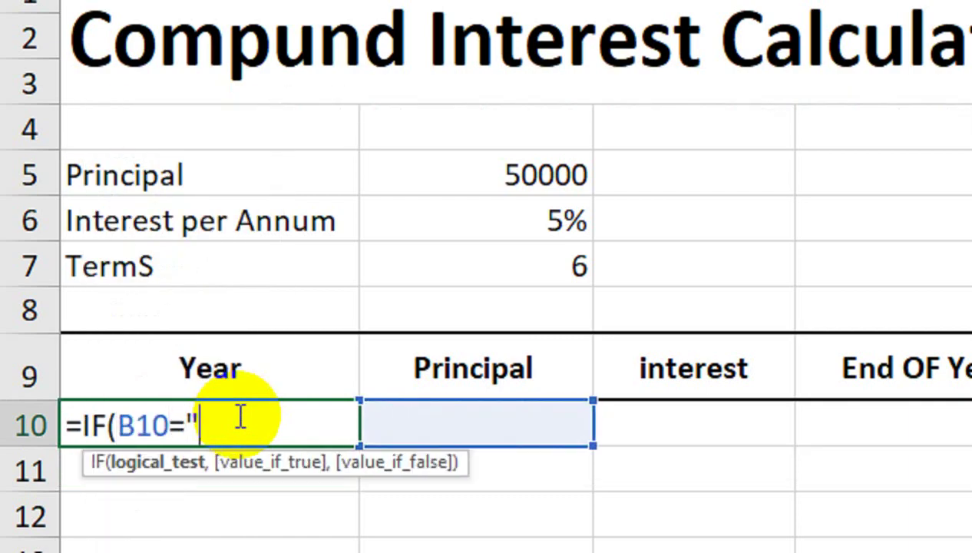
{"action": "type", "text": "\"\","}
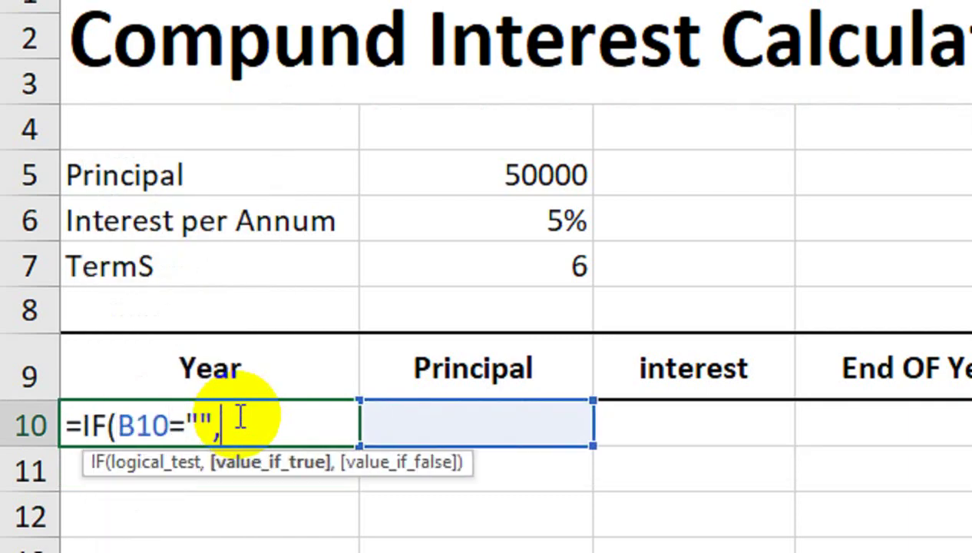
{"action": "type", "text": "\"\",1"}
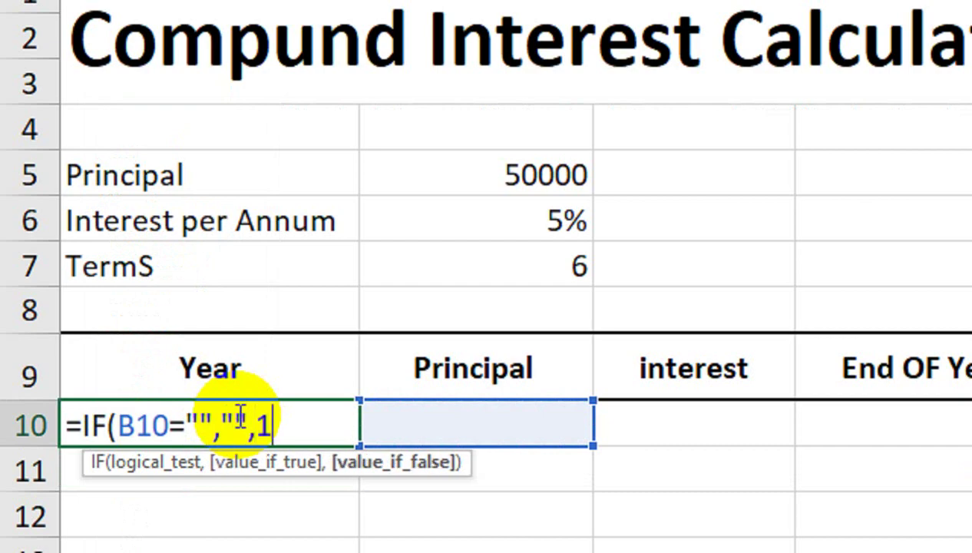
{"action": "key", "text": "Return"}
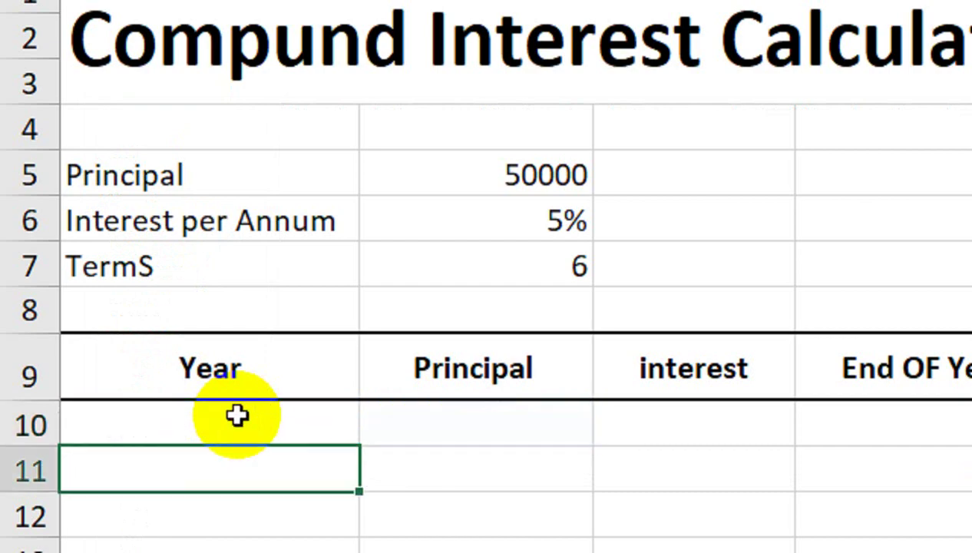
- Test the A10 formula by typing 'asd' in B10, then clear it and select A11
{"action": "left_click", "coordinate": [234, 415]}
{"action": "left_click", "coordinate": [413, 398]}
{"action": "type", "text": "asd"}
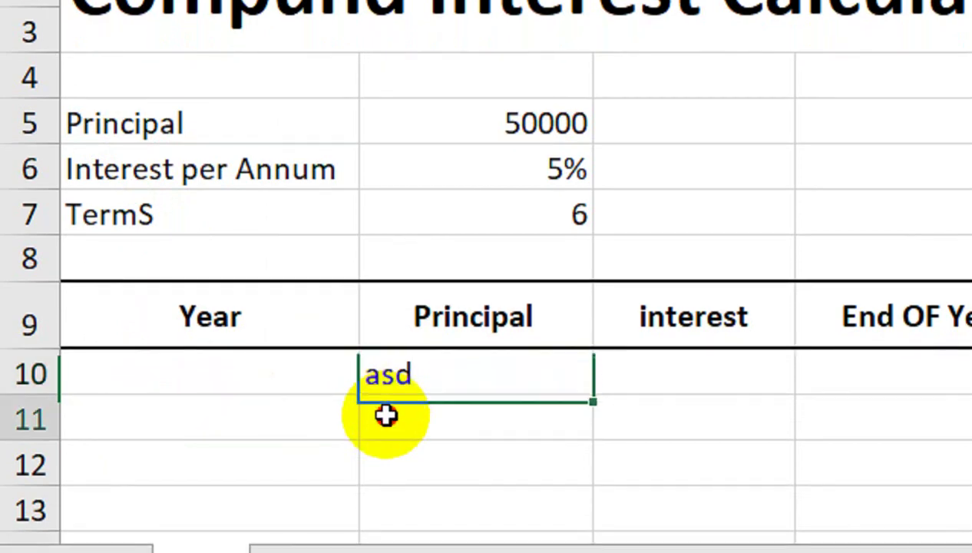
{"action": "key", "text": "Return"}
{"action": "left_click", "coordinate": [337, 384]}
{"action": "left_click", "coordinate": [391, 384]}
{"action": "key", "text": "Delete"}
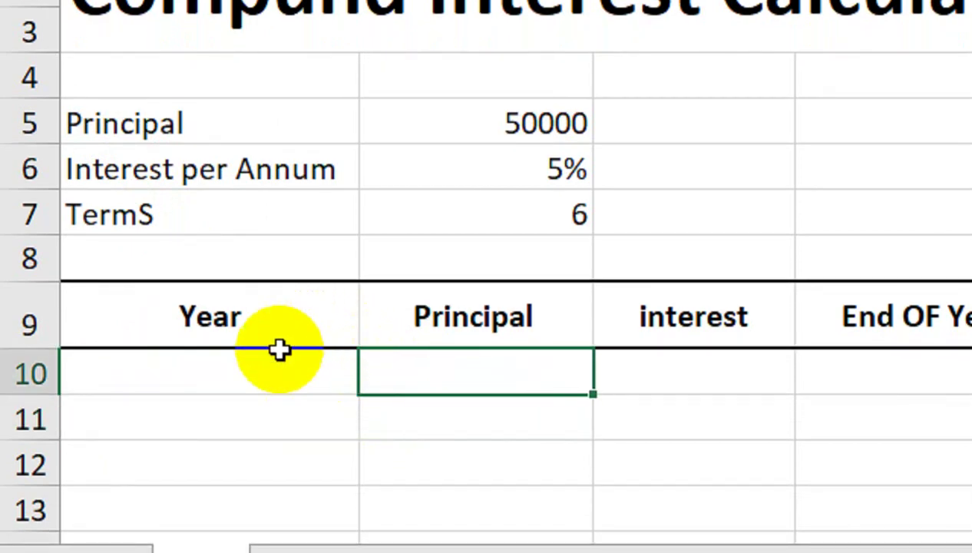
{"action": "left_click", "coordinate": [278, 361]}
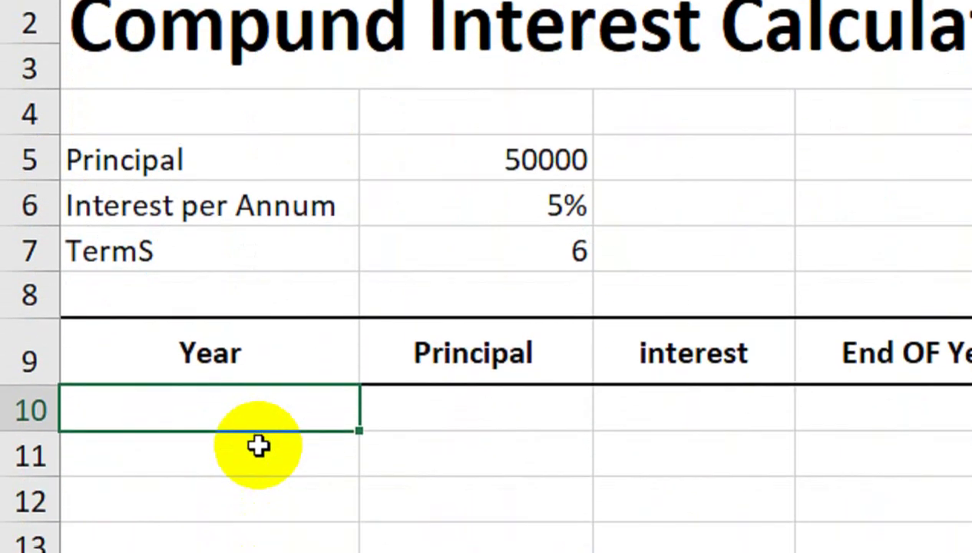
{"action": "left_click", "coordinate": [258, 415]}
- Enter =IF(A10+1>$B$7,"",A10+1) in A11, locking the Terms cell B7 as absolute
{"action": "type", "text": "=i"}
{"action": "key", "text": "Tab"}
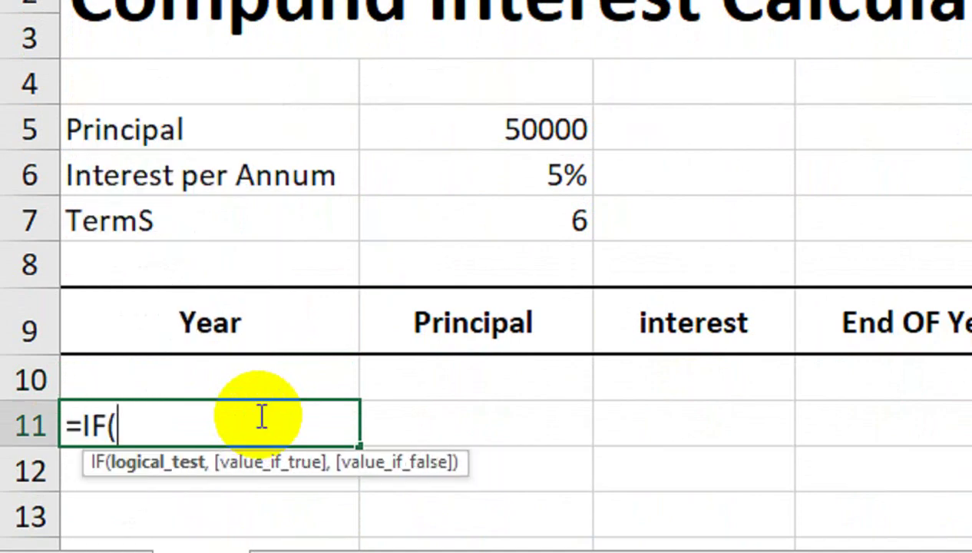
{"action": "key", "text": "Up"}
{"action": "type", "text": "+"}
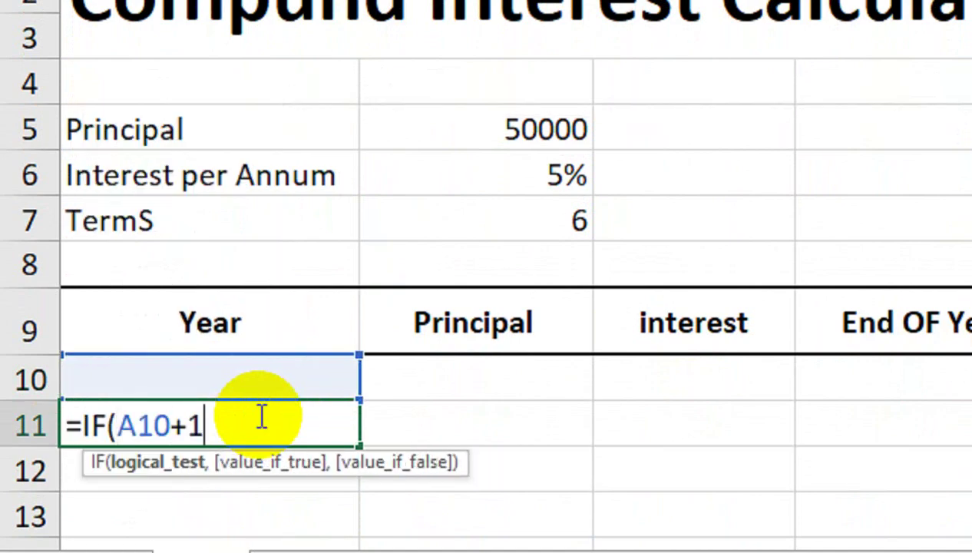
{"action": "left_click", "coordinate": [492, 223]}
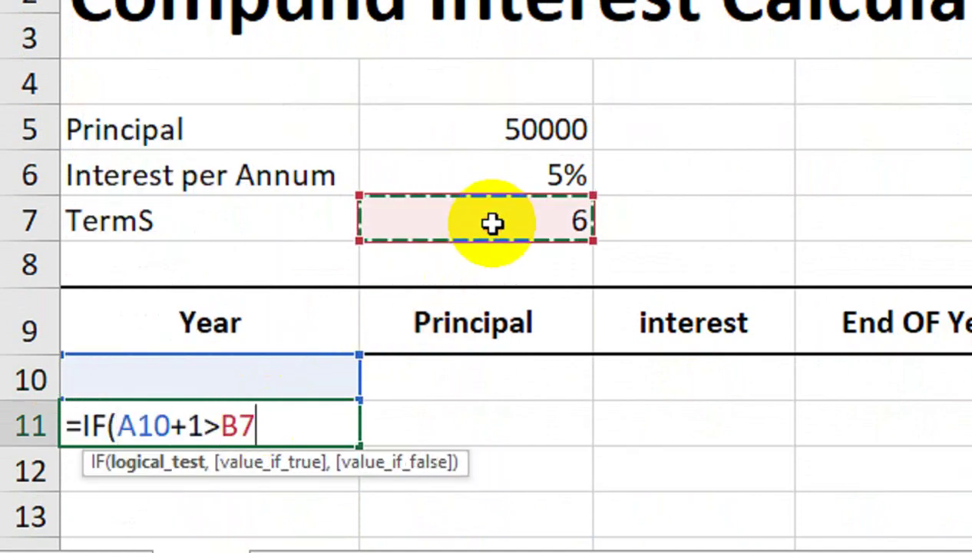
{"action": "key", "text": "F4"}
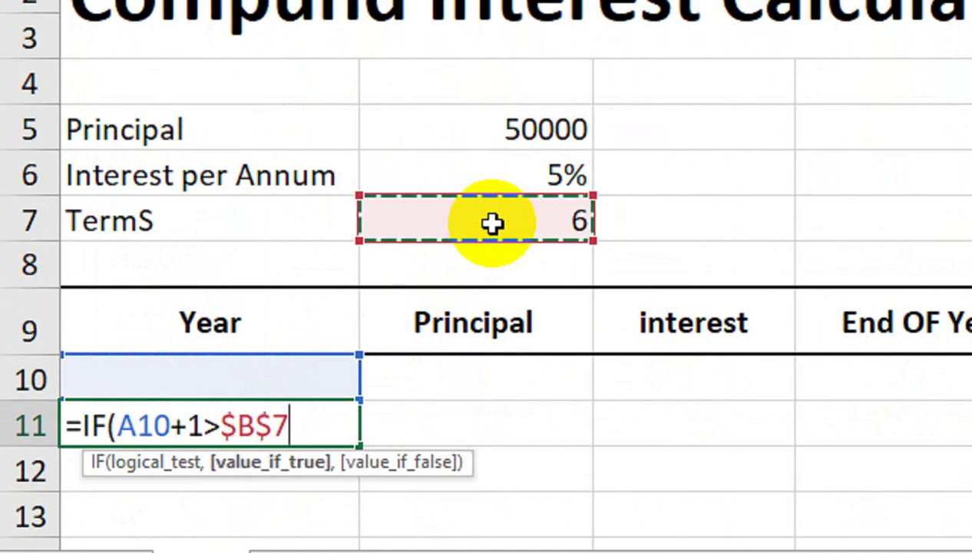
{"action": "type", "text": ",\"\","}
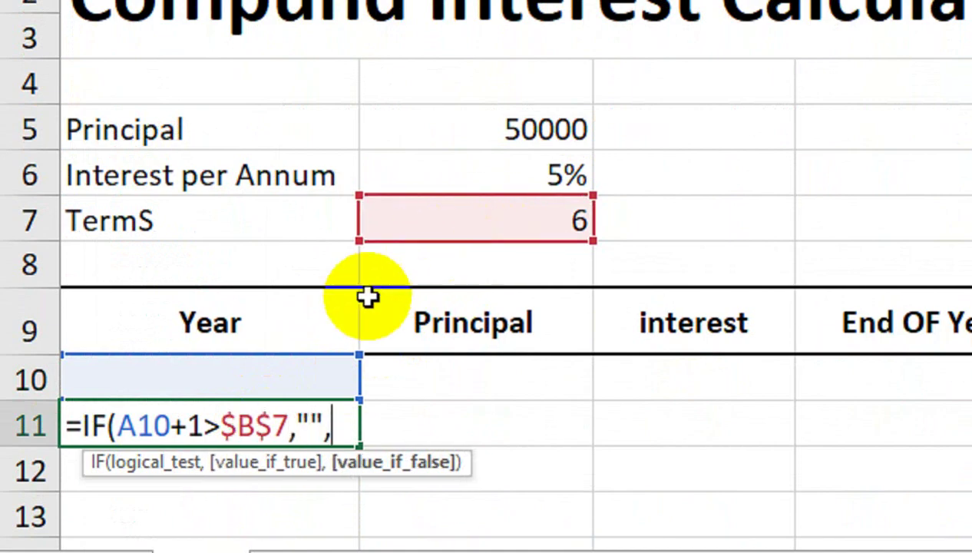
{"action": "left_click", "coordinate": [317, 374]}
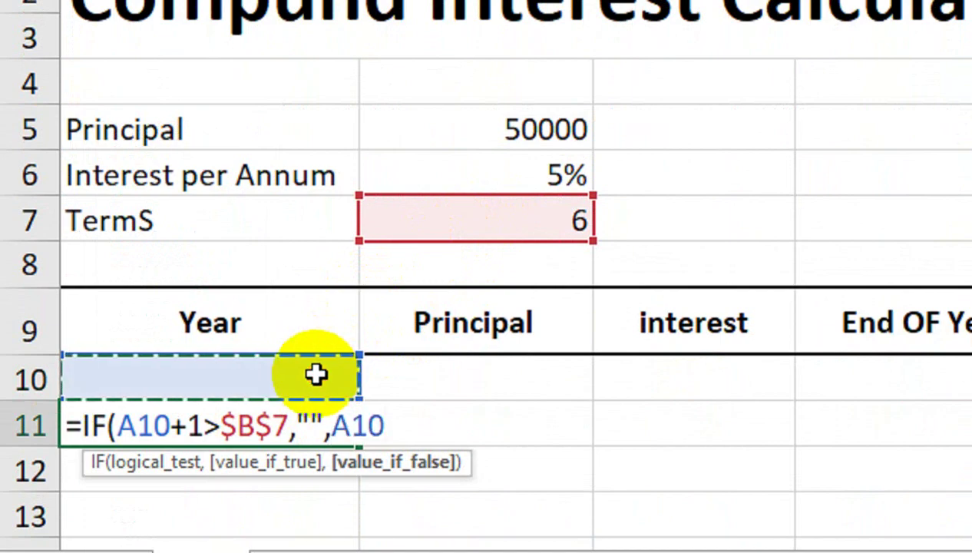
{"action": "type", "text": "+1"}
{"action": "key", "text": "Return"}
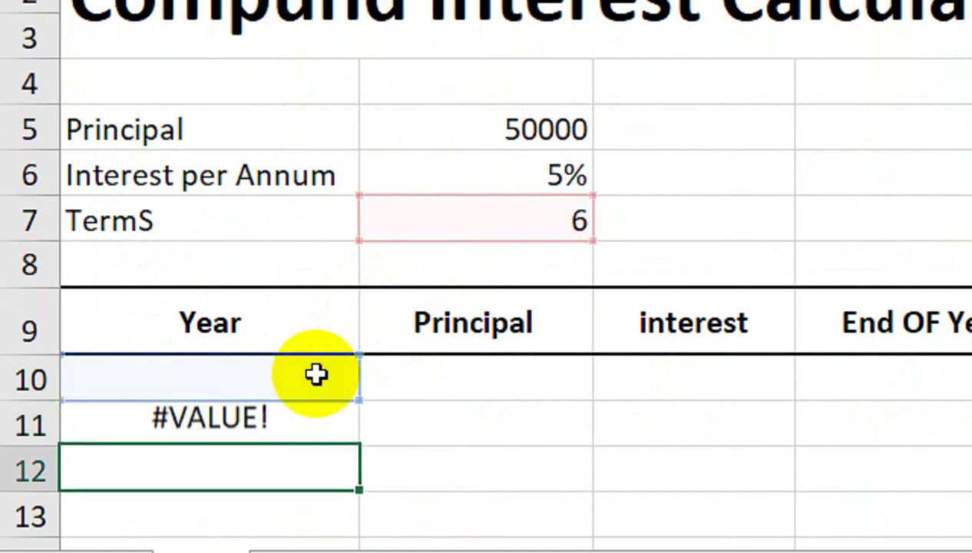
- Wrap the A11 formula in IFERROR with "" to hide the #VALUE! error
{"action": "key", "text": "Up"}
{"action": "key", "text": "F2"}
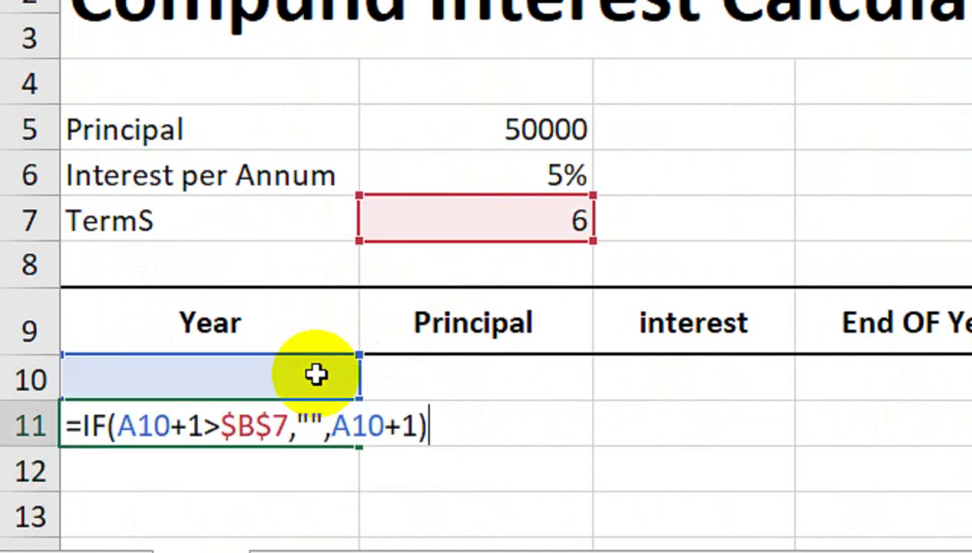
{"action": "type", "text": "if"}
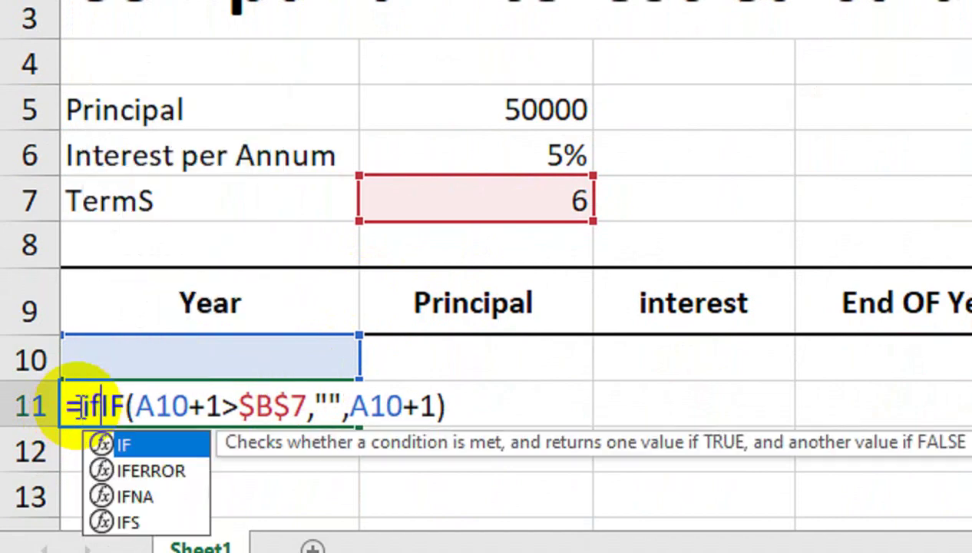
{"action": "key", "text": "Down"}
{"action": "key", "text": "Tab"}
{"action": "left_click", "coordinate": [567, 407]}
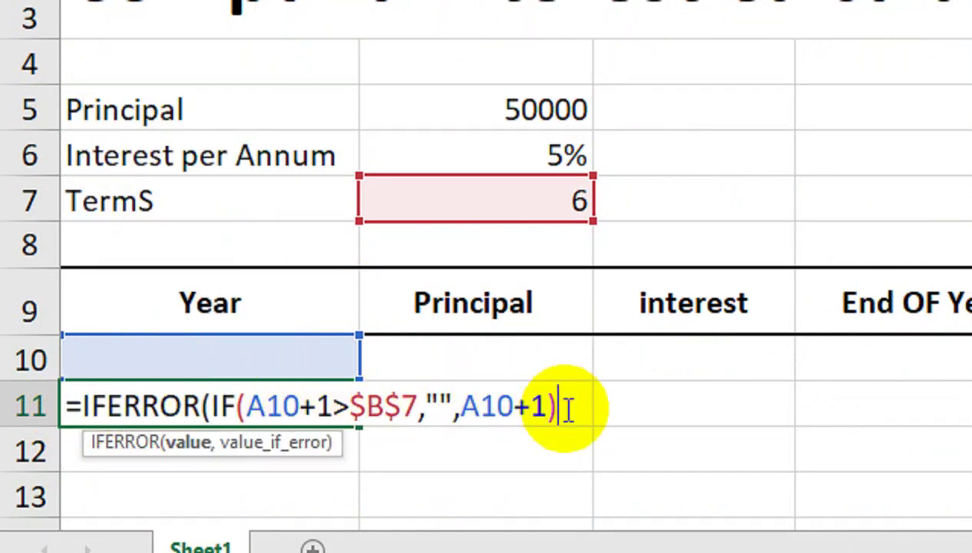
{"action": "type", "text": ","}
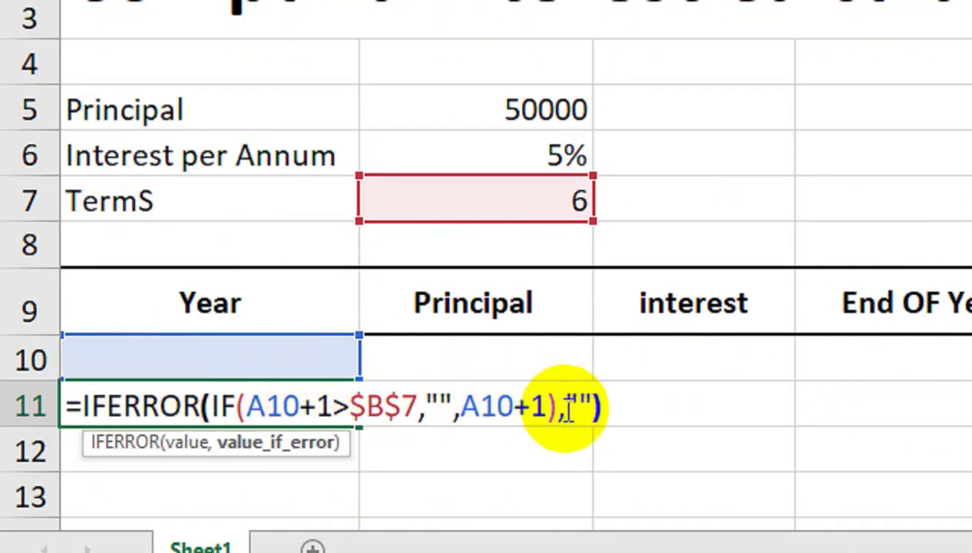
{"action": "key", "text": "Return"}
- Enter =B5 in B10 so it shows 50000, then select the table range from A10 down
{"action": "left_click", "coordinate": [470, 329]}
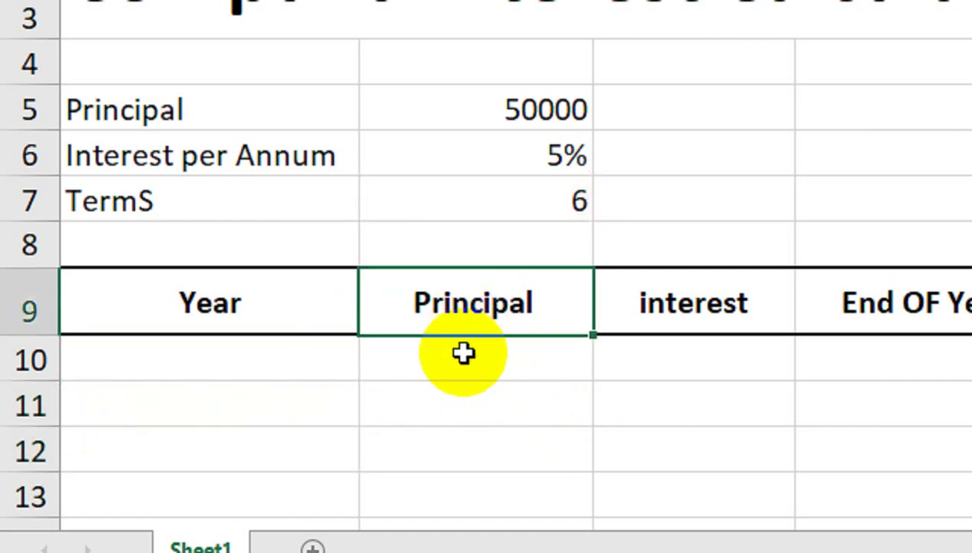
{"action": "left_click", "coordinate": [463, 352]}
{"action": "type", "text": "="}
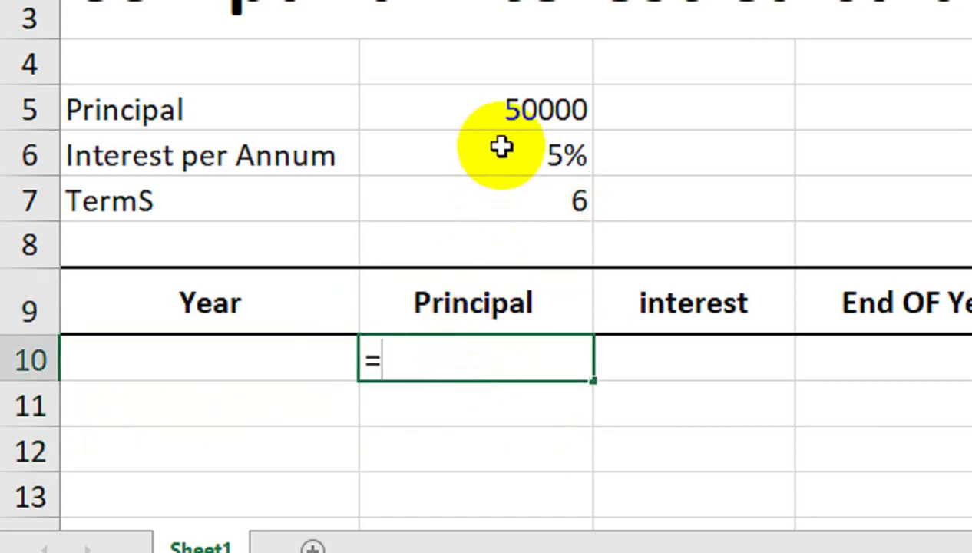
{"action": "left_click", "coordinate": [502, 115]}
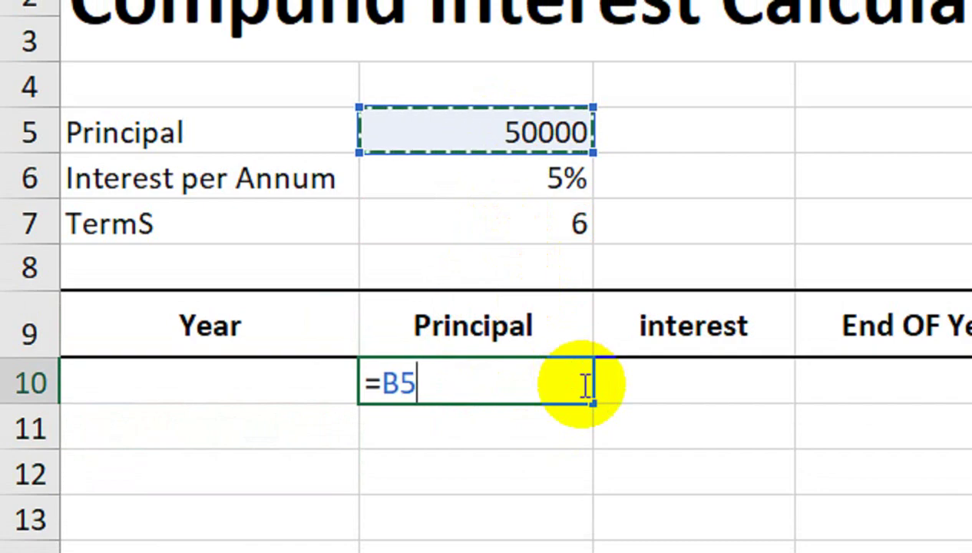
{"action": "key", "text": "Return"}
{"action": "left_click_drag", "start_coordinate": [274, 380], "coordinate": [253, 526]}
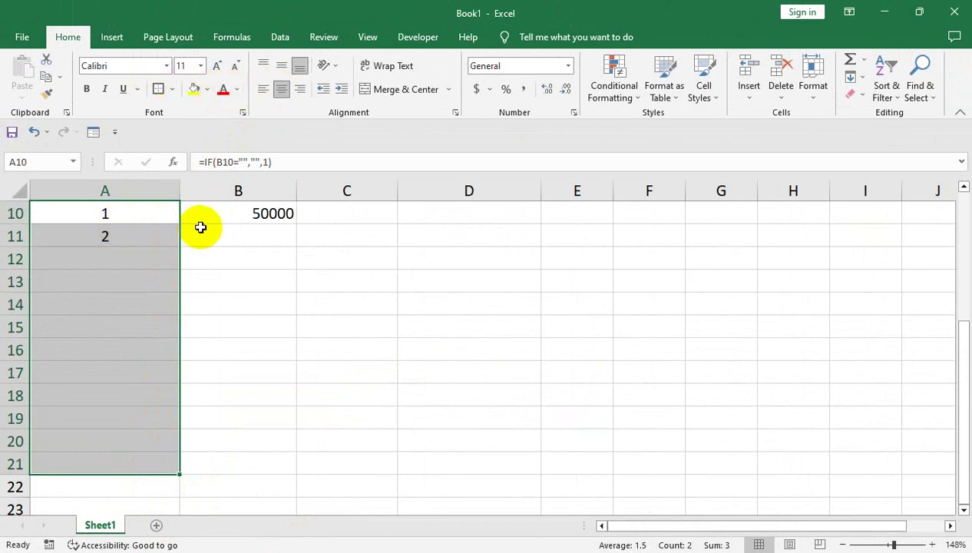
{"action": "left_click_drag", "start_coordinate": [200, 226], "coordinate": [228, 189]}
{"action": "mouse_move", "coordinate": [108, 265]}
{"action": "left_mouse_down"}
{"action": "mouse_move", "coordinate": [437, 427]}
{"action": "mouse_move", "coordinate": [452, 527]}
{"action": "left_mouse_up"}
- Apply All Borders to the table cells and change the table font to Arial
{"action": "left_click", "coordinate": [172, 89]}
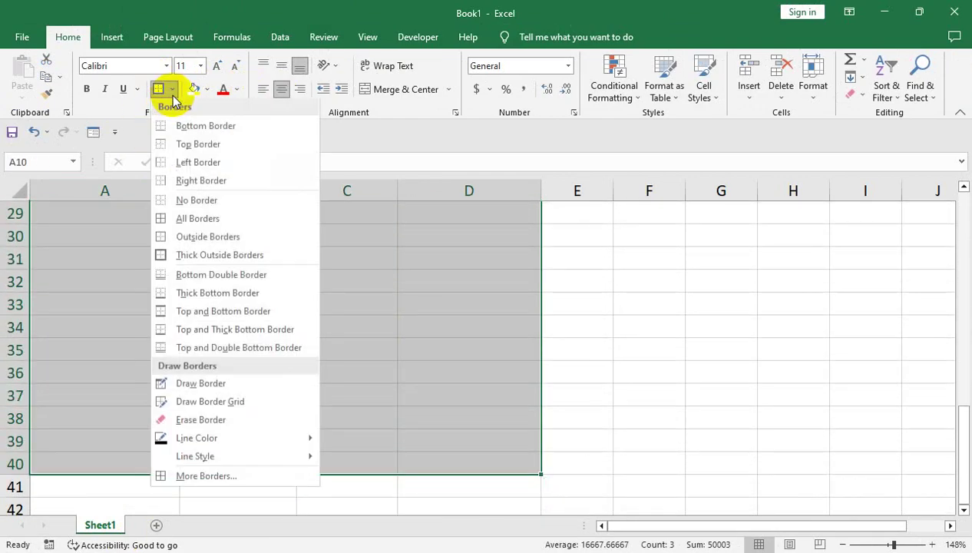
{"action": "left_click", "coordinate": [213, 226]}
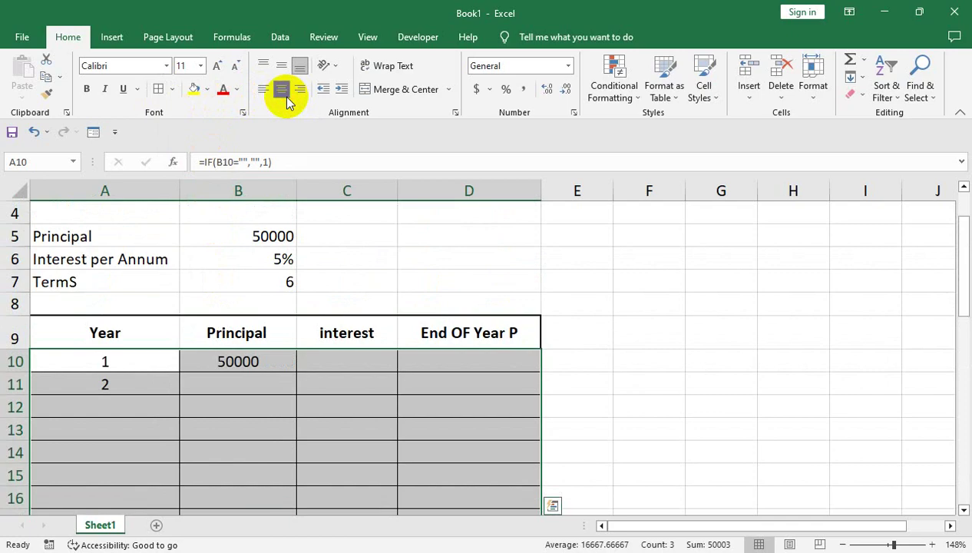
{"action": "left_click", "coordinate": [166, 66]}
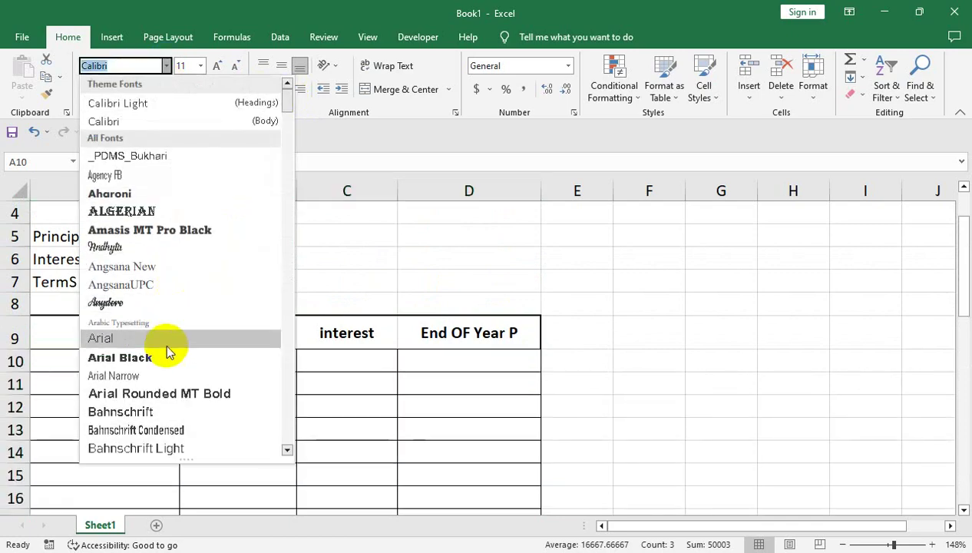
{"action": "left_click", "coordinate": [169, 341]}
- Set the table header row to Arial and check the formulas in B10, B11 and A11
{"action": "left_click_drag", "start_coordinate": [131, 333], "coordinate": [408, 327]}
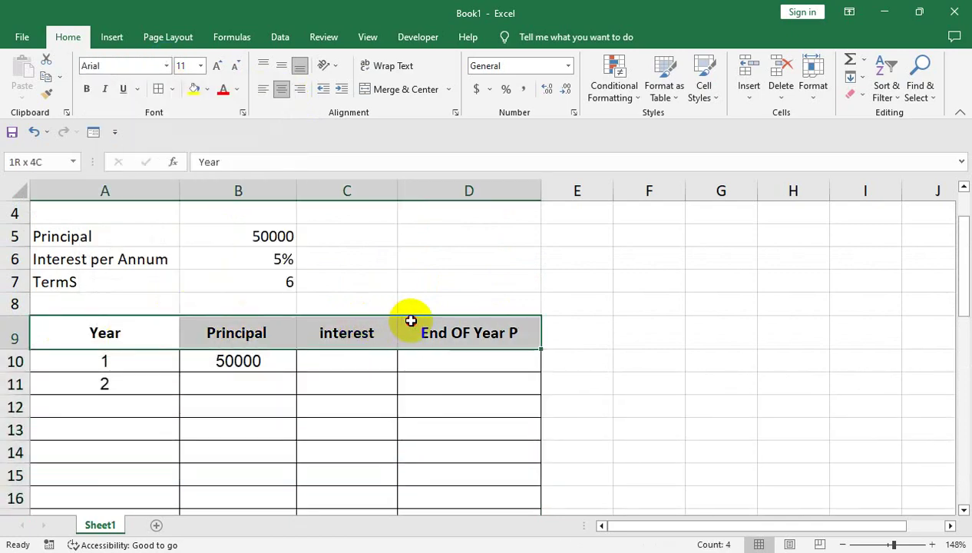
{"action": "left_click", "coordinate": [168, 66]}
{"action": "left_click", "coordinate": [221, 338]}
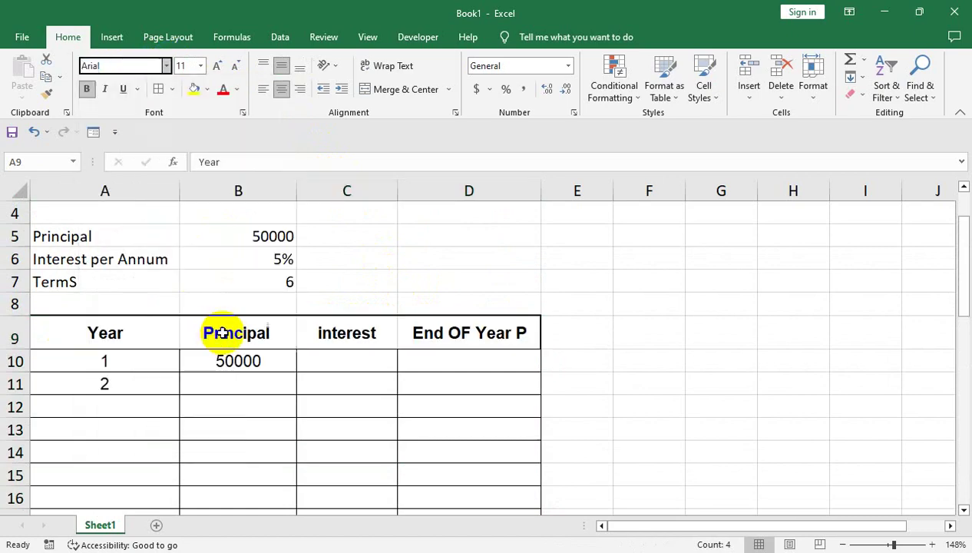
{"action": "left_click", "coordinate": [265, 362]}
{"action": "left_click", "coordinate": [200, 384]}
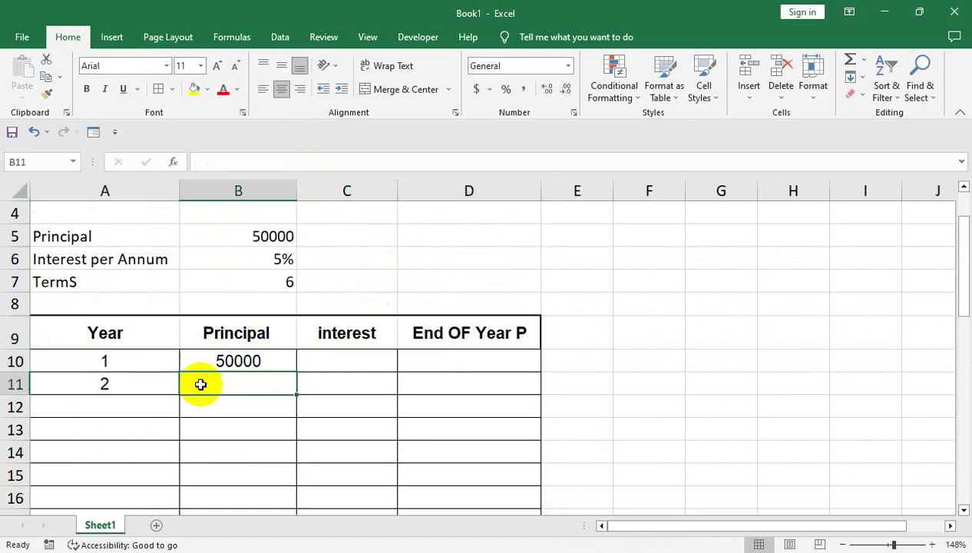
{"action": "left_click", "coordinate": [150, 382]}
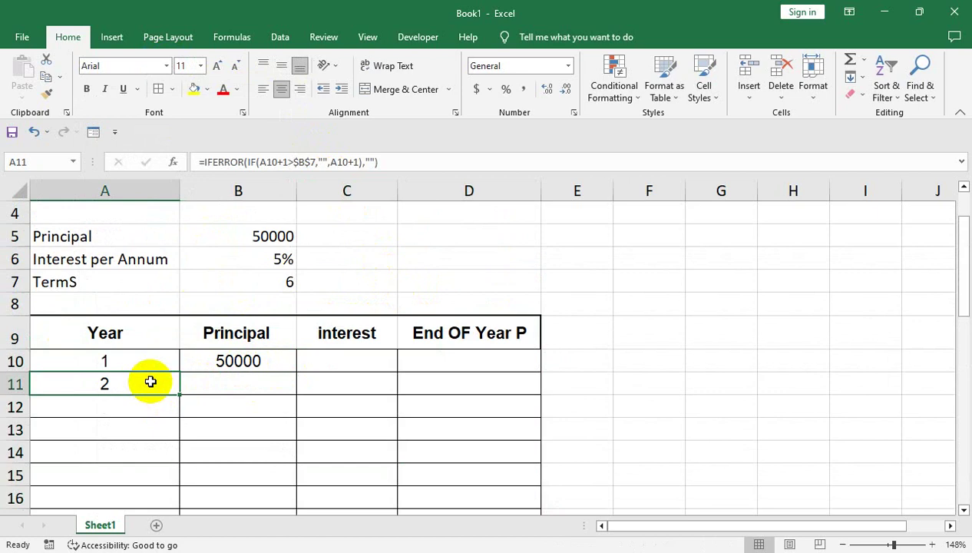
- Fill the year formula from A11 down column A to row 37
{"action": "mouse_move", "coordinate": [177, 396]}
{"action": "left_mouse_down"}
{"action": "mouse_move", "coordinate": [180, 507]}
{"action": "mouse_move", "coordinate": [180, 496]}
{"action": "left_mouse_up"}
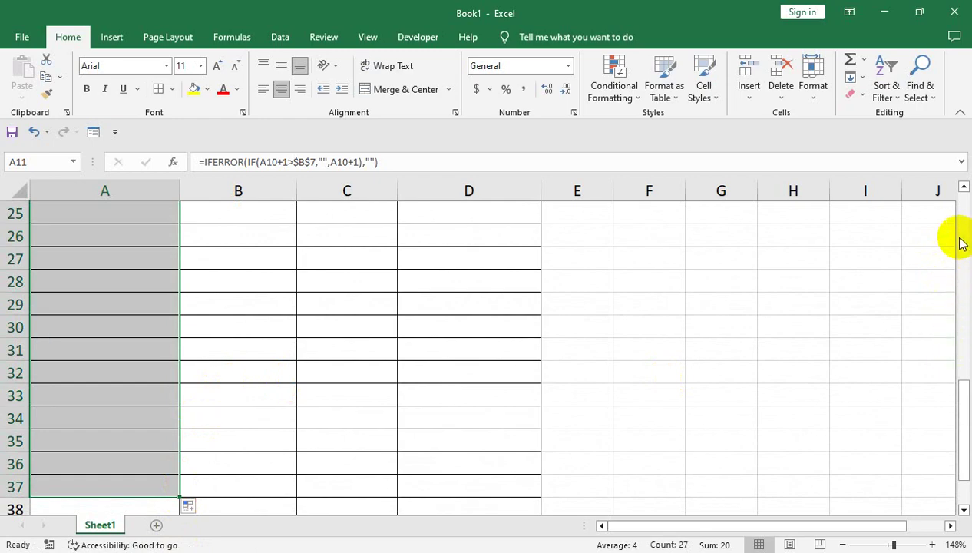
{"action": "scroll", "coordinate": [964, 256], "scroll_direction": "up", "scroll_amount": 4}
{"action": "scroll", "coordinate": [964, 212], "scroll_direction": "up", "scroll_amount": 2}
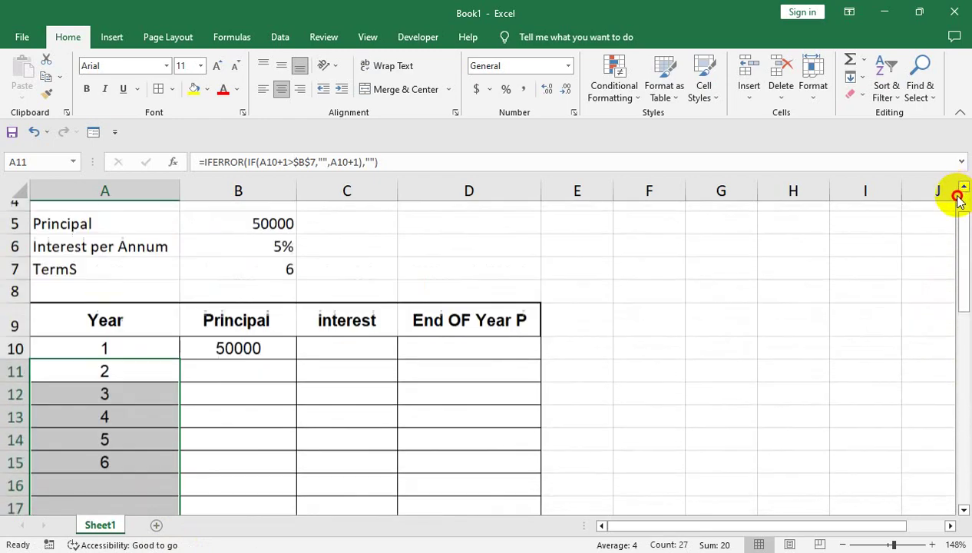
{"action": "scroll", "coordinate": [965, 192], "scroll_direction": "up", "scroll_amount": 2}
- Set Terms in B7 to 10 and check that the years now run 1 to 10
{"action": "left_click", "coordinate": [266, 342]}
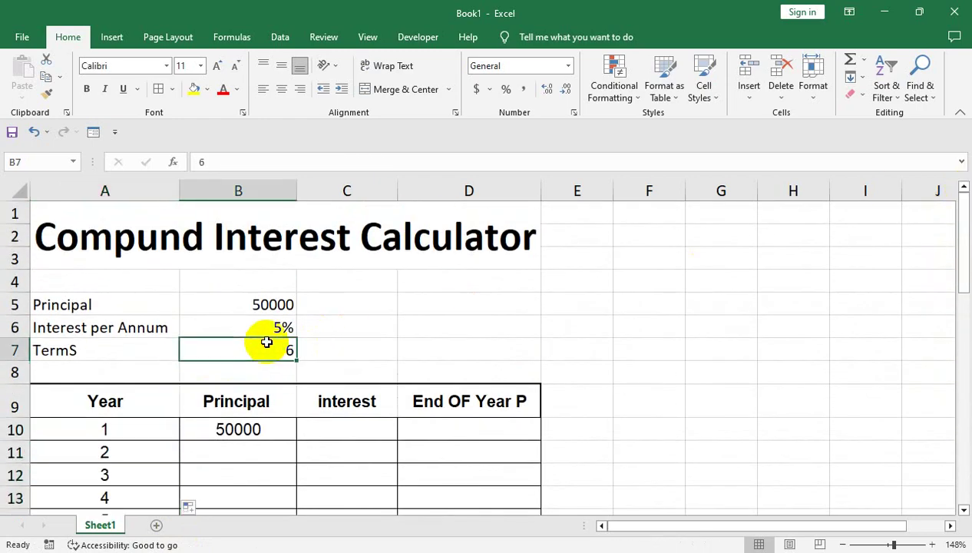
{"action": "type", "text": "10"}
{"action": "key", "text": "Return"}
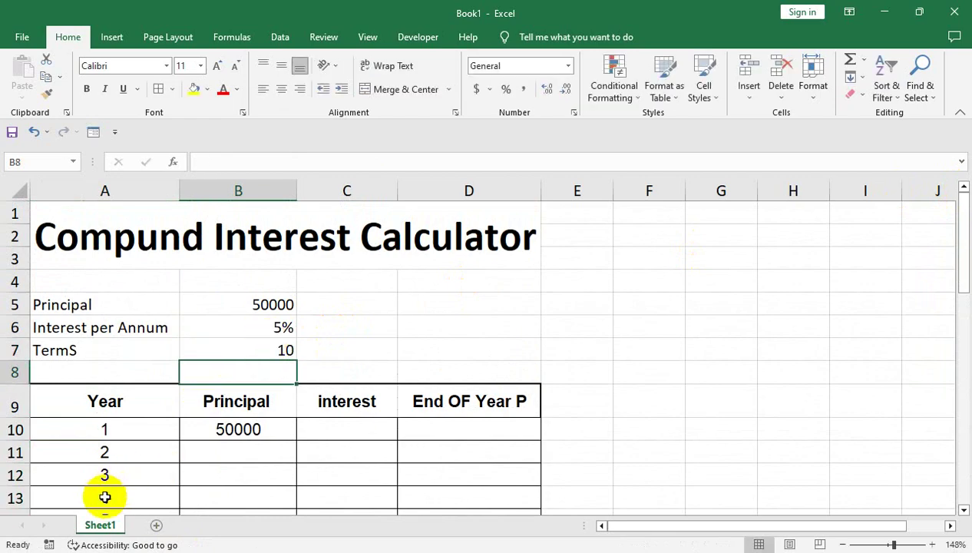
{"action": "left_click", "coordinate": [105, 497]}
{"action": "key", "text": "Down"}
{"action": "key", "text": "Down"}
{"action": "key", "text": "Down"}
{"action": "key", "text": "Down"}
{"action": "key", "text": "Down"}
{"action": "key", "text": "Down"}
{"action": "key", "text": "Down"}
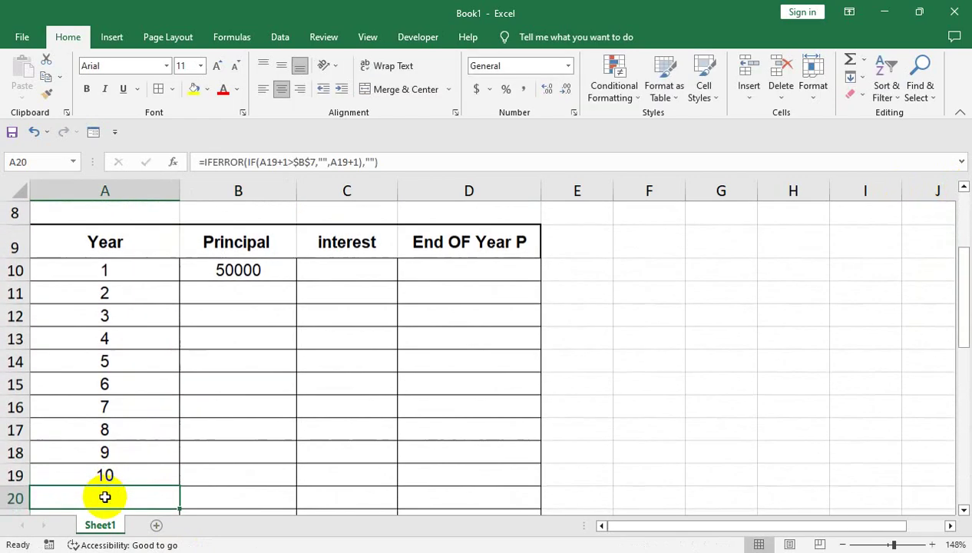
{"action": "key", "text": "Up"}
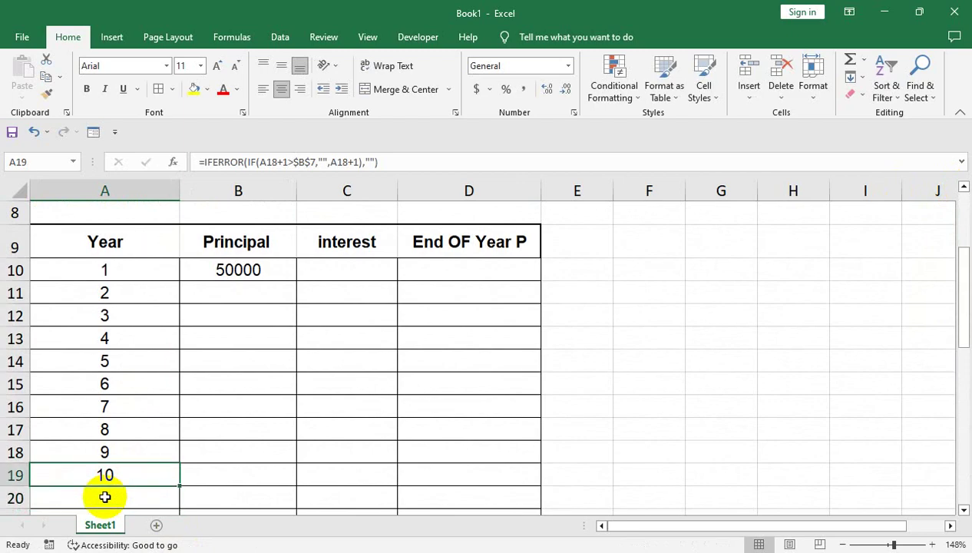
{"action": "key", "text": "Up"}
{"action": "key", "text": "Up"}
{"action": "key", "text": "Up"}
{"action": "key", "text": "Up"}
{"action": "key", "text": "Up"}
{"action": "key", "text": "Up"}
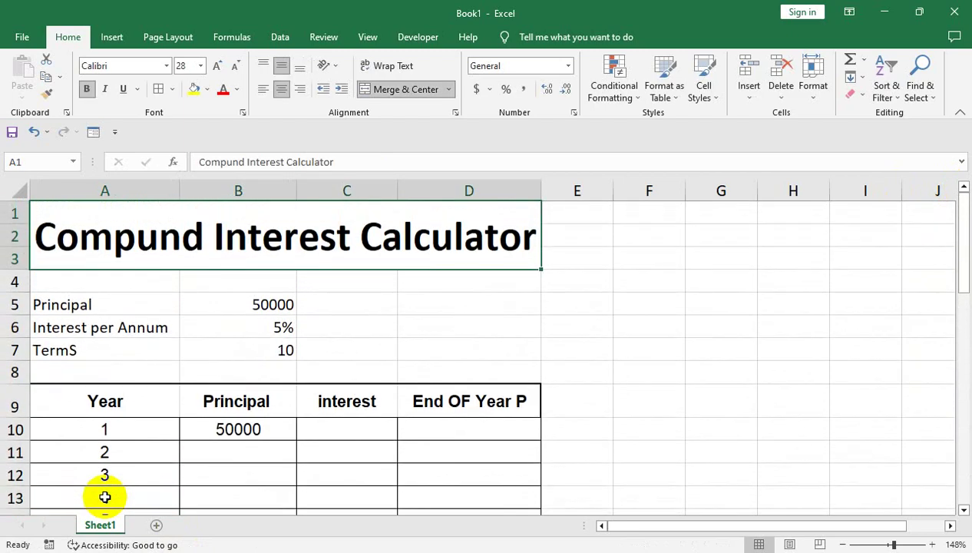
{"action": "left_click_drag", "start_coordinate": [273, 305], "coordinate": [271, 350]}
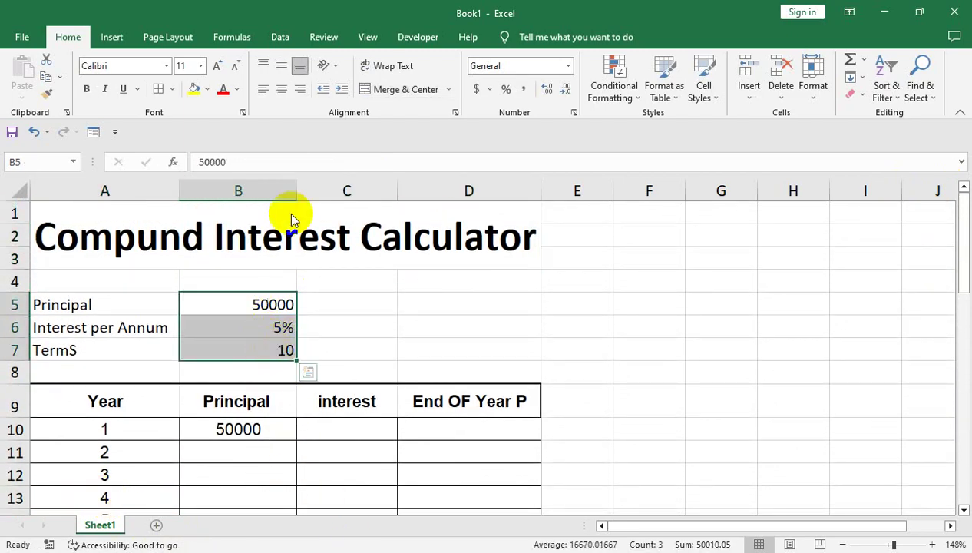
- Center the three input values and enter =B10*B6 in C10 for 2500 interest
{"action": "left_click", "coordinate": [279, 90]}
{"action": "left_click", "coordinate": [262, 454]}
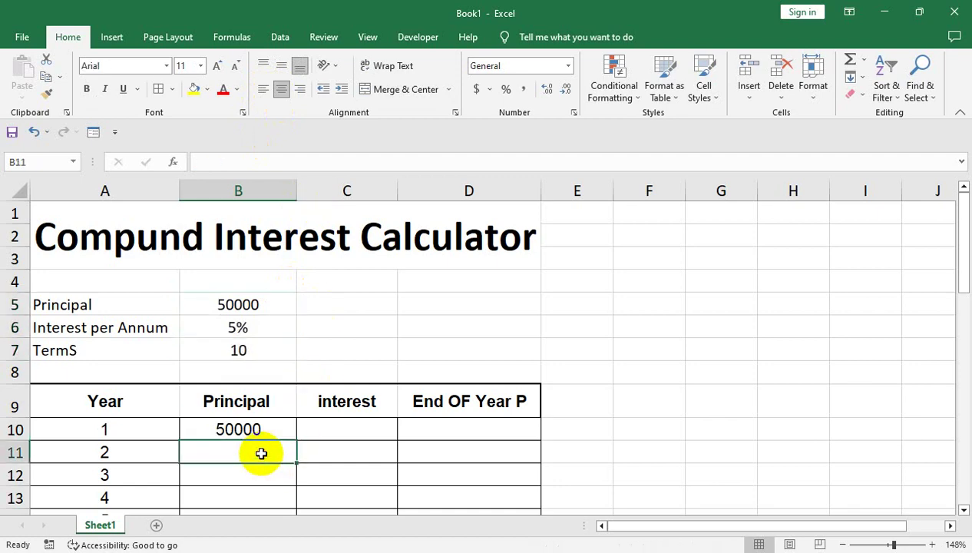
{"action": "left_click", "coordinate": [333, 428]}
{"action": "type", "text": "="}
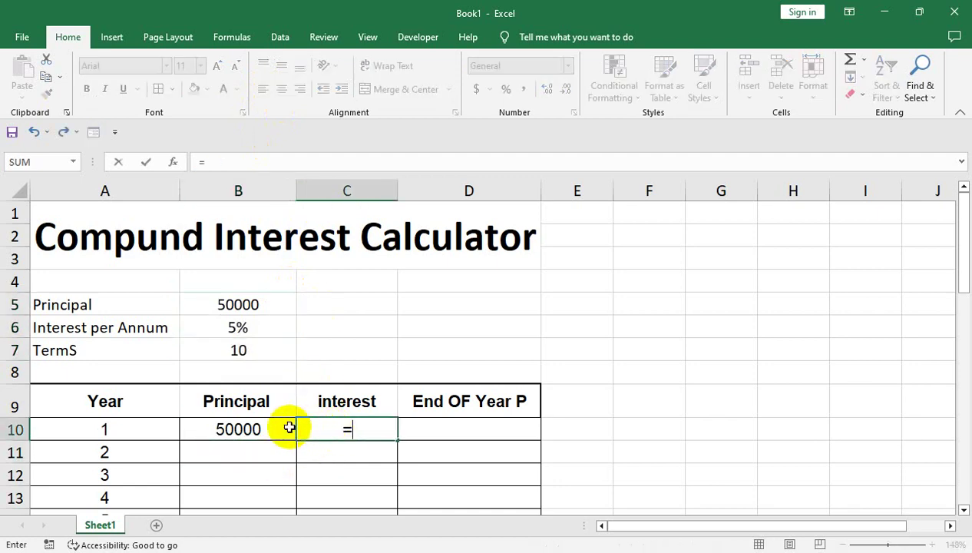
{"action": "left_click", "coordinate": [274, 429]}
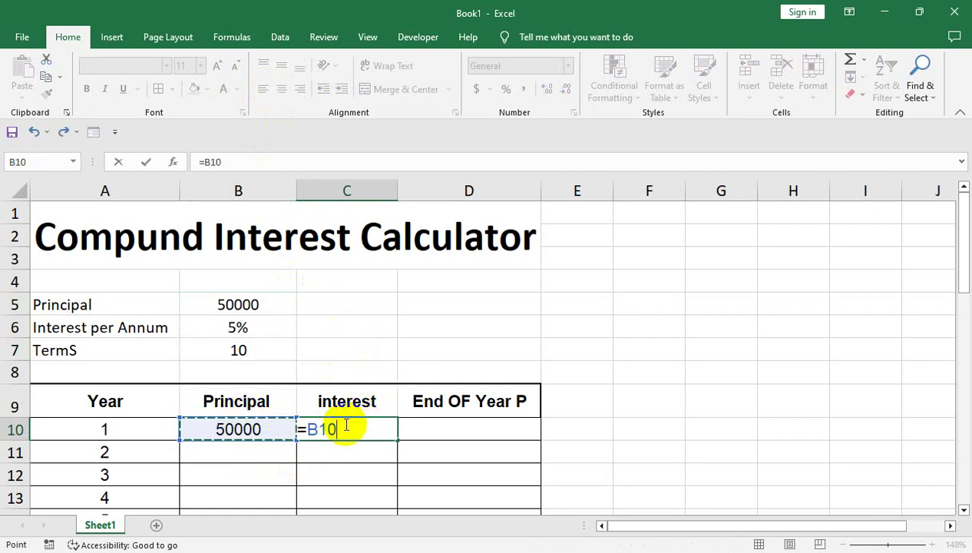
{"action": "left_click", "coordinate": [234, 332]}
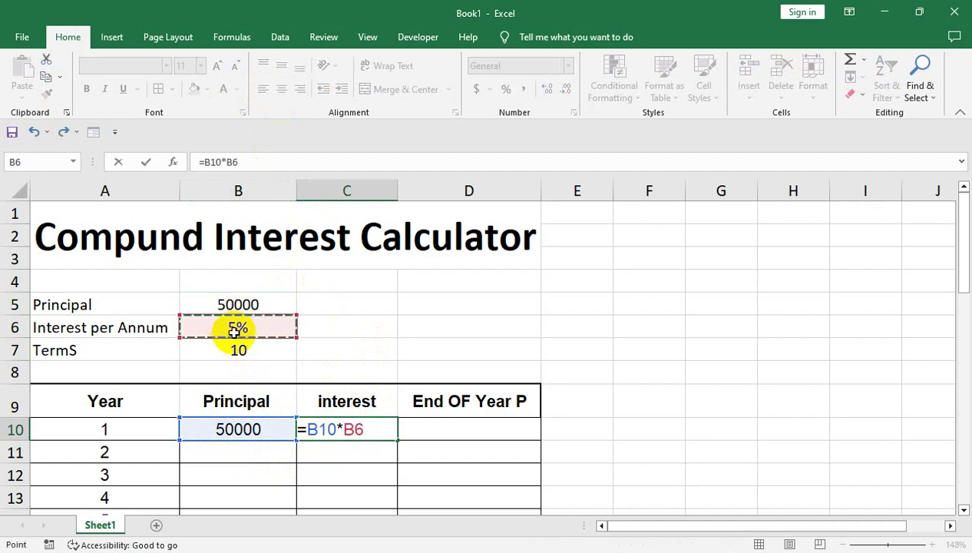
{"action": "key", "text": "Return"}
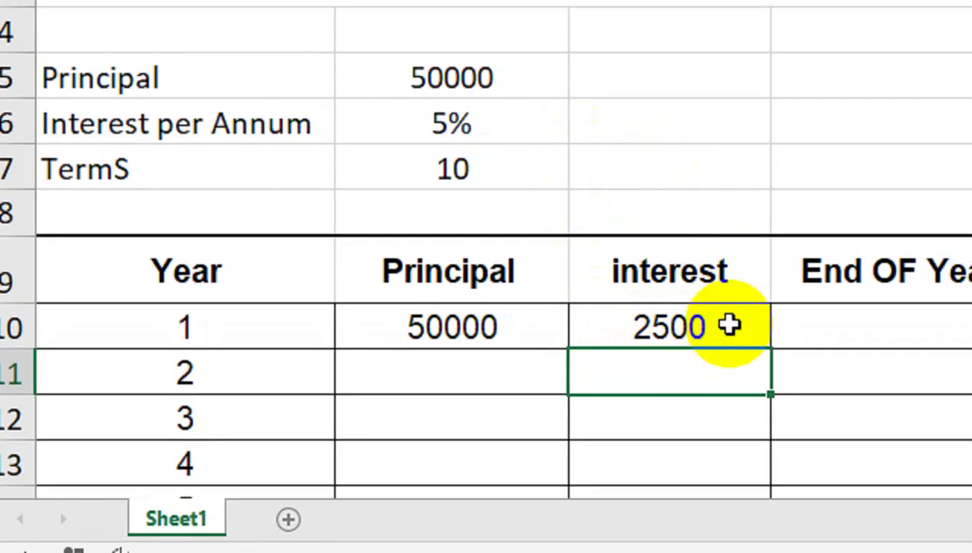
- Enter =B10+C10 in D10 so year 1 ends at 52500
{"action": "left_click", "coordinate": [732, 317]}
{"action": "type", "text": "="}
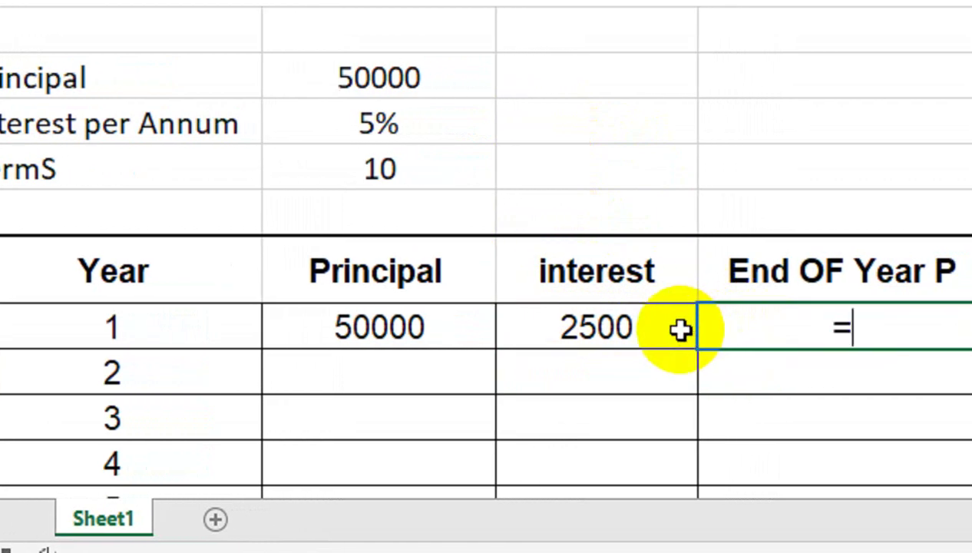
{"action": "left_click", "coordinate": [452, 350]}
{"action": "type", "text": "+"}
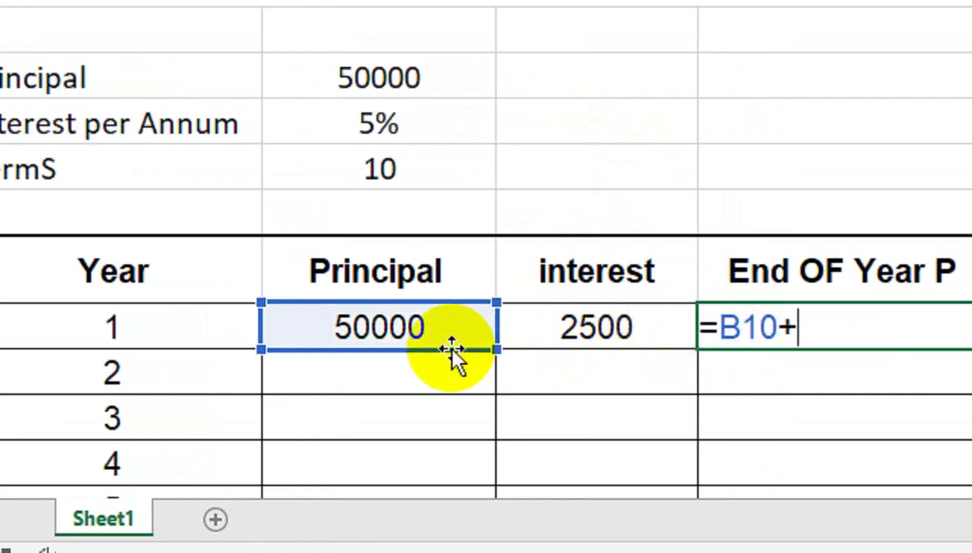
{"action": "left_click", "coordinate": [506, 321]}
{"action": "key", "text": "Return"}
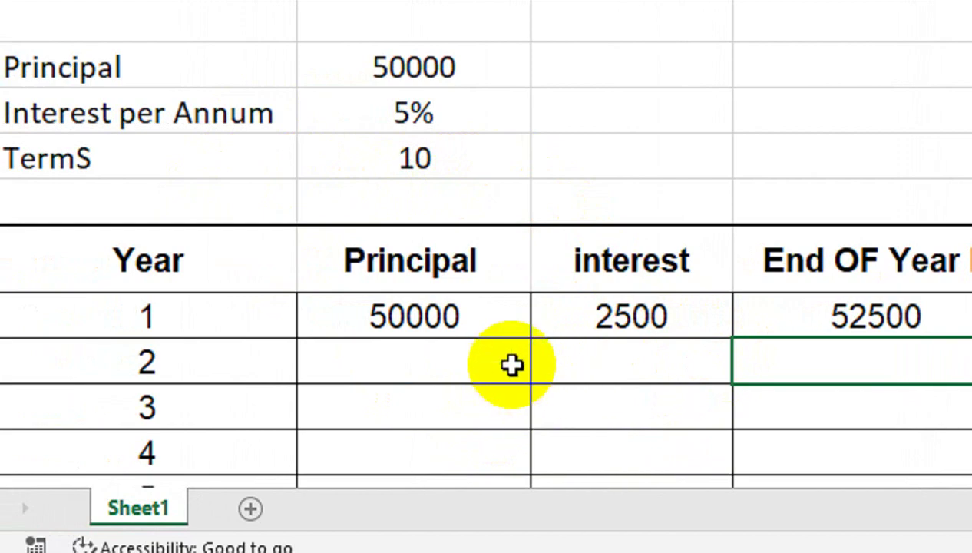
- Set year 2 principal to =D10 (52500) and its interest to =B11*B6 (2625)
{"action": "left_click", "coordinate": [447, 361]}
{"action": "type", "text": "="}
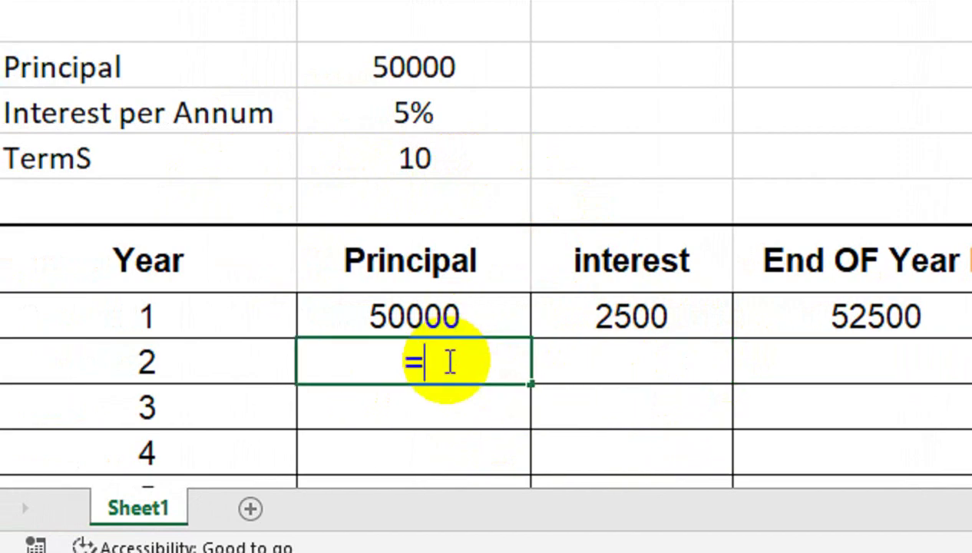
{"action": "left_click", "coordinate": [770, 308]}
{"action": "key", "text": "Return"}
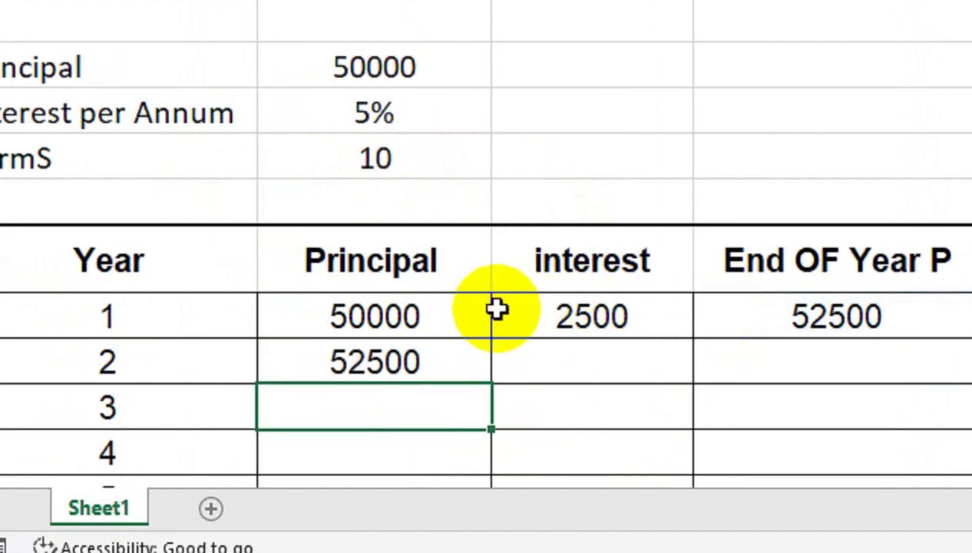
{"action": "left_click", "coordinate": [523, 354]}
{"action": "type", "text": "="}
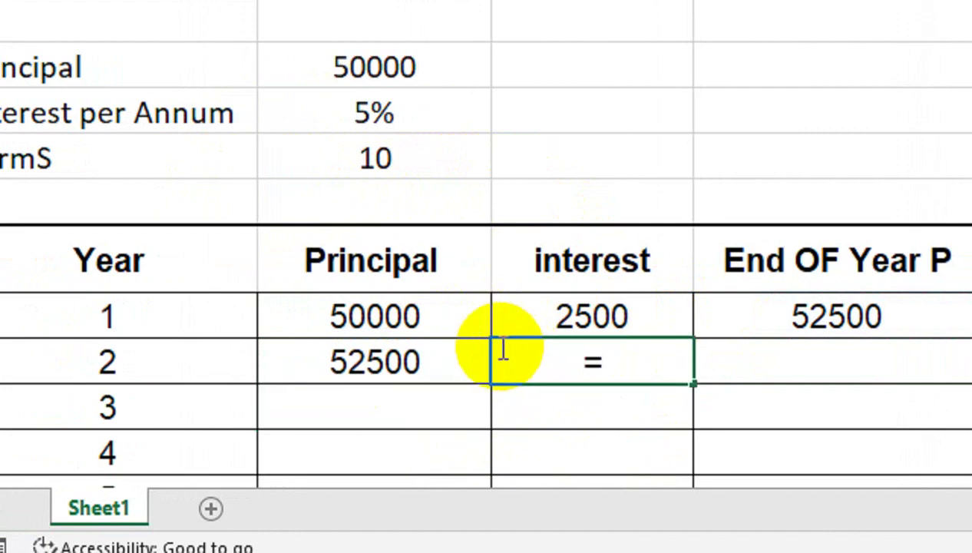
{"action": "left_click", "coordinate": [453, 347]}
{"action": "type", "text": "*"}
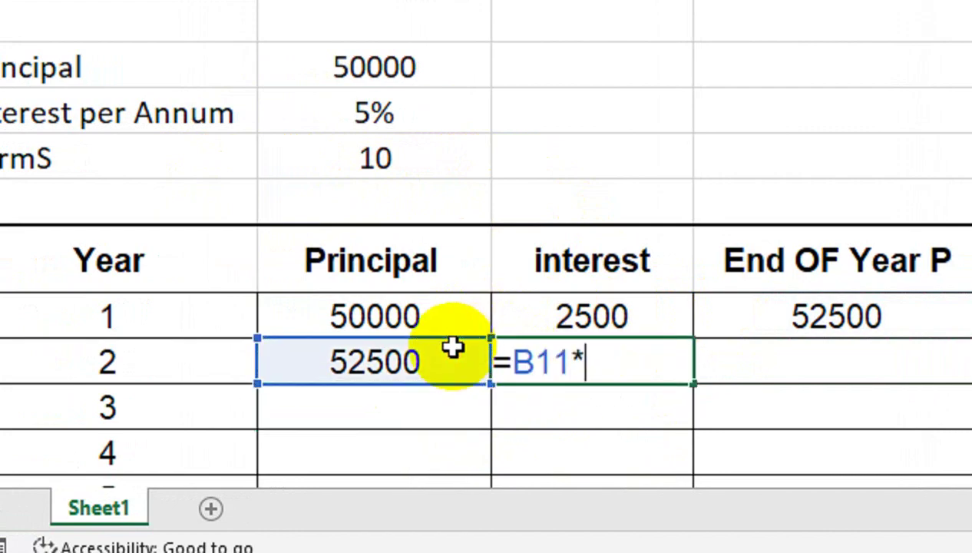
{"action": "left_click", "coordinate": [364, 136]}
{"action": "key", "text": "Return"}
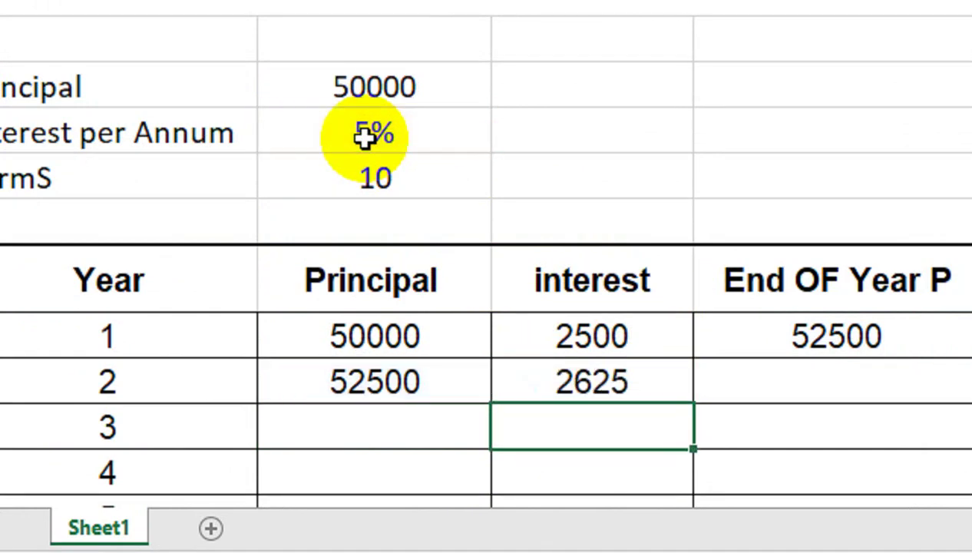
{"action": "left_click", "coordinate": [586, 388]}
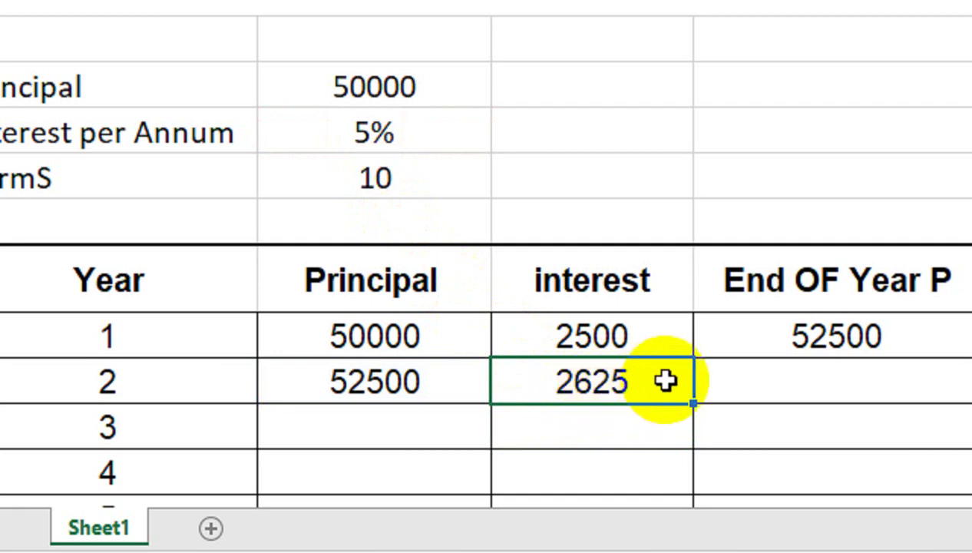
- Enter =B11+C11 in D11 for a year 2 end-of-year total of 55125
{"action": "left_click", "coordinate": [710, 380]}
{"action": "type", "text": "="}
{"action": "left_click", "coordinate": [457, 377]}
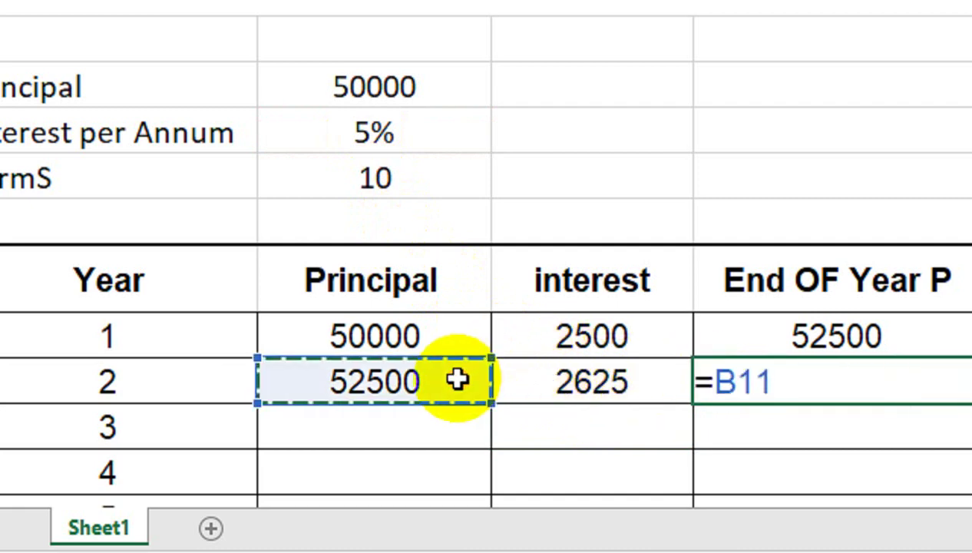
{"action": "type", "text": "+"}
{"action": "left_click", "coordinate": [636, 386]}
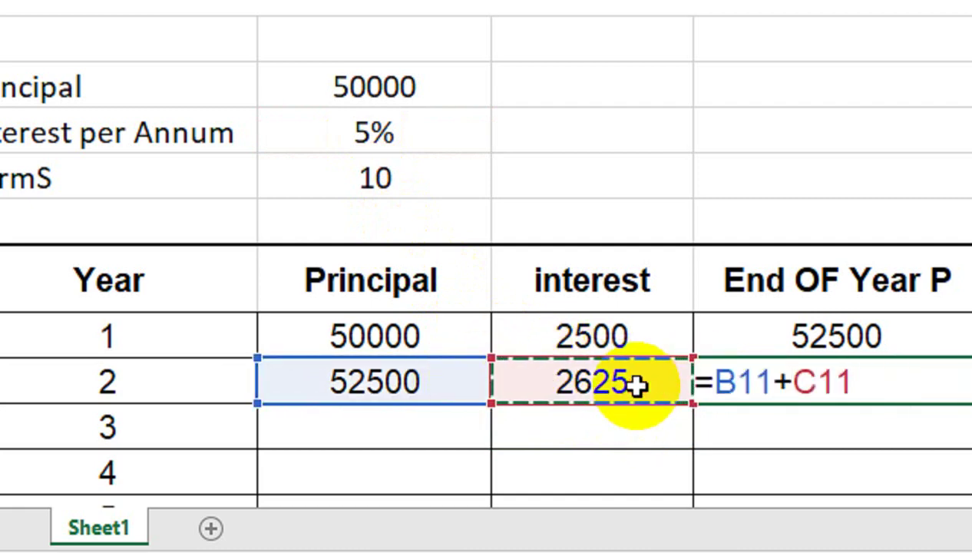
{"action": "key", "text": "Return"}
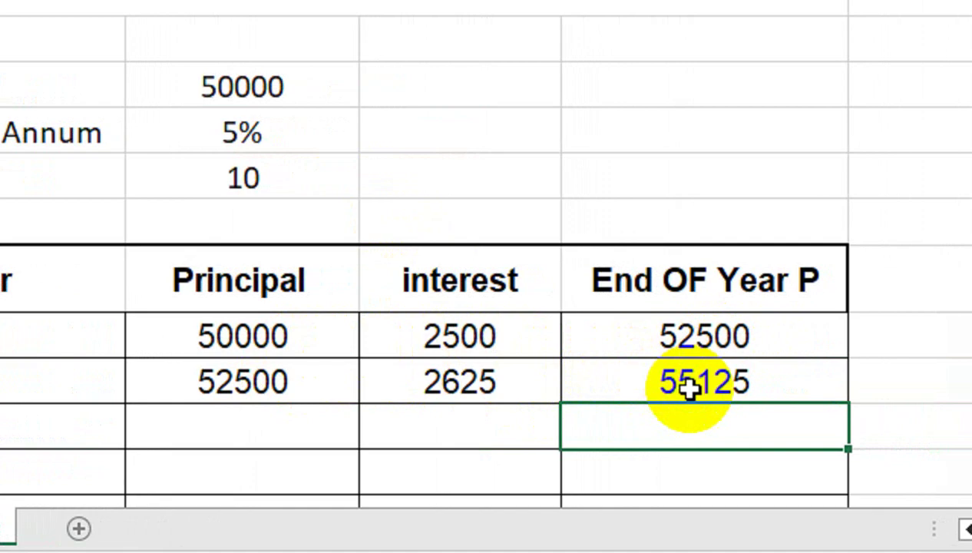
{"action": "left_click", "coordinate": [536, 381]}
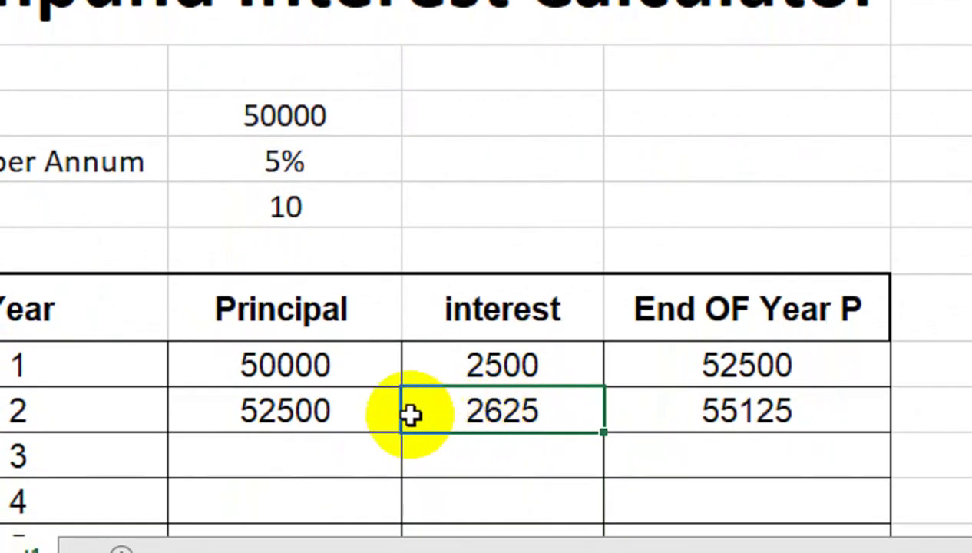
- Link B11 to =D10 and change C11 to =B11*$B$6 with an absolute rate reference
{"action": "left_click", "coordinate": [361, 415]}
{"action": "type", "text": "=D10"}
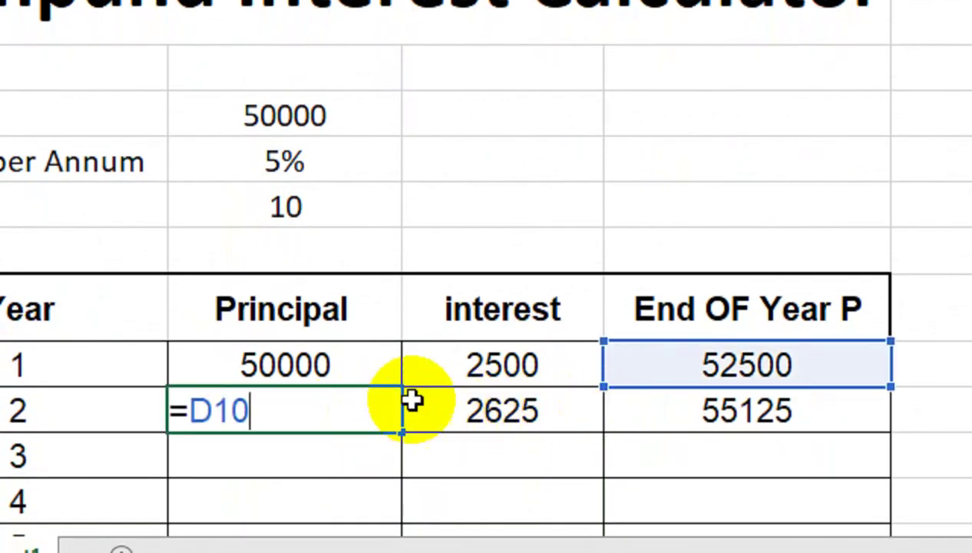
{"action": "key", "text": "Return"}
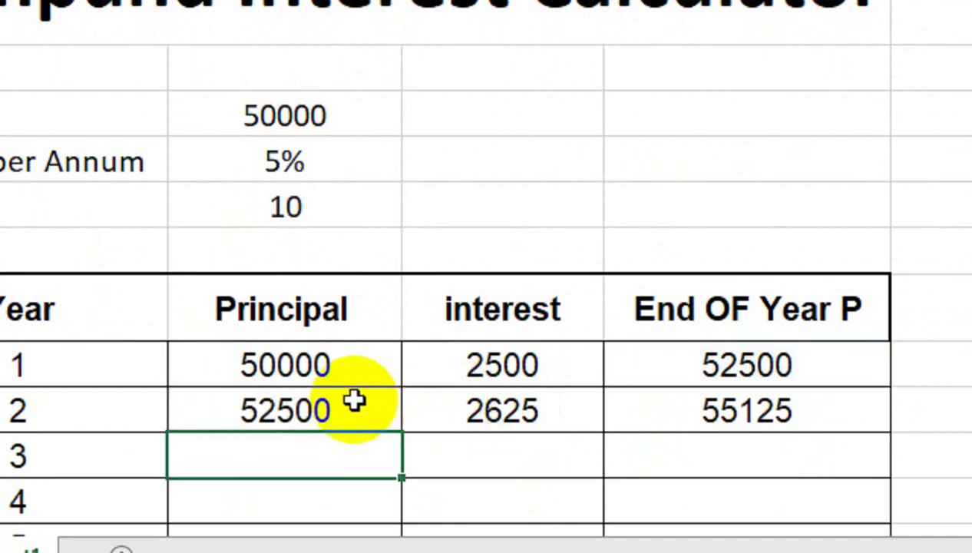
{"action": "double_click", "coordinate": [415, 408]}
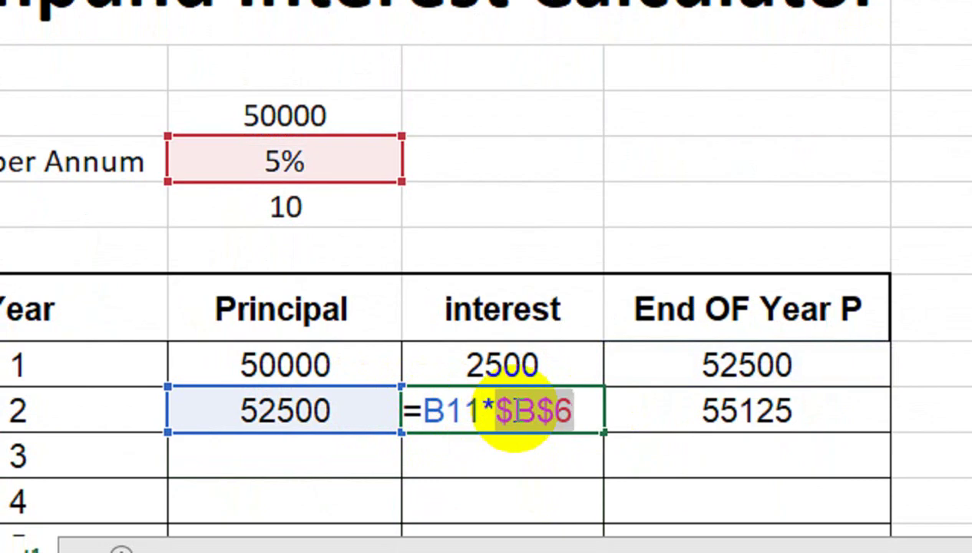
{"action": "key", "text": "Return"}
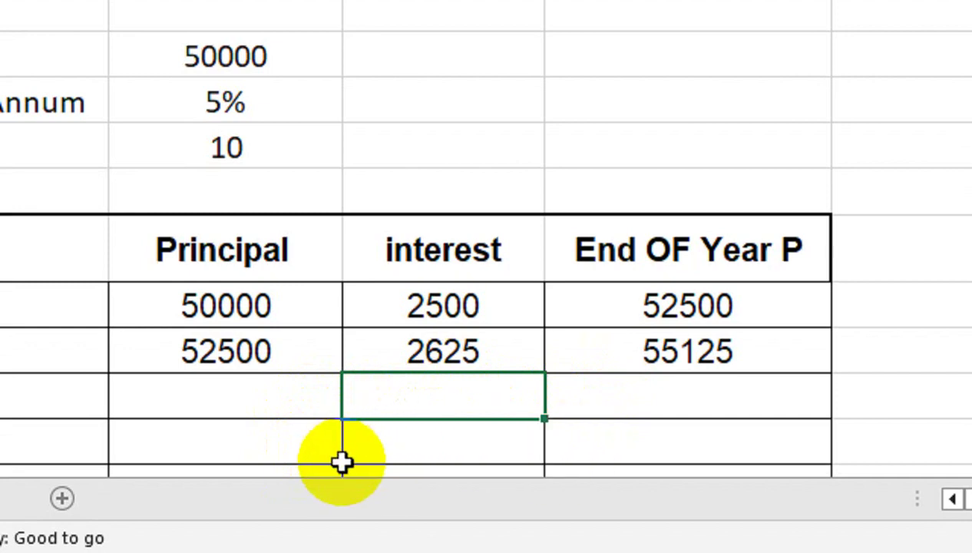
- Fill the B11:D11 year-2 formulas down into year 3 and check the interest formula
{"action": "mouse_move", "coordinate": [342, 462]}
{"action": "left_mouse_down"}
{"action": "mouse_move", "coordinate": [321, 274]}
{"action": "mouse_move", "coordinate": [831, 282]}
{"action": "left_mouse_up"}
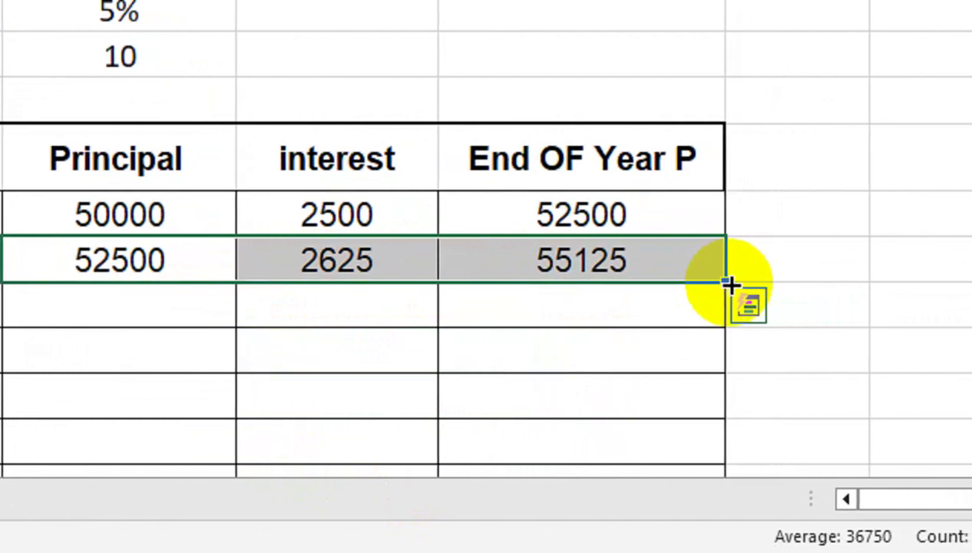
{"action": "left_click_drag", "start_coordinate": [729, 284], "coordinate": [728, 307]}
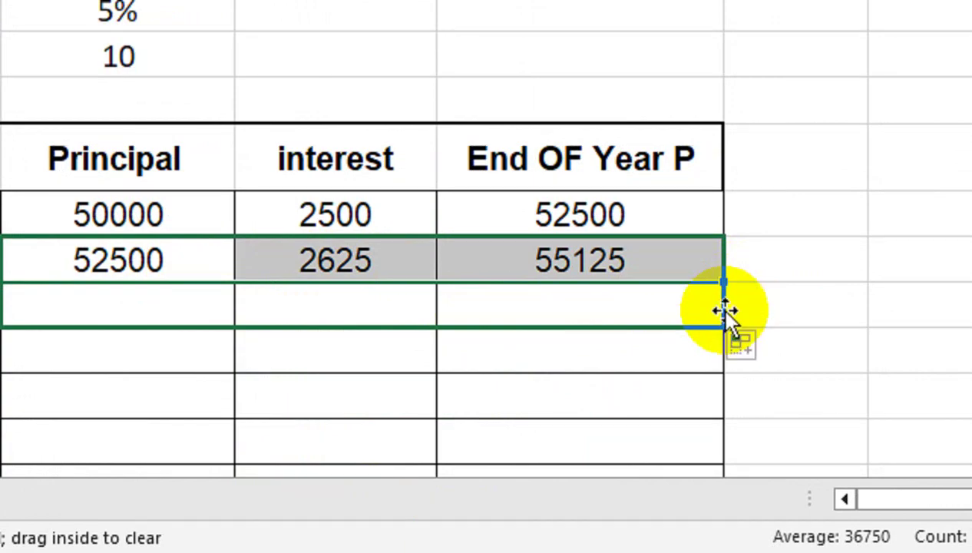
{"action": "left_click_drag", "start_coordinate": [728, 306], "coordinate": [727, 307]}
{"action": "scroll", "coordinate": [231, 284], "scroll_direction": "left", "scroll_amount": 3}
{"action": "left_click", "coordinate": [241, 308]}
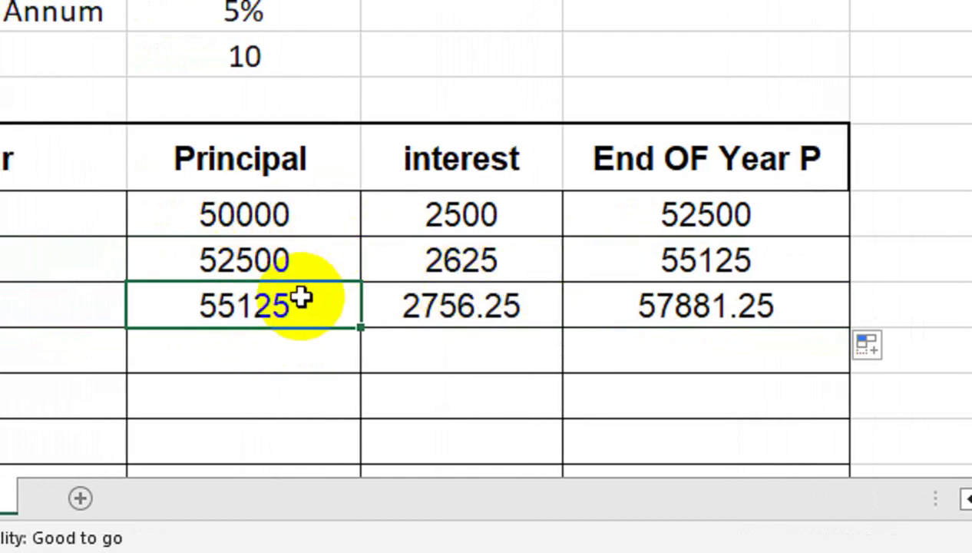
{"action": "double_click", "coordinate": [423, 301]}
{"action": "scroll", "coordinate": [322, 153], "scroll_direction": "up", "scroll_amount": 2}
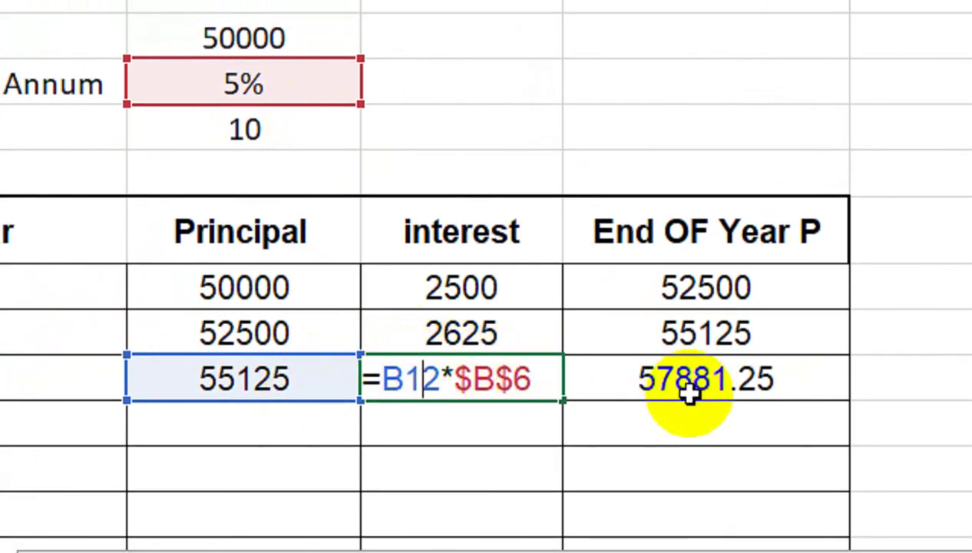
{"action": "key", "text": "Return"}
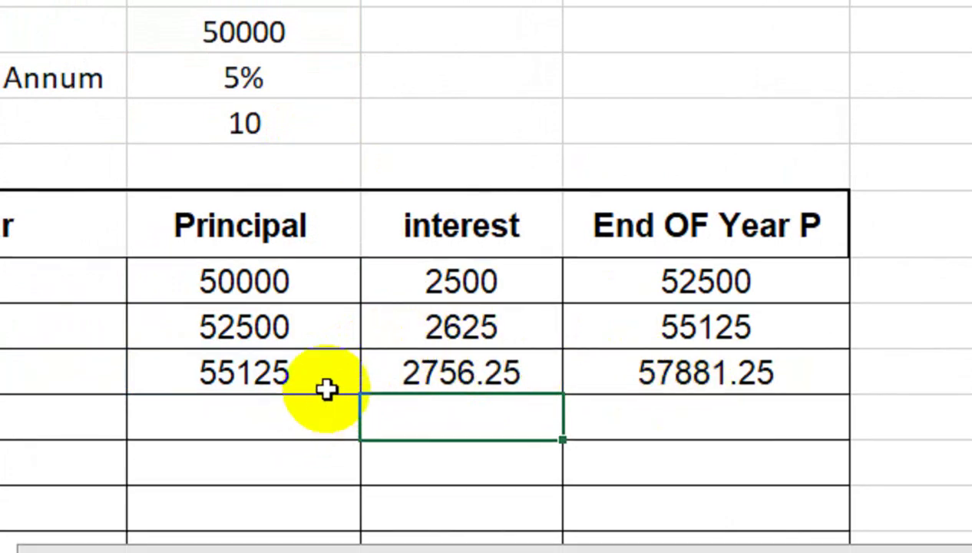
- Fill the Principal, interest and End OF Year P formulas down many more years
{"action": "left_click", "coordinate": [330, 377]}
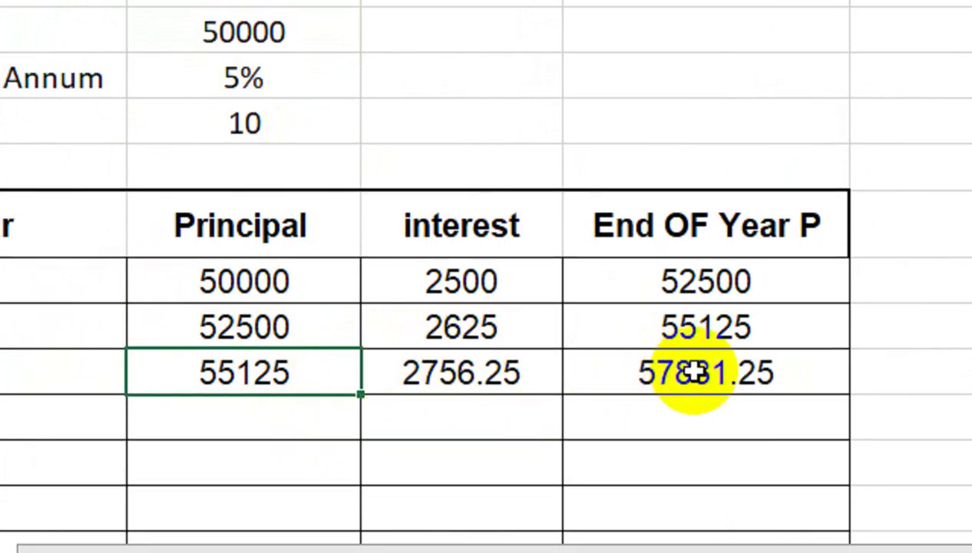
{"action": "left_click_drag", "start_coordinate": [695, 374], "coordinate": [304, 374]}
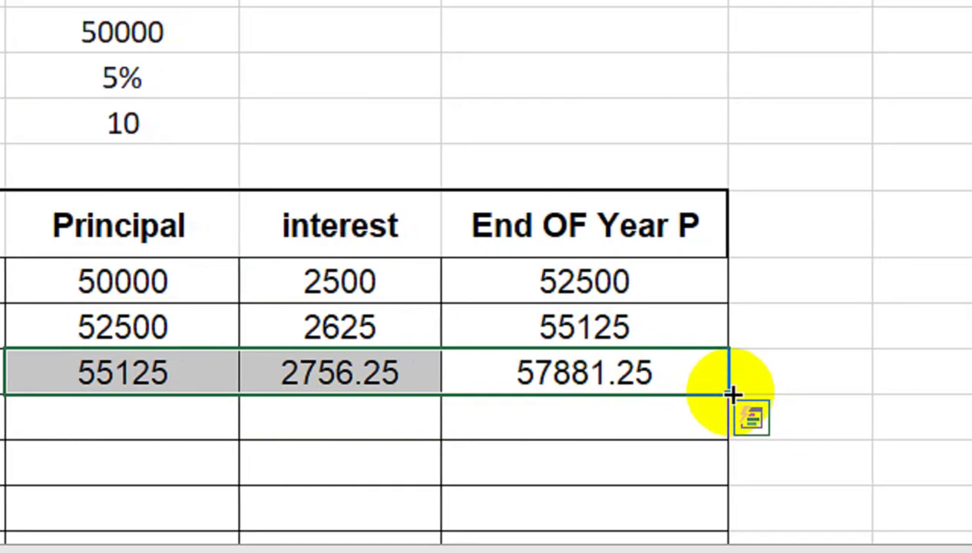
{"action": "left_click_drag", "start_coordinate": [744, 391], "coordinate": [738, 419]}
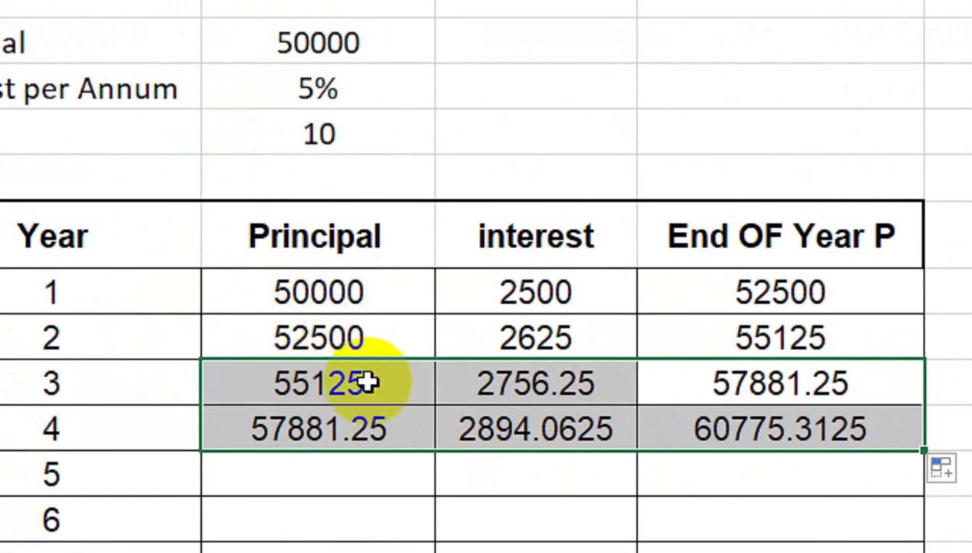
{"action": "mouse_move", "coordinate": [371, 382]}
{"action": "left_mouse_down"}
{"action": "mouse_move", "coordinate": [772, 431]}
{"action": "mouse_move", "coordinate": [693, 351]}
{"action": "left_mouse_up"}
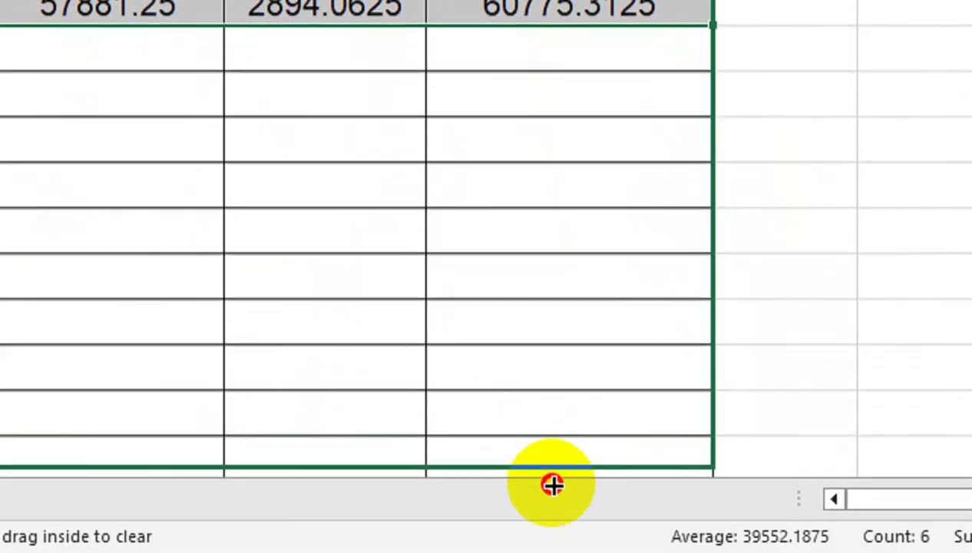
{"action": "left_click_drag", "start_coordinate": [558, 448], "coordinate": [544, 449]}
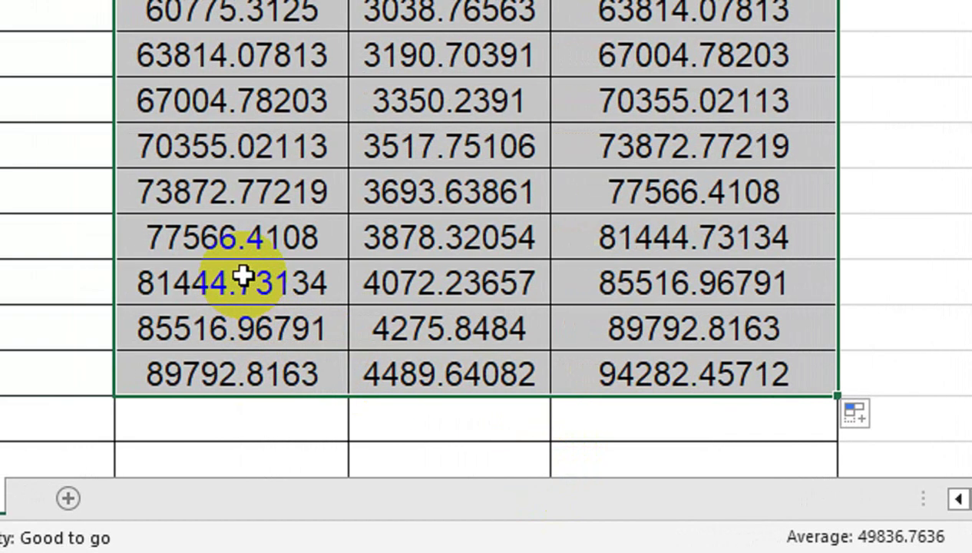
- Clear the rows beyond year 10, leaving year 10 ending at 81444.73134
{"action": "mouse_move", "coordinate": [245, 278]}
{"action": "left_mouse_down"}
{"action": "mouse_move", "coordinate": [517, 329]}
{"action": "mouse_move", "coordinate": [653, 367]}
{"action": "left_mouse_up"}
{"action": "key", "text": "Delete"}
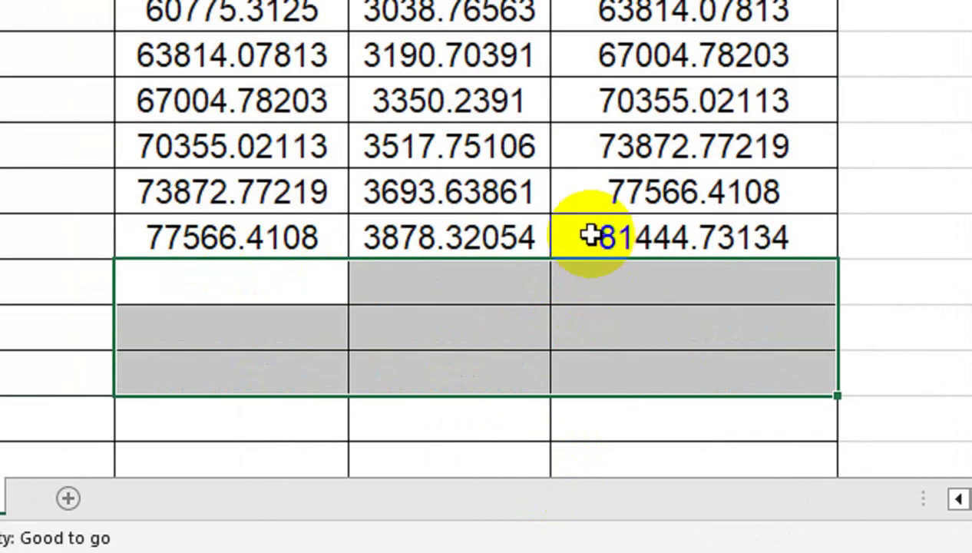
{"action": "scroll", "coordinate": [641, 135], "scroll_direction": "up", "scroll_amount": 1}
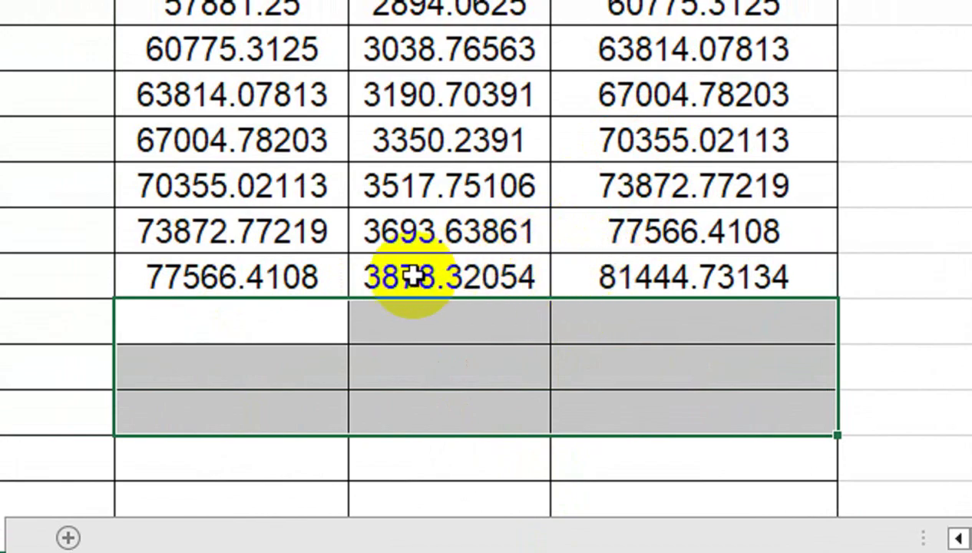
{"action": "left_click", "coordinate": [575, 278]}
{"action": "left_click_drag", "start_coordinate": [691, 277], "coordinate": [265, 286]}
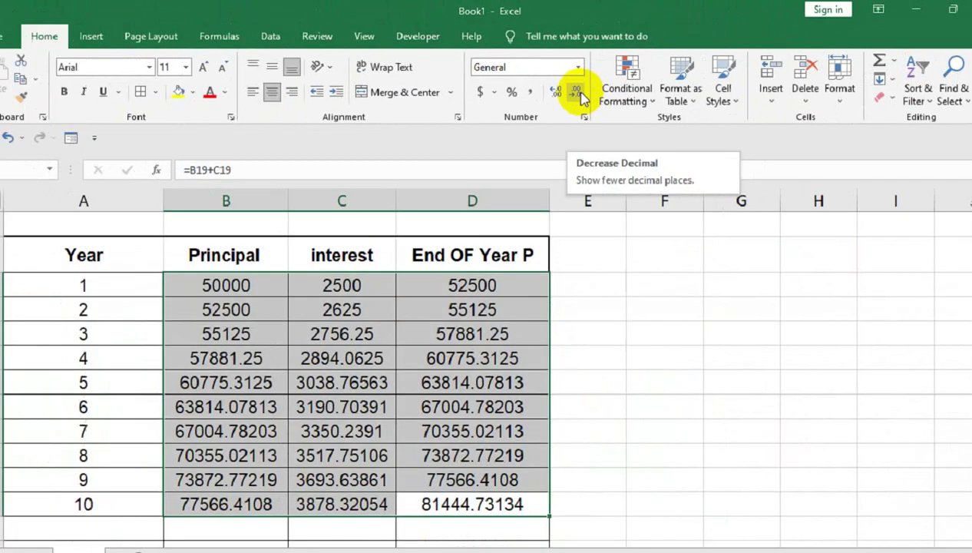
- Decrease decimals on B10:D19 until values show as whole numbers, e.g. year 4 ending 60775
{"action": "left_click", "coordinate": [715, 136]}
{"action": "left_click", "coordinate": [569, 92]}
{"action": "left_click", "coordinate": [569, 92]}
{"action": "left_click", "coordinate": [569, 92]}
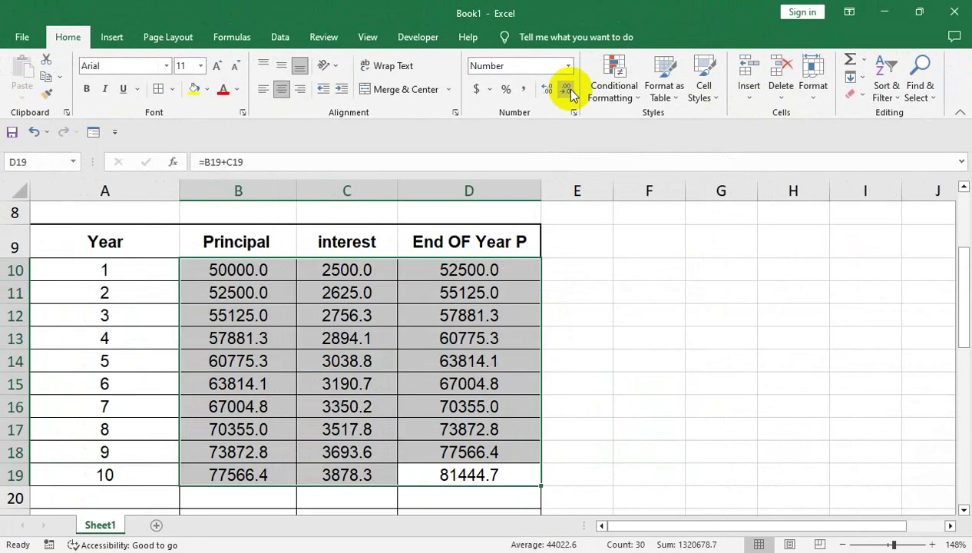
{"action": "left_click", "coordinate": [570, 92]}
{"action": "left_click", "coordinate": [373, 326]}
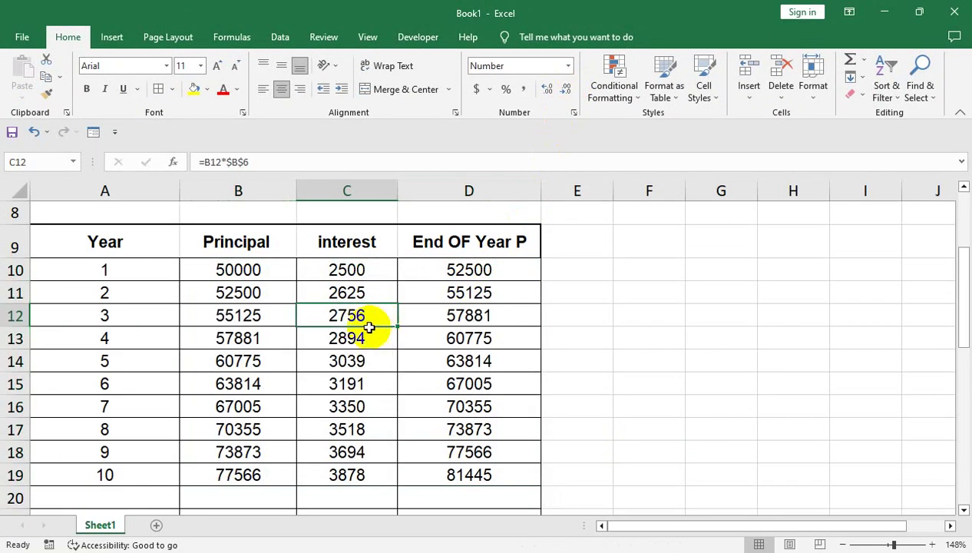
{"action": "left_click_drag", "start_coordinate": [385, 302], "coordinate": [341, 202]}
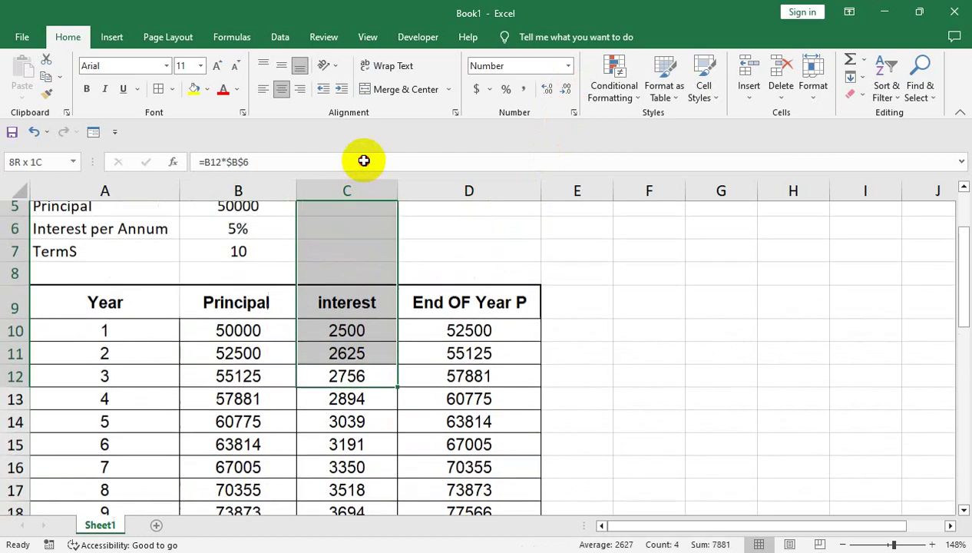
{"action": "left_click", "coordinate": [276, 338]}
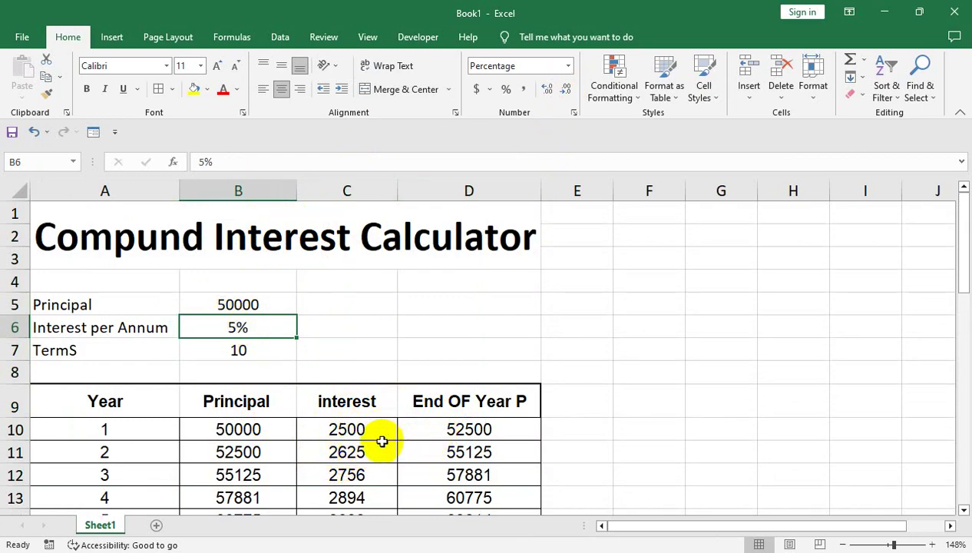
- Change Terms in B7 to 6 so the Year column stops at year 6
{"action": "left_click_drag", "start_coordinate": [347, 428], "coordinate": [368, 511]}
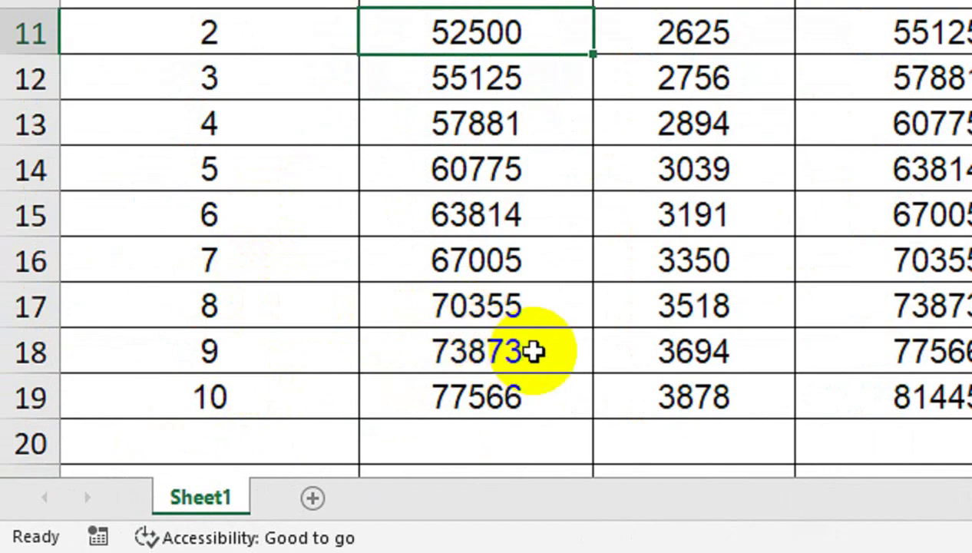
{"action": "left_click_drag", "start_coordinate": [476, 174], "coordinate": [445, 239]}
{"action": "left_click", "coordinate": [455, 241]}
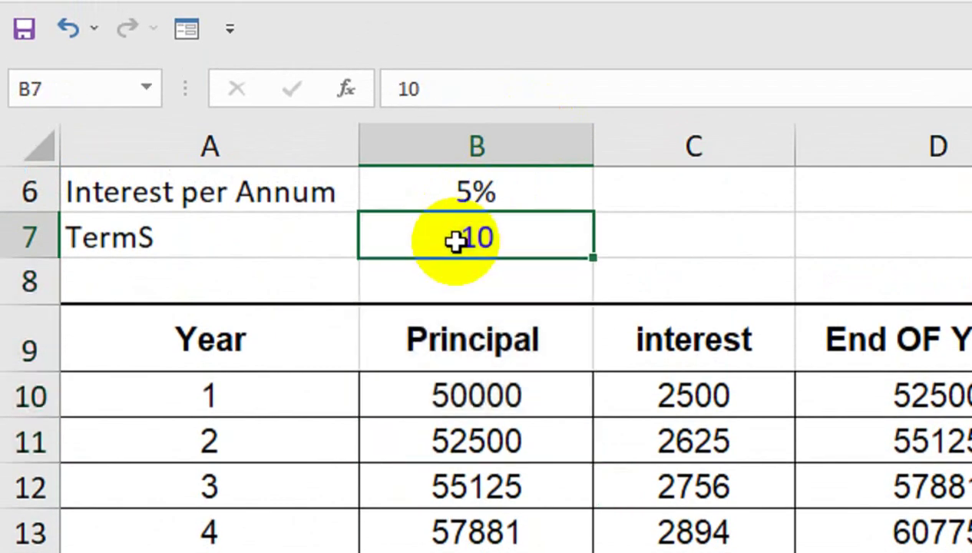
{"action": "type", "text": "6"}
{"action": "key", "text": "Return"}
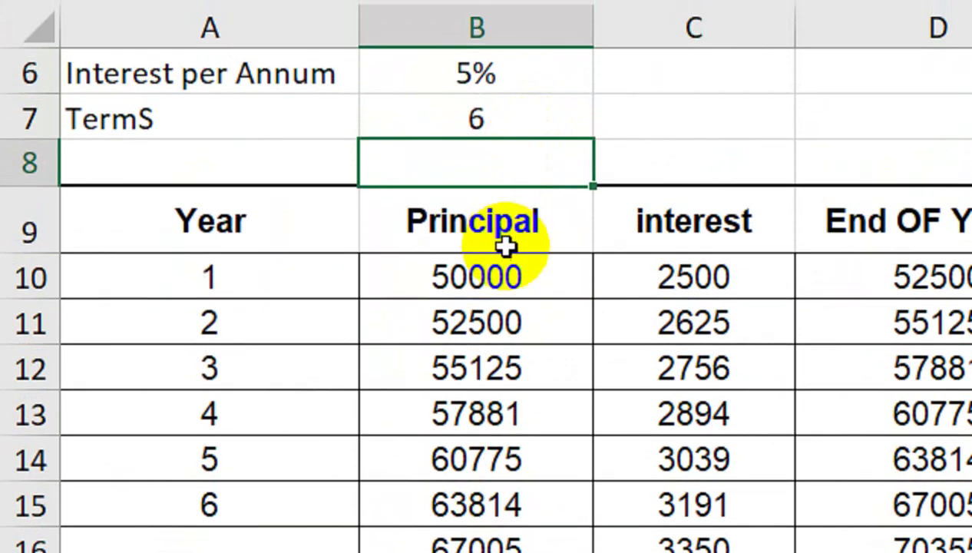
{"action": "left_click", "coordinate": [492, 85]}
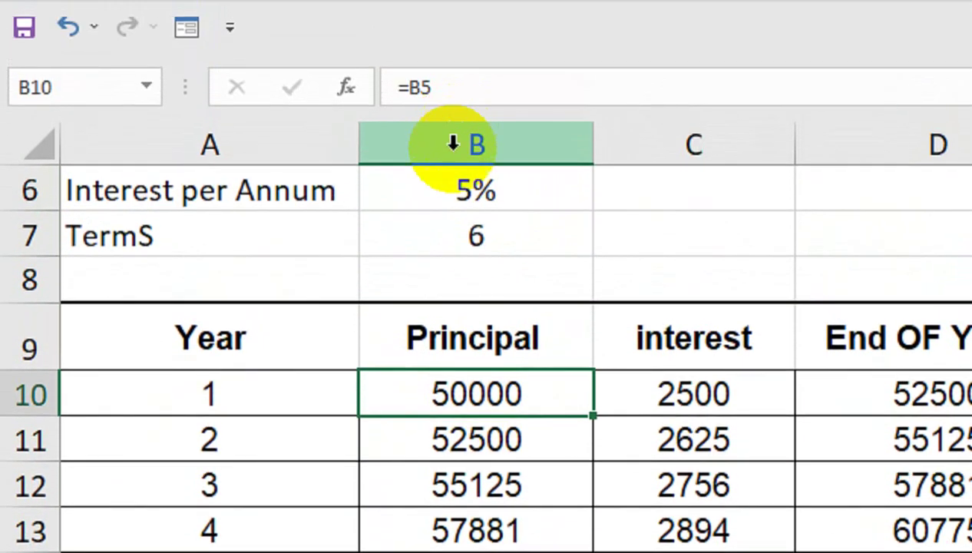
- Change B11 to =IF(A11="","",D10) so year-2 Principal blanks when there is no year
{"action": "left_click_drag", "start_coordinate": [575, 215], "coordinate": [694, 282]}
{"action": "left_click", "coordinate": [510, 282]}
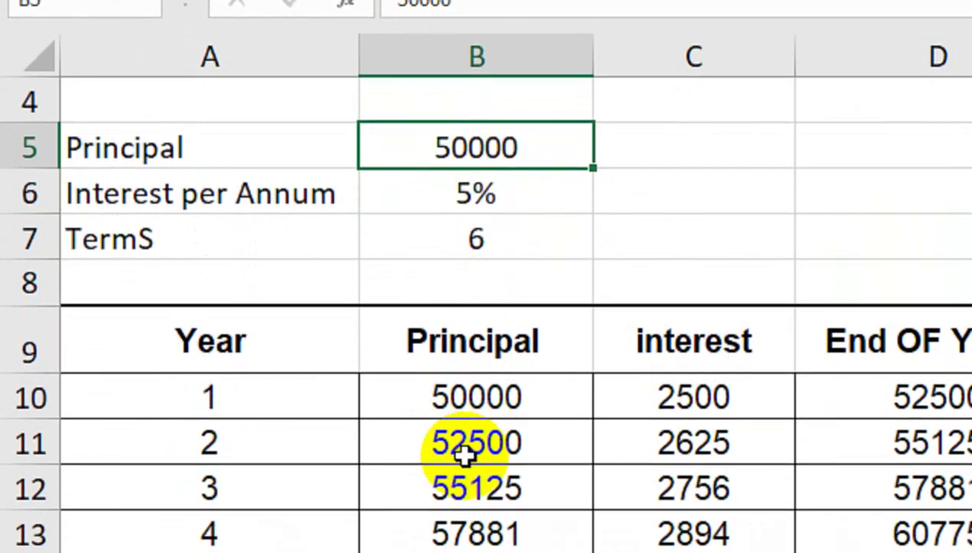
{"action": "left_click", "coordinate": [464, 454]}
{"action": "type", "text": "="}
{"action": "left_click", "coordinate": [853, 361]}
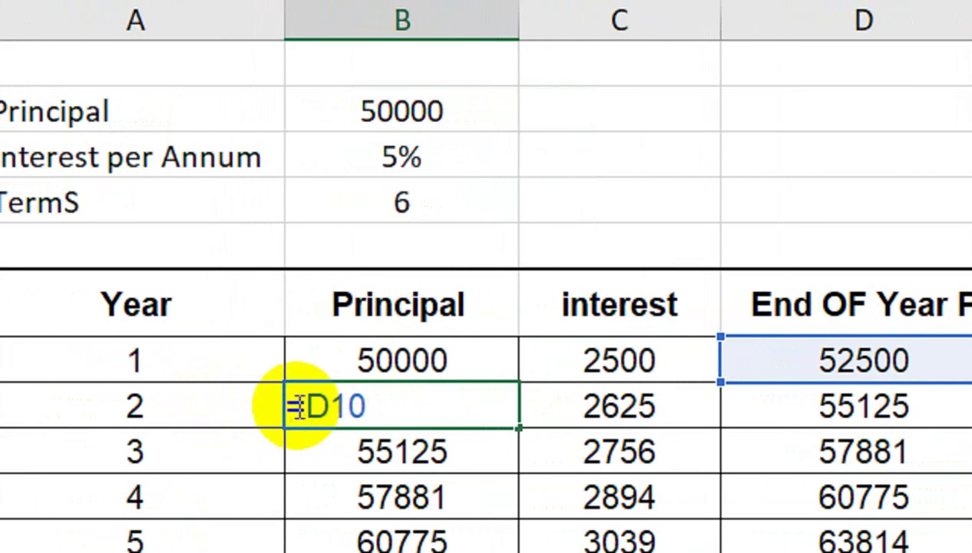
{"action": "type", "text": "IF("}
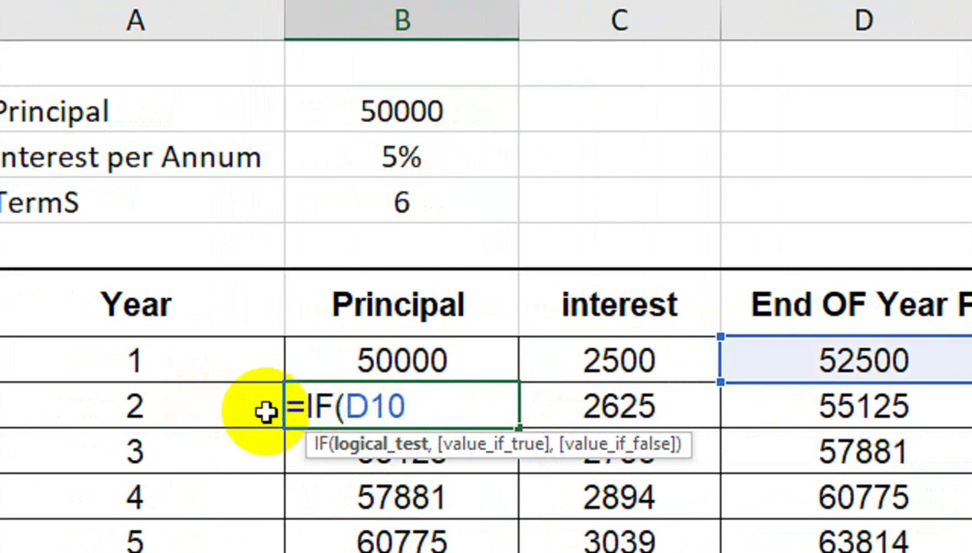
{"action": "left_click", "coordinate": [231, 406]}
{"action": "type", "text": "="}
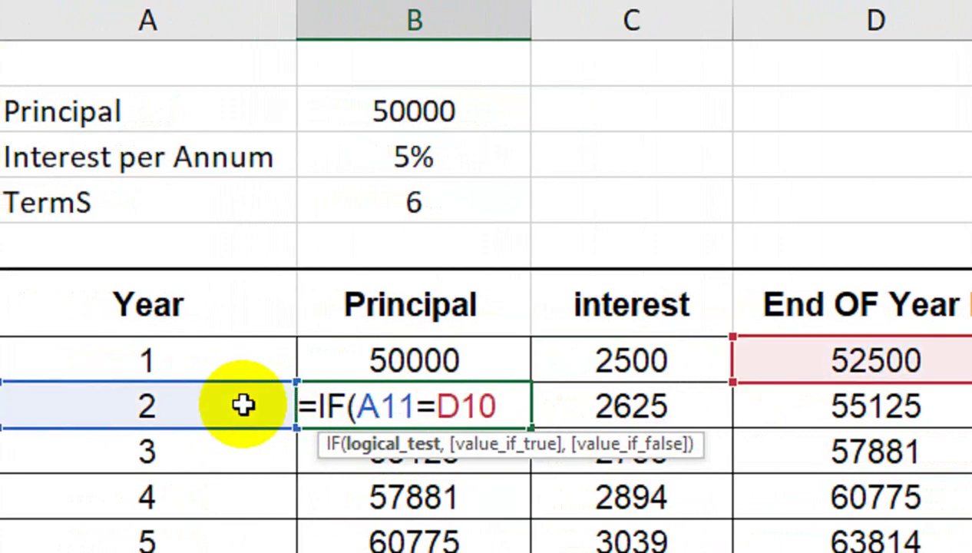
{"action": "type", "text": "\"\""}
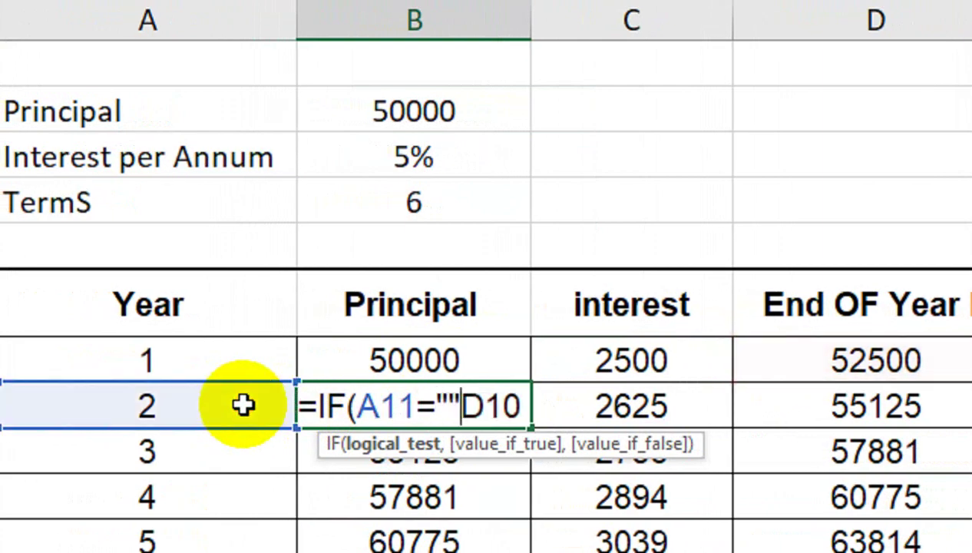
{"action": "type", "text": ",\"\""}
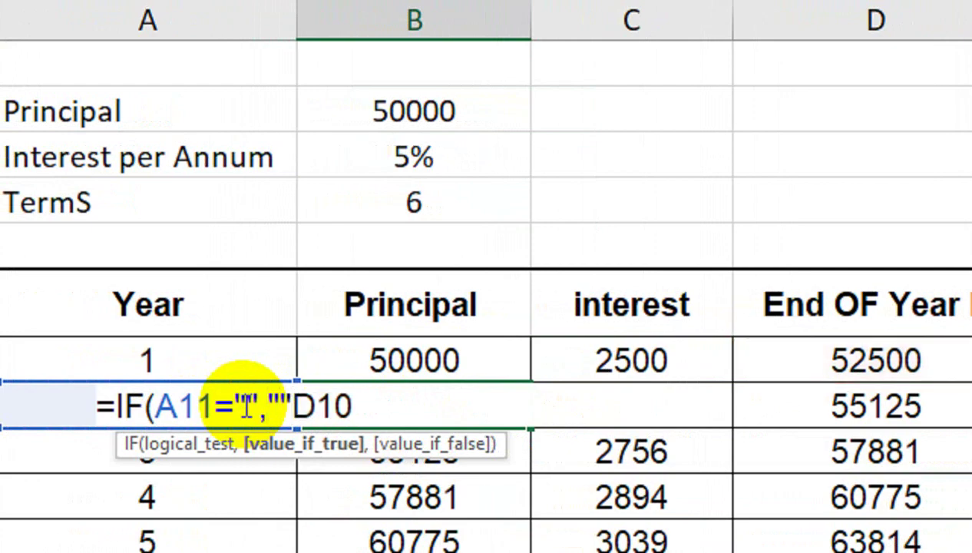
{"action": "type", "text": ","}
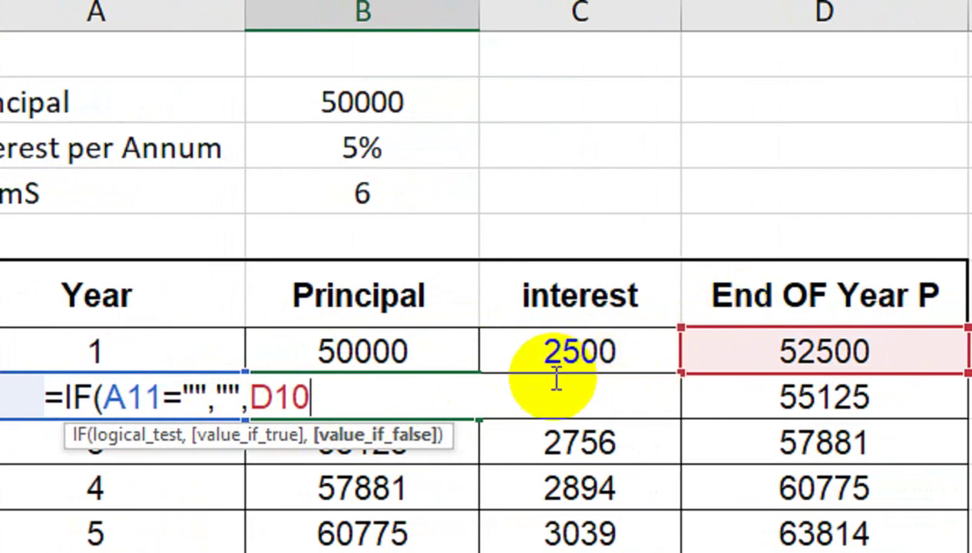
{"action": "key", "text": "Return"}
- Fill the new Principal formula from B11 down column B
{"action": "left_click", "coordinate": [461, 401]}
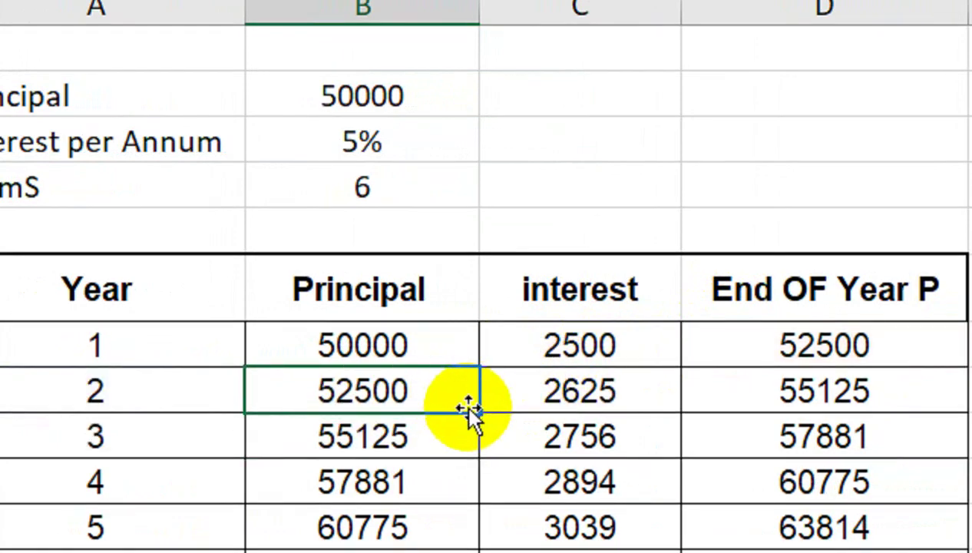
{"action": "left_click_drag", "start_coordinate": [479, 415], "coordinate": [480, 395]}
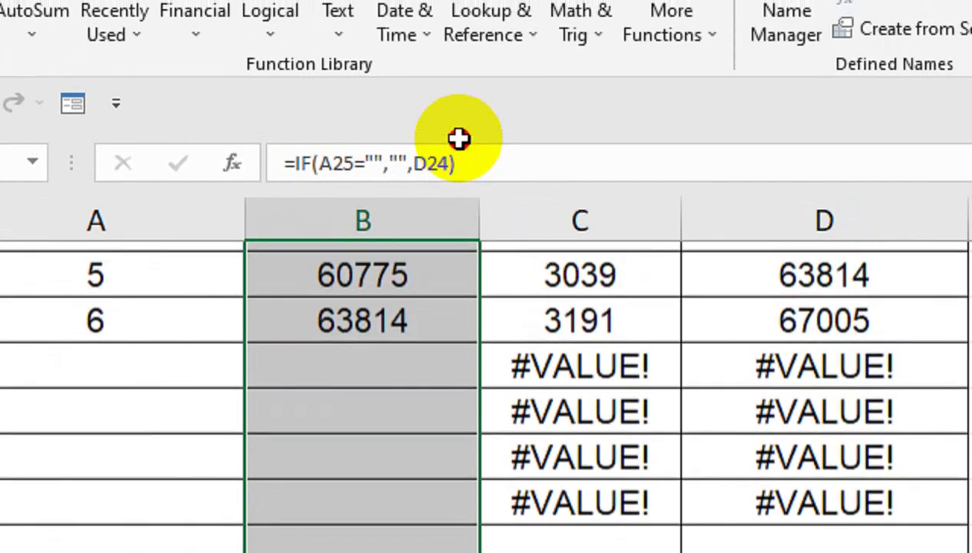
{"action": "left_click_drag", "start_coordinate": [458, 73], "coordinate": [461, 139]}
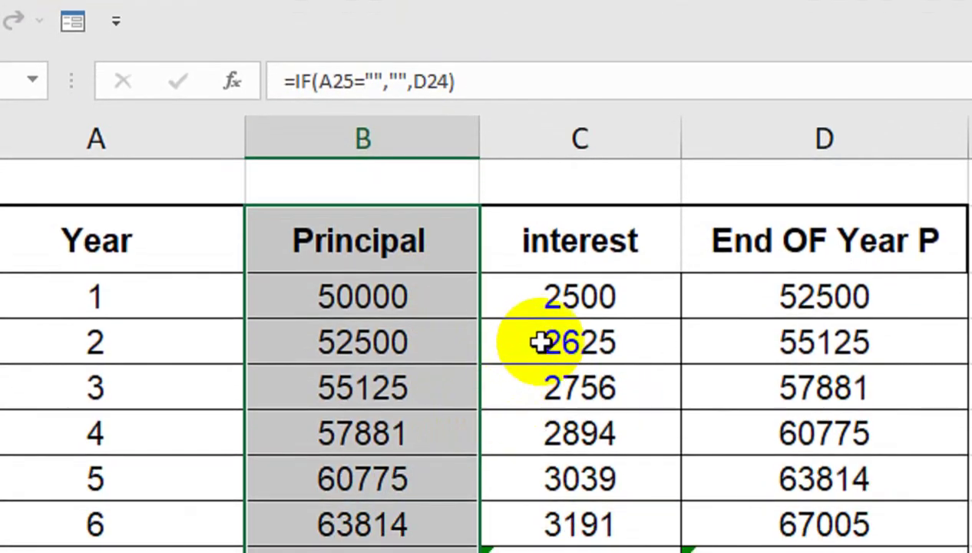
- Change C10 to =IF(A10="","",B10*$B$6) and fill it down the interest column
{"action": "left_click", "coordinate": [541, 343]}
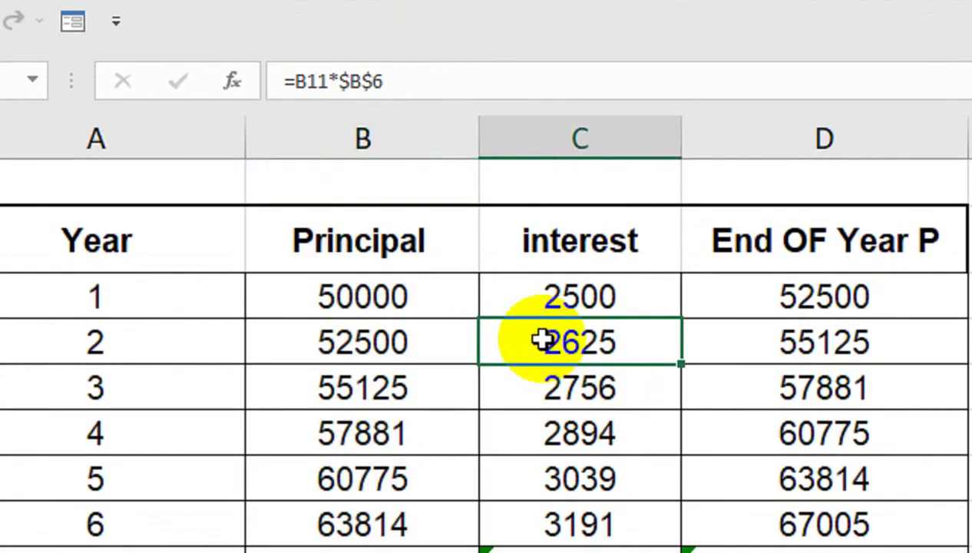
{"action": "left_click", "coordinate": [555, 300]}
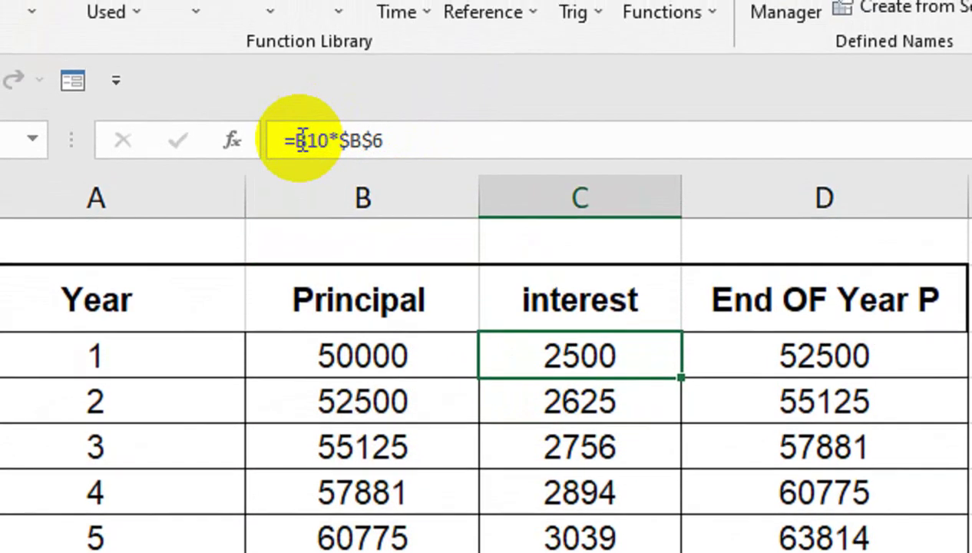
{"action": "left_click", "coordinate": [298, 140]}
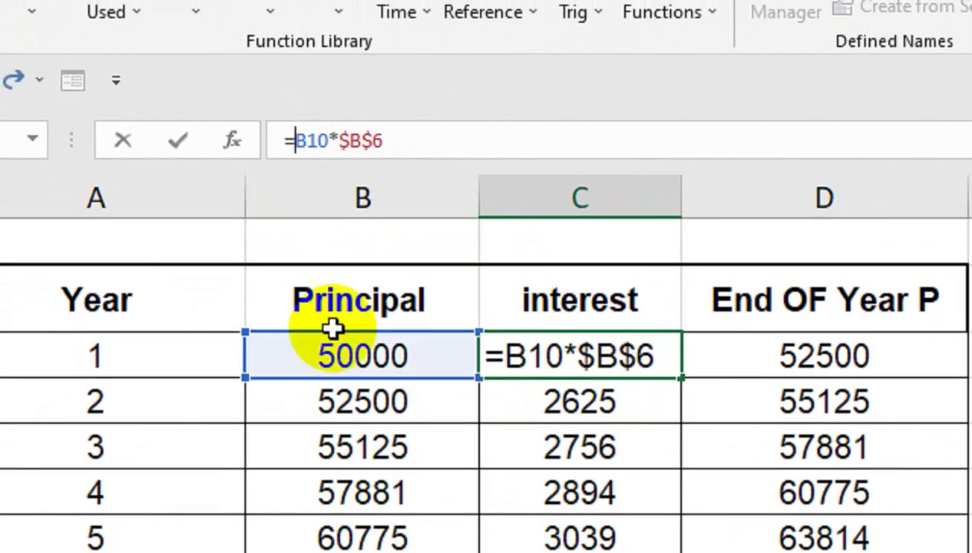
{"action": "type", "text": "if"}
{"action": "key", "text": "Down"}
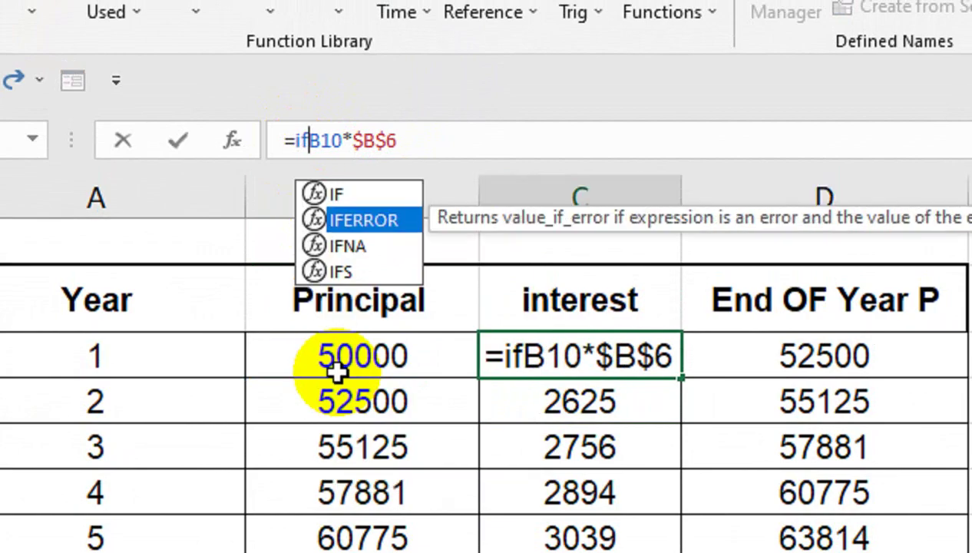
{"action": "key", "text": "Up"}
{"action": "key", "text": "Tab"}
{"action": "left_click", "coordinate": [169, 363]}
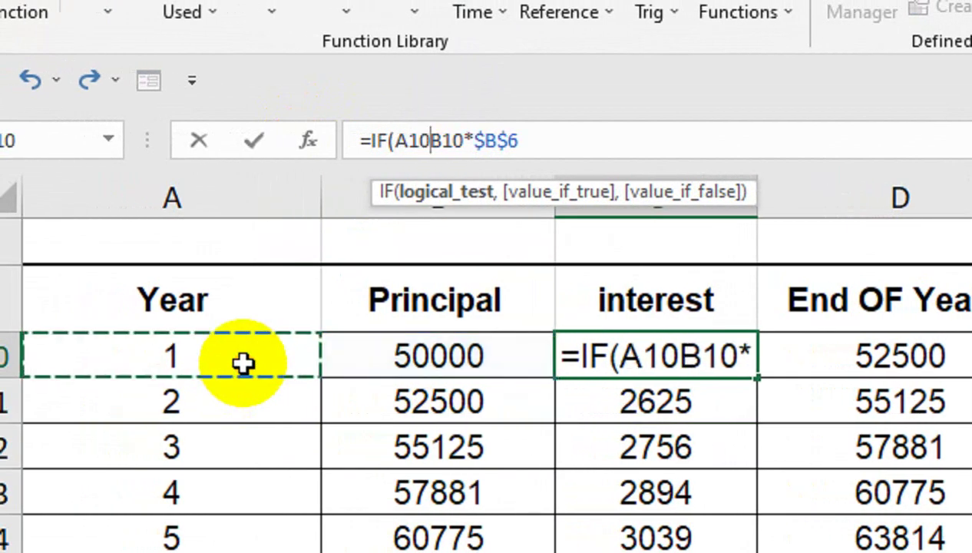
{"action": "type", "text": "=\"\",\""}
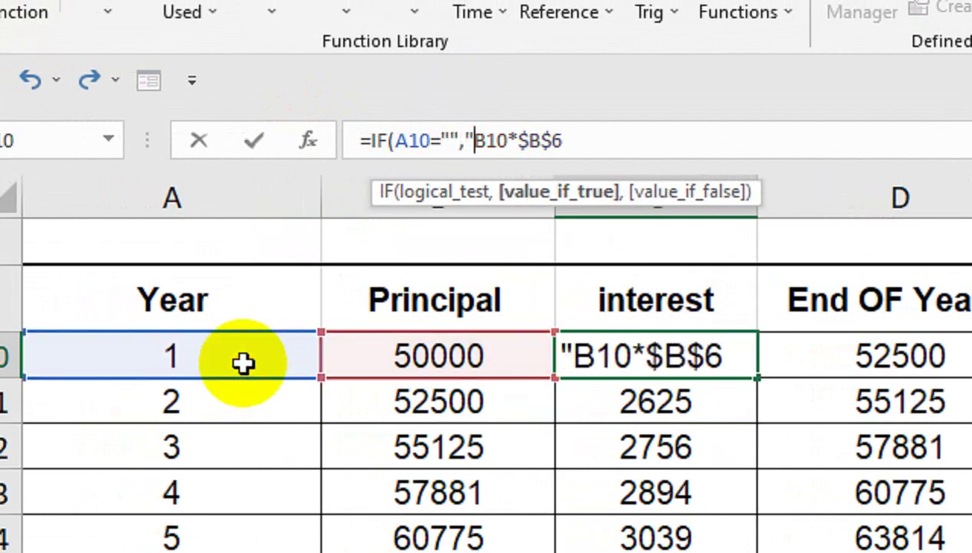
{"action": "type", "text": "\","}
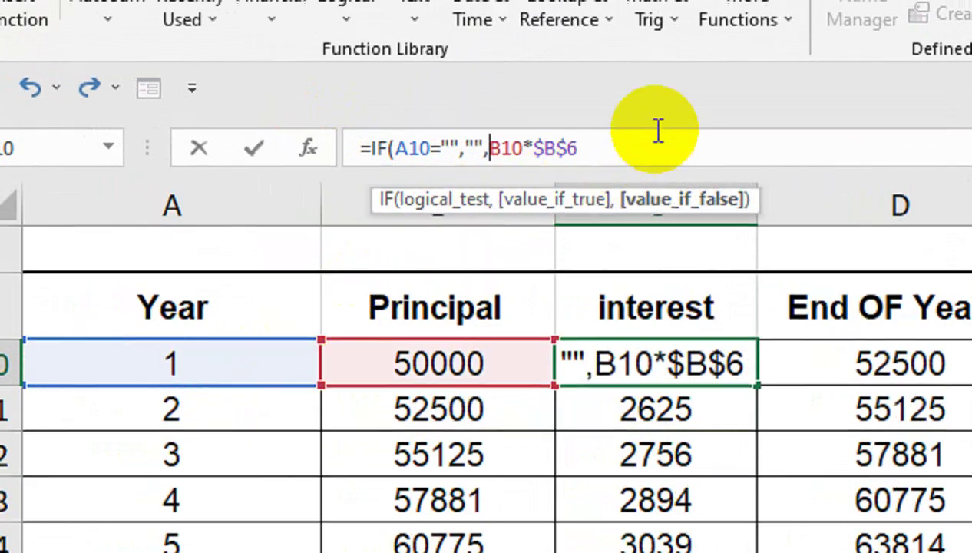
{"action": "left_click", "coordinate": [651, 131]}
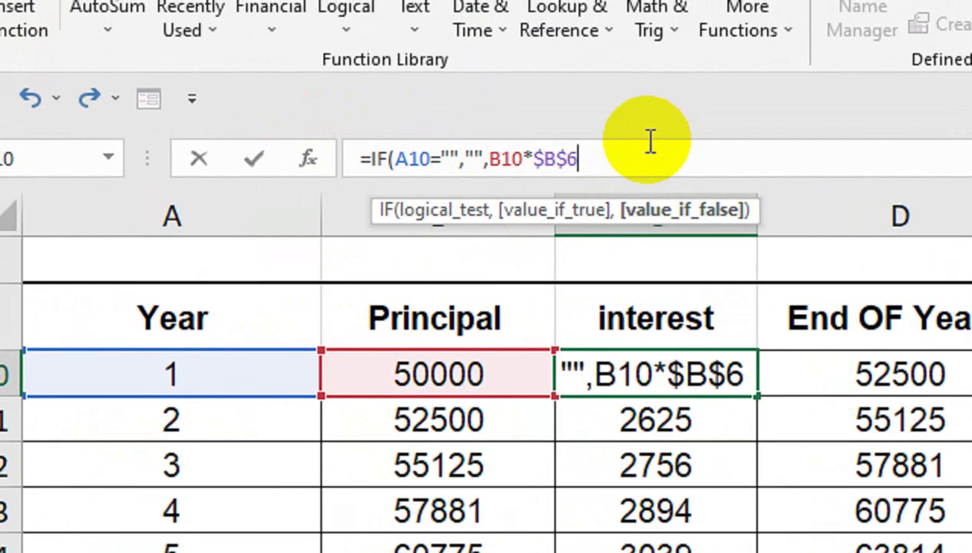
{"action": "key", "text": "Return"}
{"action": "key", "text": "Up"}
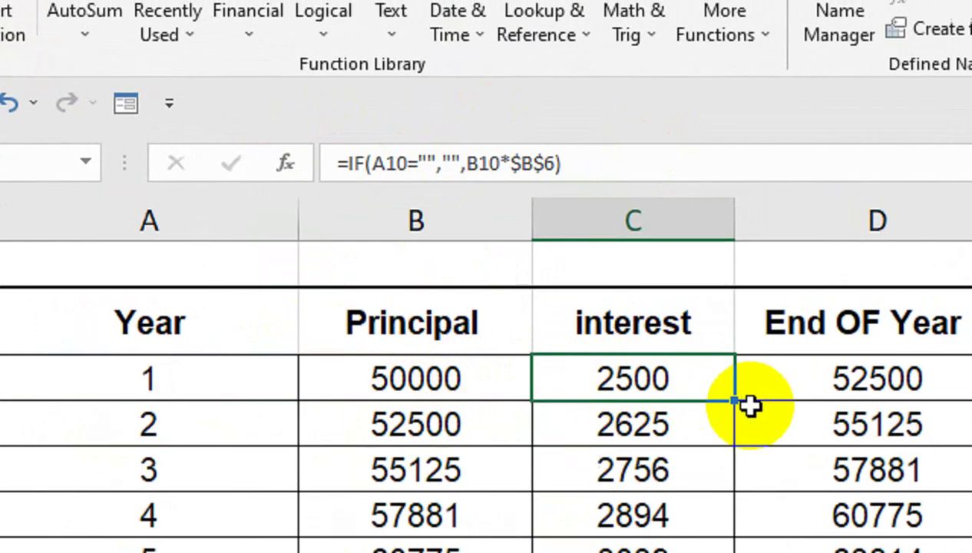
{"action": "left_click_drag", "start_coordinate": [713, 407], "coordinate": [686, 452]}
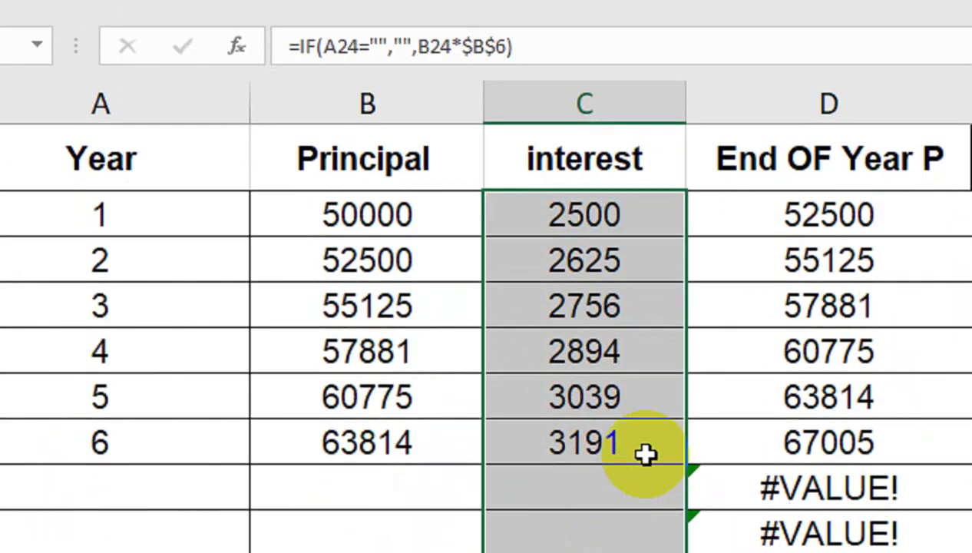
- Change the year-1 End OF Year P formula to =IF(A10="","",B10+C10)
{"action": "left_click", "coordinate": [730, 259]}
{"action": "left_click", "coordinate": [724, 212]}
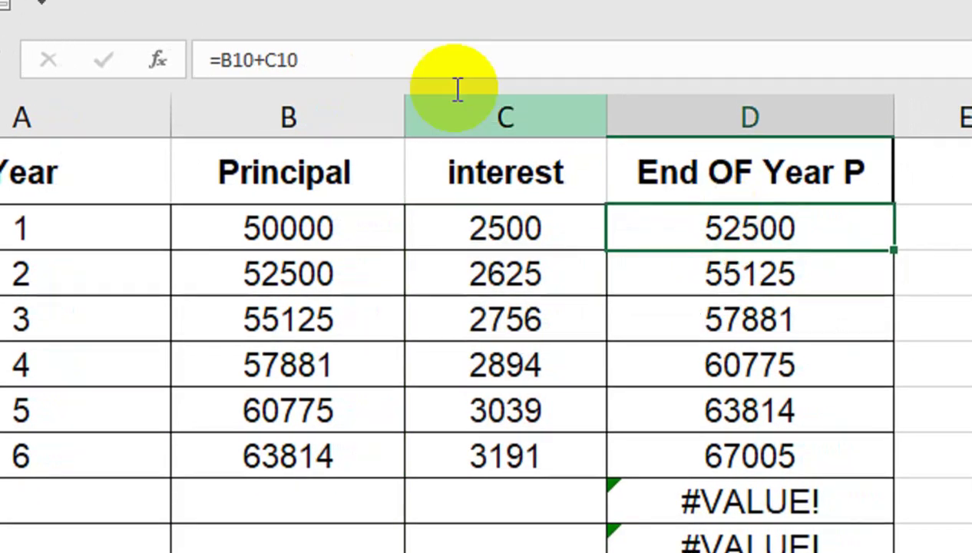
{"action": "left_click", "coordinate": [238, 149]}
{"action": "type", "text": "if"}
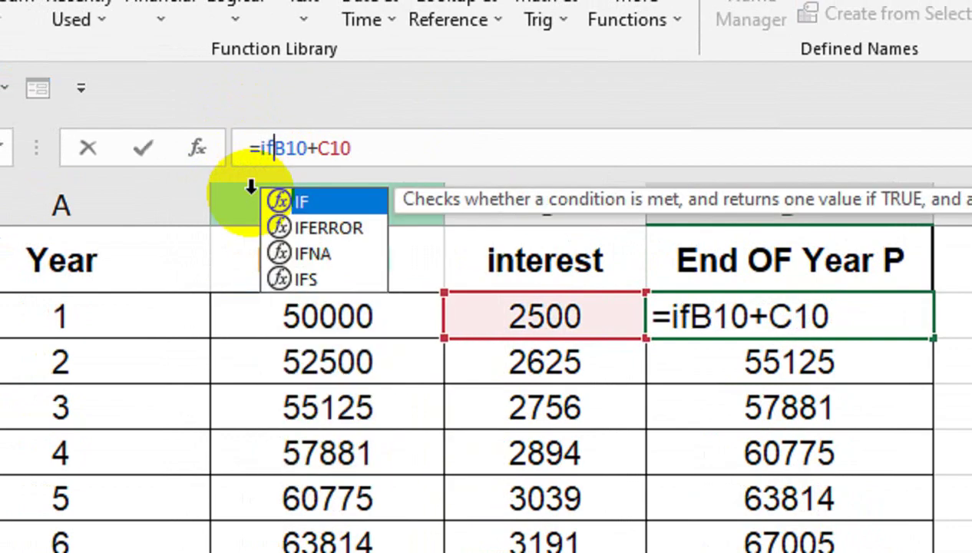
{"action": "key", "text": "Down"}
{"action": "key", "text": "Up"}
{"action": "key", "text": "Tab"}
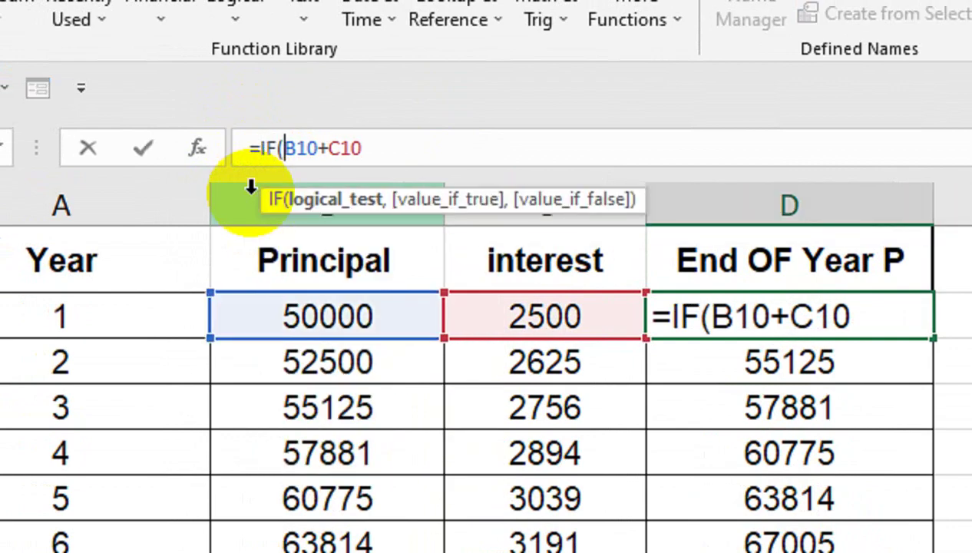
{"action": "left_click", "coordinate": [243, 329]}
{"action": "type", "text": "="}
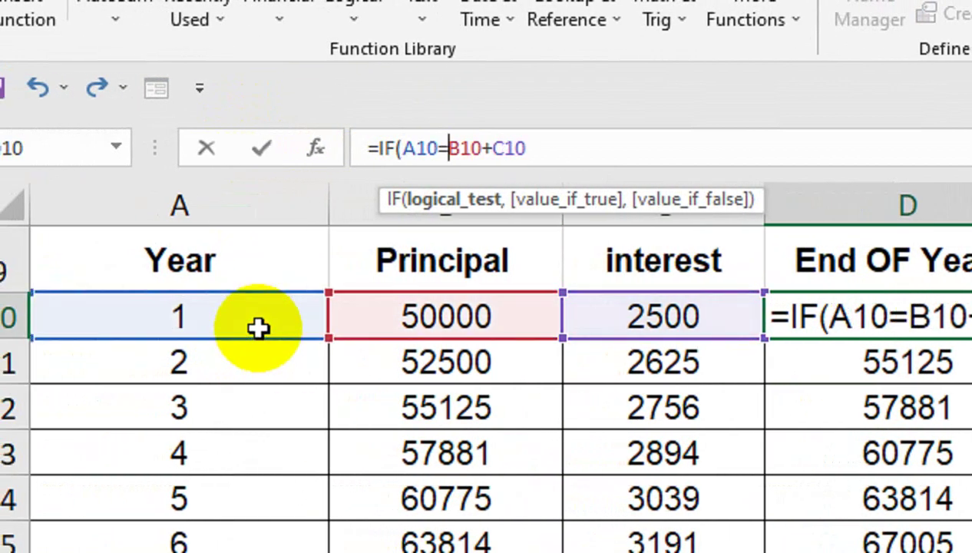
{"action": "type", "text": "\"\",\"\","}
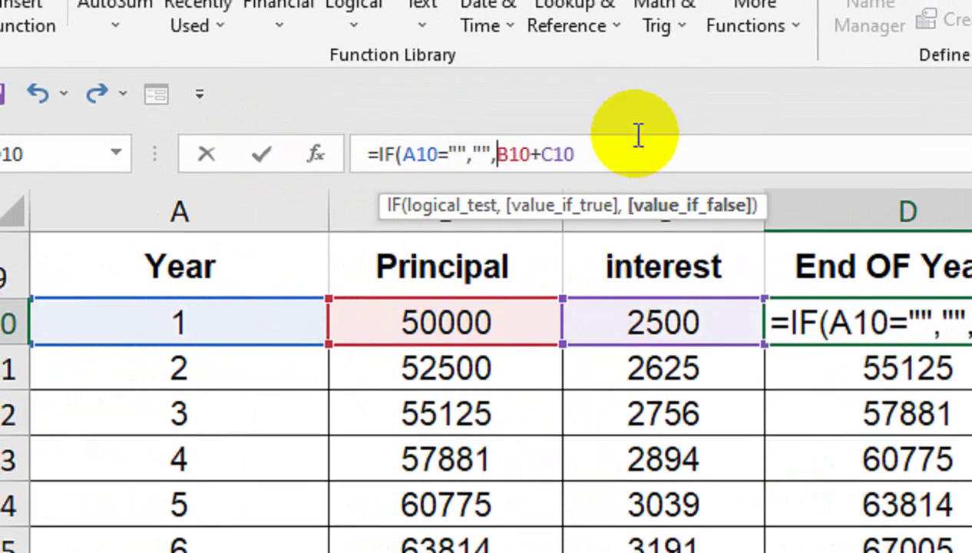
{"action": "left_click", "coordinate": [639, 140]}
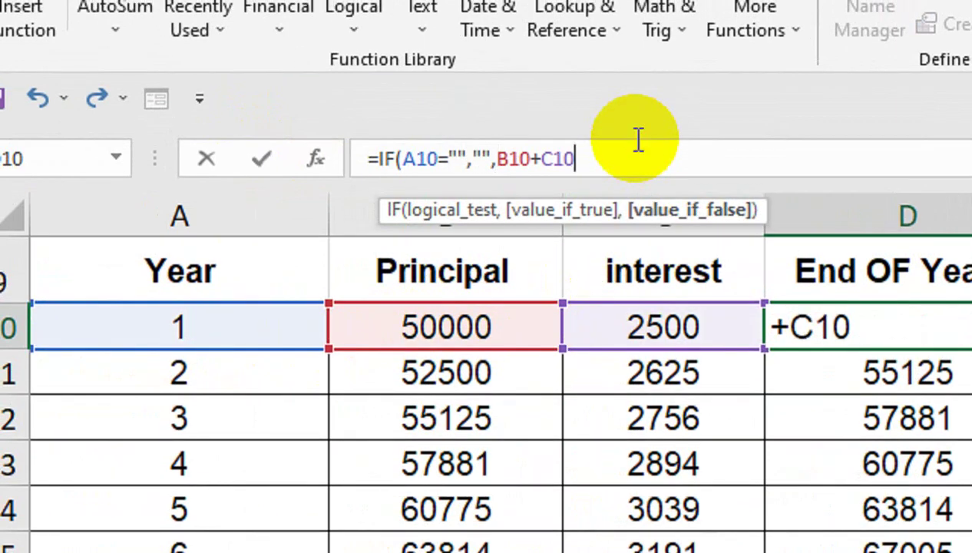
{"action": "key", "text": "Return"}
- Fill the IF formula down the End OF Year P column so rows past year 6 stay blank
{"action": "left_click", "coordinate": [722, 338]}
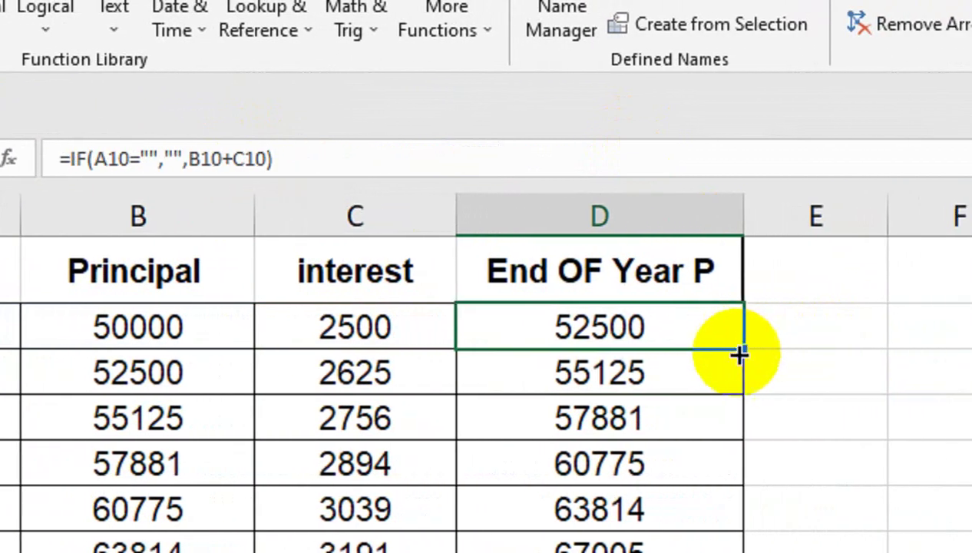
{"action": "mouse_move", "coordinate": [727, 352]}
{"action": "left_mouse_down"}
{"action": "mouse_move", "coordinate": [589, 47]}
{"action": "mouse_move", "coordinate": [469, 242]}
{"action": "left_mouse_up"}
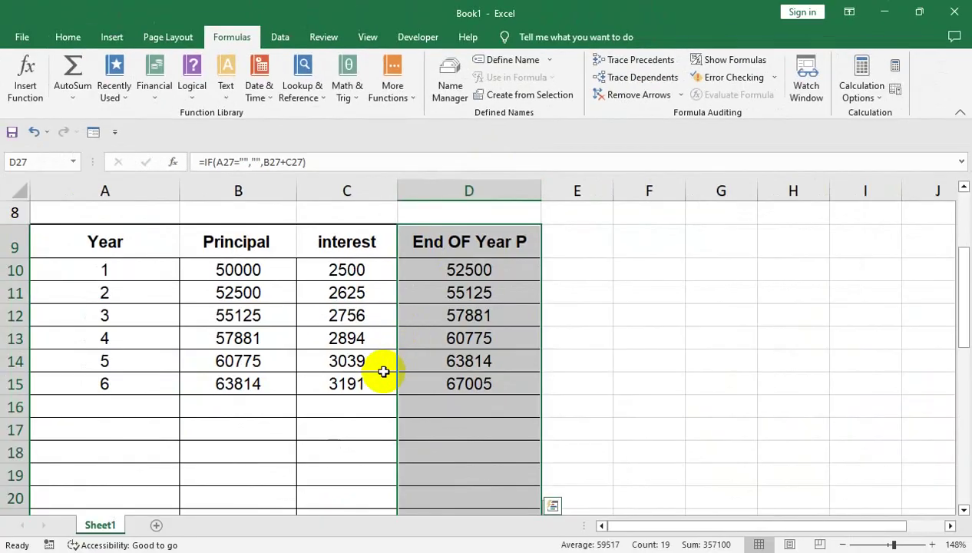
{"action": "left_click_drag", "start_coordinate": [228, 358], "coordinate": [245, 256]}
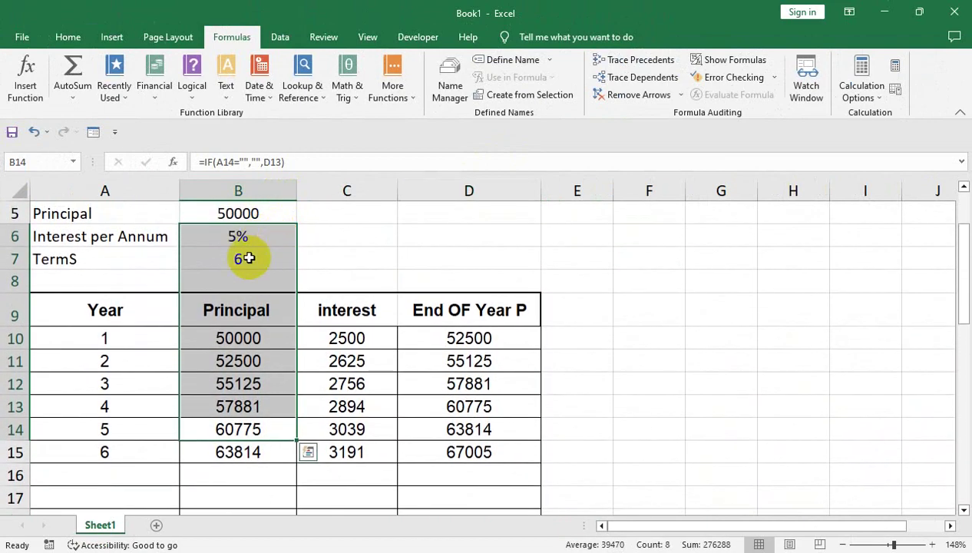
- Set TermS to 10 and check that the table extends to year 10
{"action": "left_click", "coordinate": [244, 260]}
{"action": "type", "text": "10"}
{"action": "key", "text": "Return"}
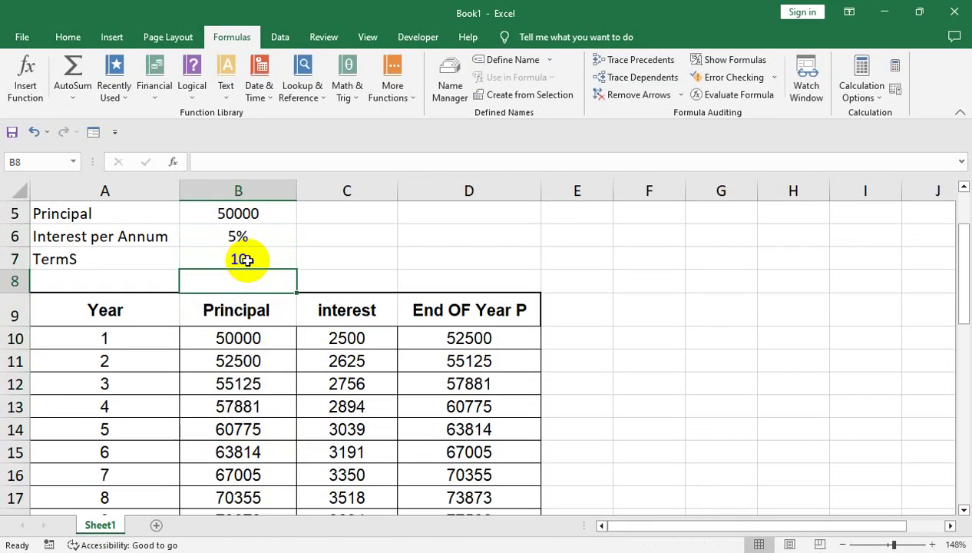
{"action": "key", "text": "Down"}
{"action": "key", "text": "Down"}
{"action": "key", "text": "Down"}
{"action": "key", "text": "Down"}
{"action": "key", "text": "Down"}
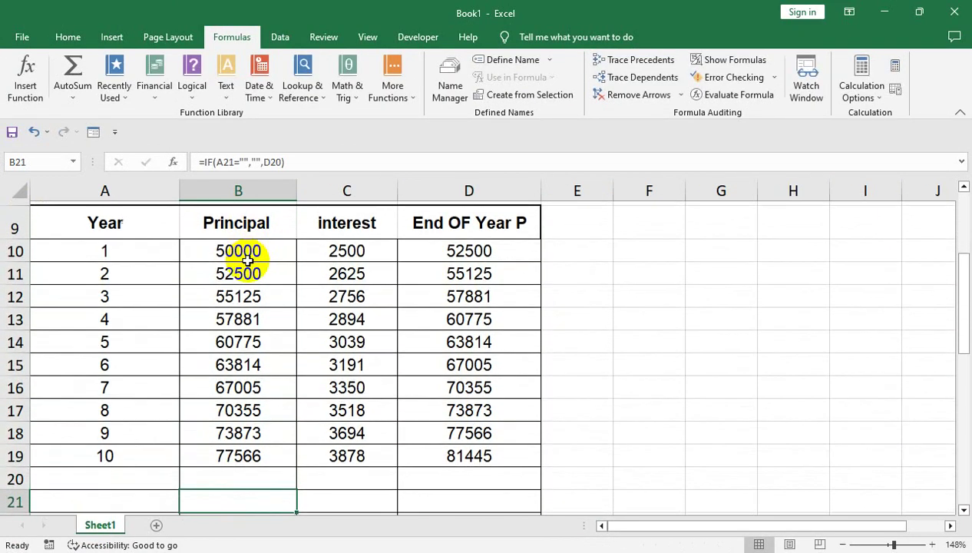
{"action": "key", "text": "Down"}
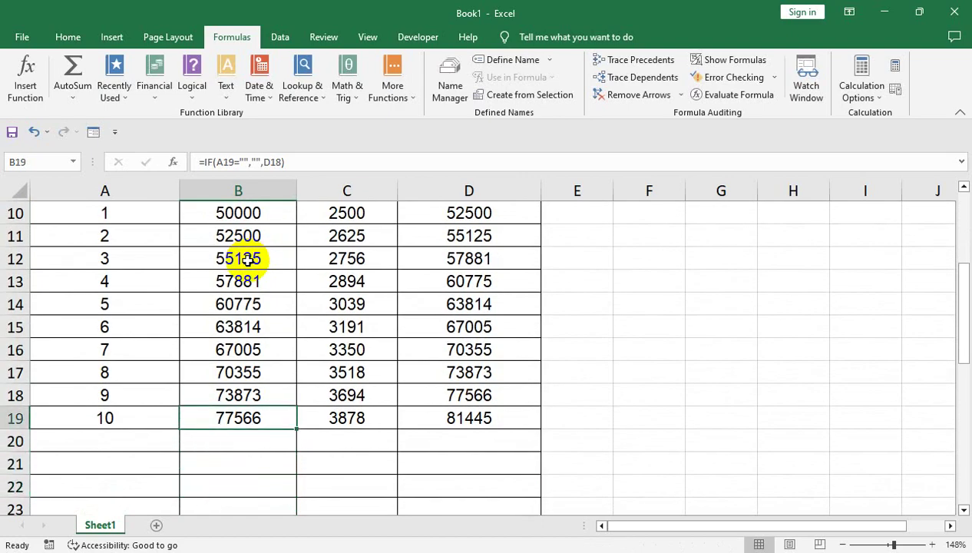
- Check the year-10 interest and end-of-year formulas, then return to the top of the sheet
{"action": "key", "text": "Right"}
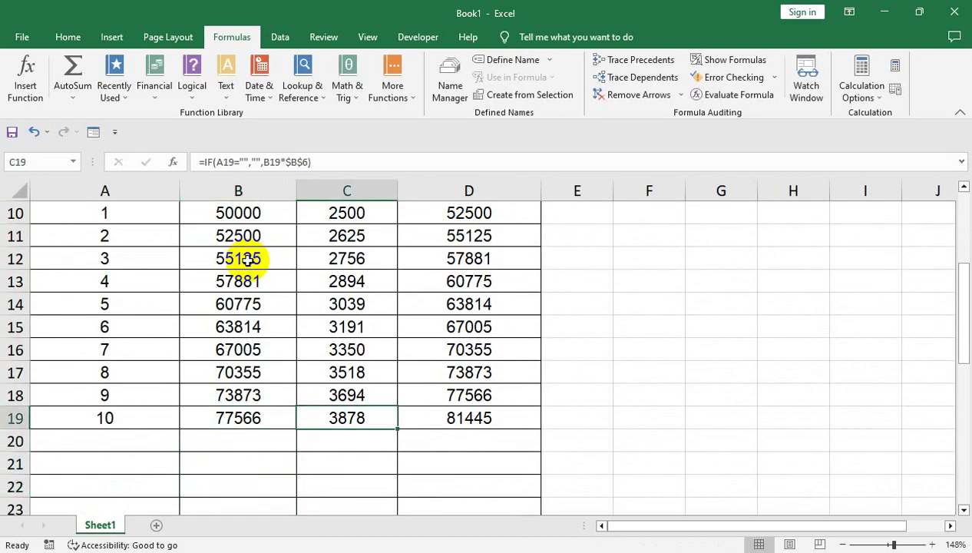
{"action": "key", "text": "Right"}
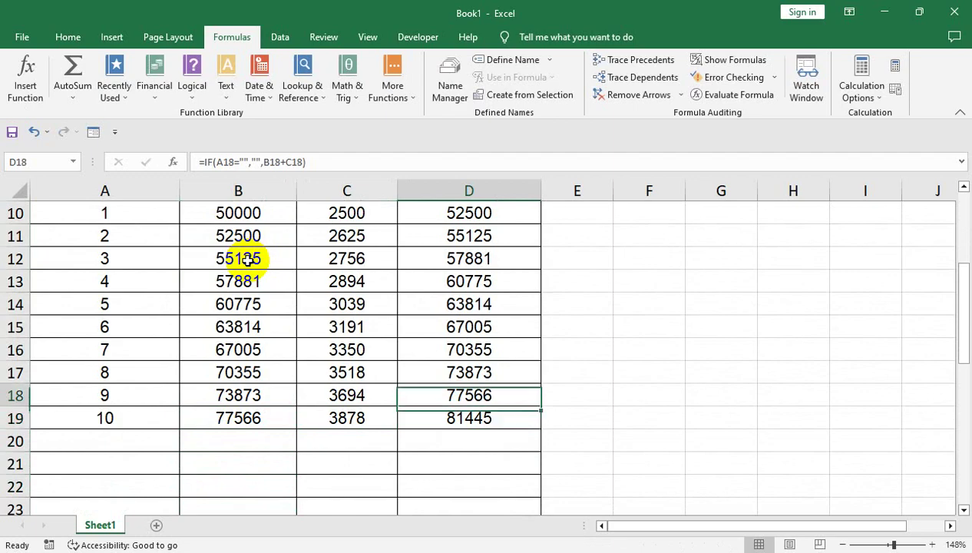
{"action": "key", "text": "Up"}
{"action": "key", "text": "Up"}
{"action": "key", "text": "Up"}
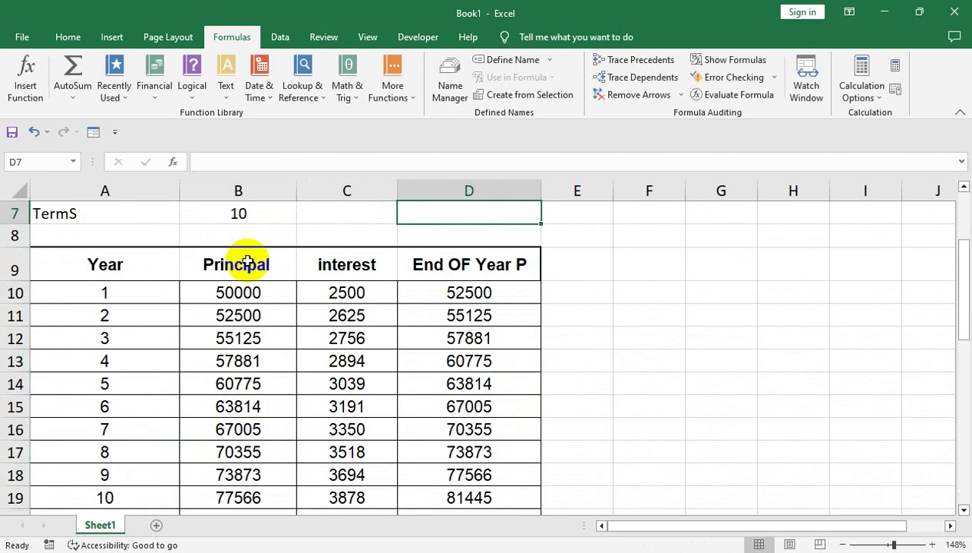
{"action": "key", "text": "Up"}
{"action": "key", "text": "Up"}
{"action": "key", "text": "Up"}
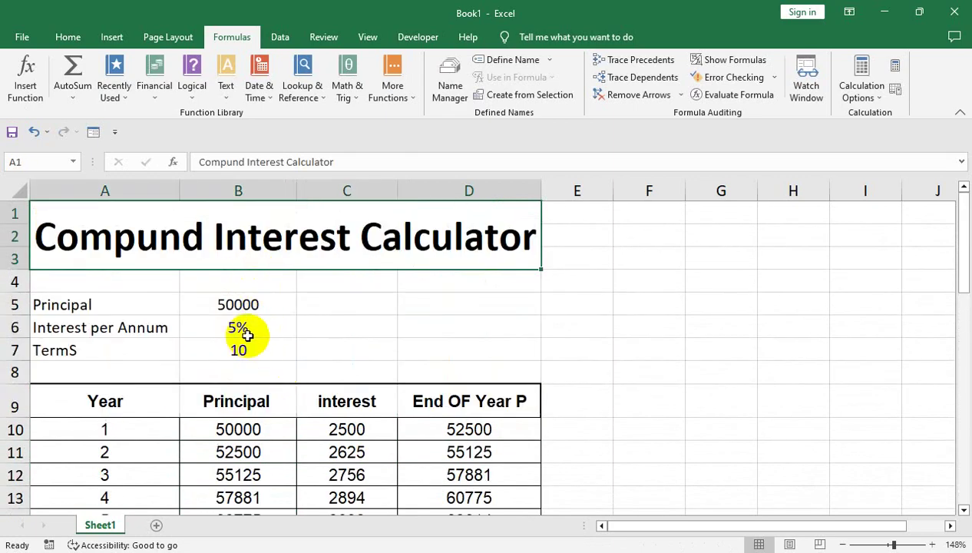
- Set the interest rate to 3% and the principal to 1000
{"action": "left_click", "coordinate": [245, 329]}
{"action": "type", "text": "3"}
{"action": "key", "text": "Return"}
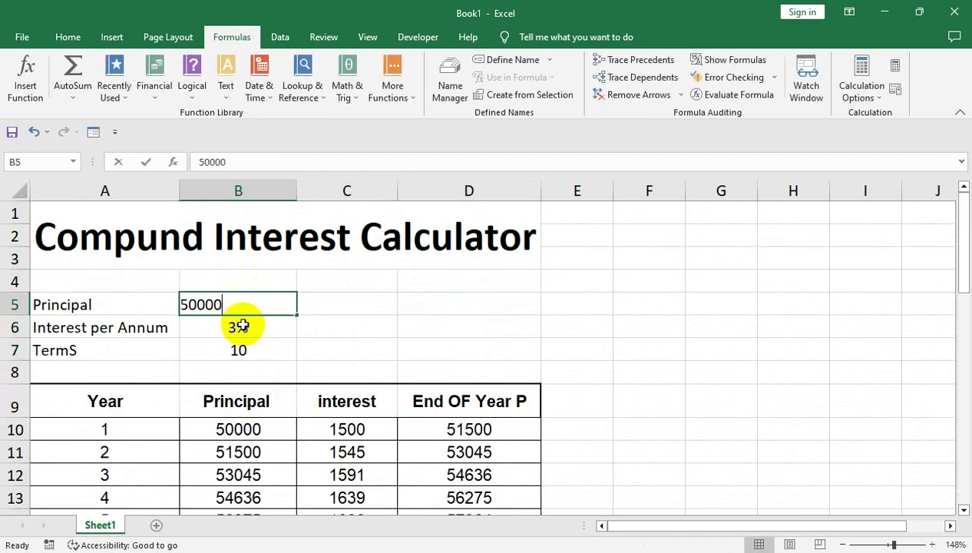
{"action": "type", "text": "1000"}
{"action": "key", "text": "Return"}
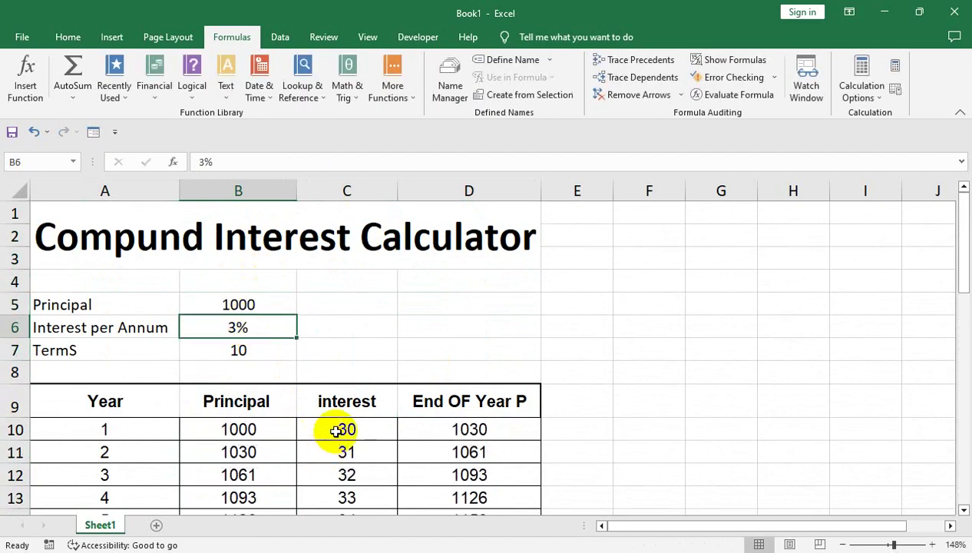
- Set TermS to 5 so the year table shrinks to five rows
{"action": "mouse_move", "coordinate": [341, 430]}
{"action": "left_mouse_down"}
{"action": "mouse_move", "coordinate": [342, 530]}
{"action": "mouse_move", "coordinate": [364, 148]}
{"action": "left_mouse_up"}
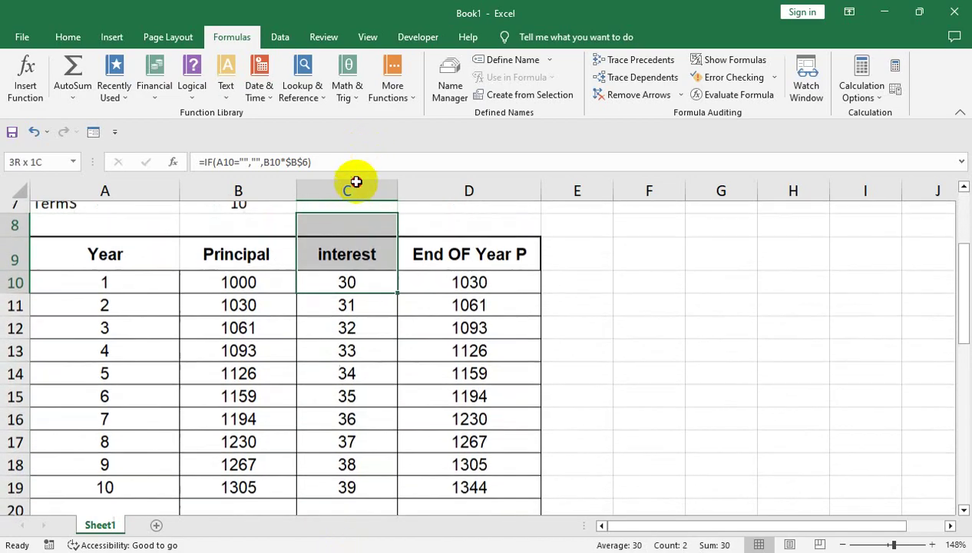
{"action": "left_click_drag", "start_coordinate": [364, 149], "coordinate": [347, 195]}
{"action": "left_click", "coordinate": [244, 283]}
{"action": "type", "text": "5"}
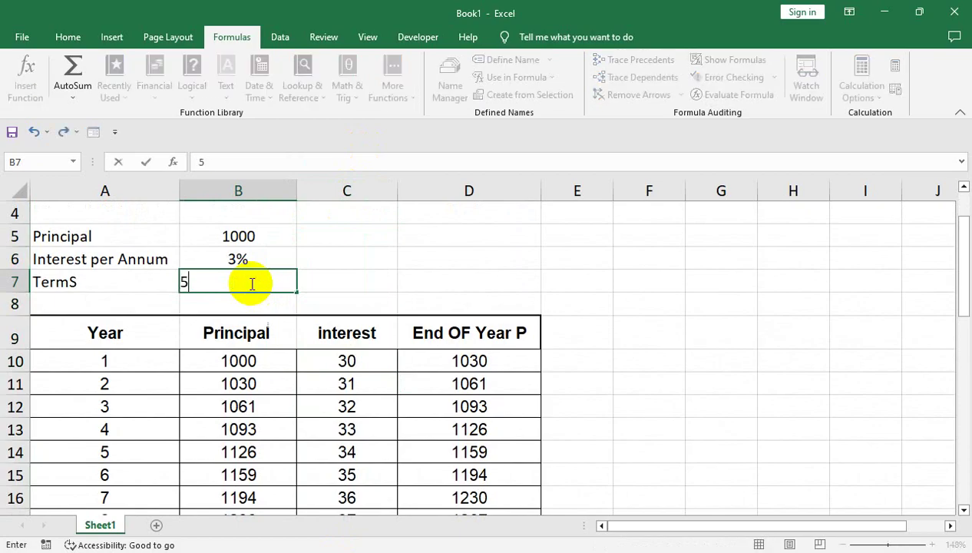
{"action": "key", "text": "Return"}
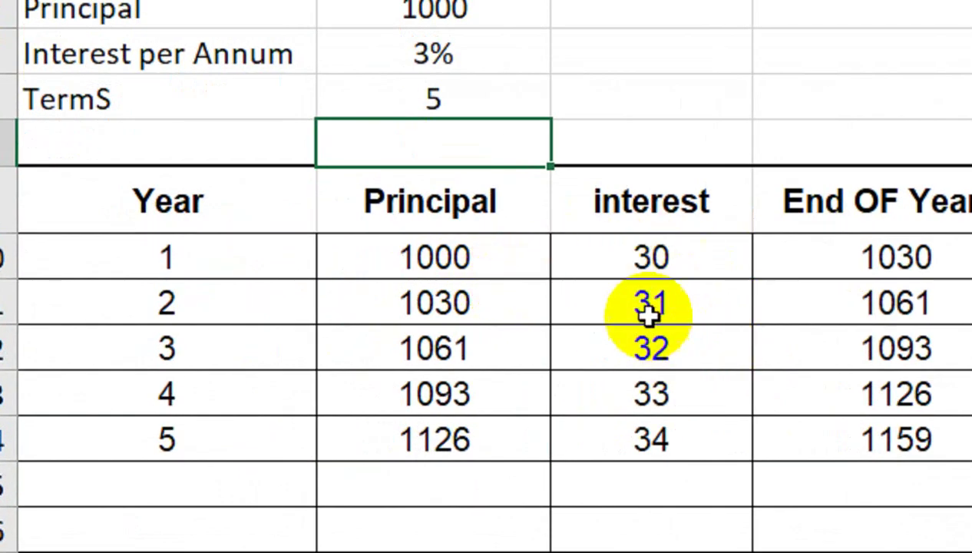
- Change the principal to 10000, then to 100000, and inspect the recalculated interest
{"action": "left_click", "coordinate": [466, 16]}
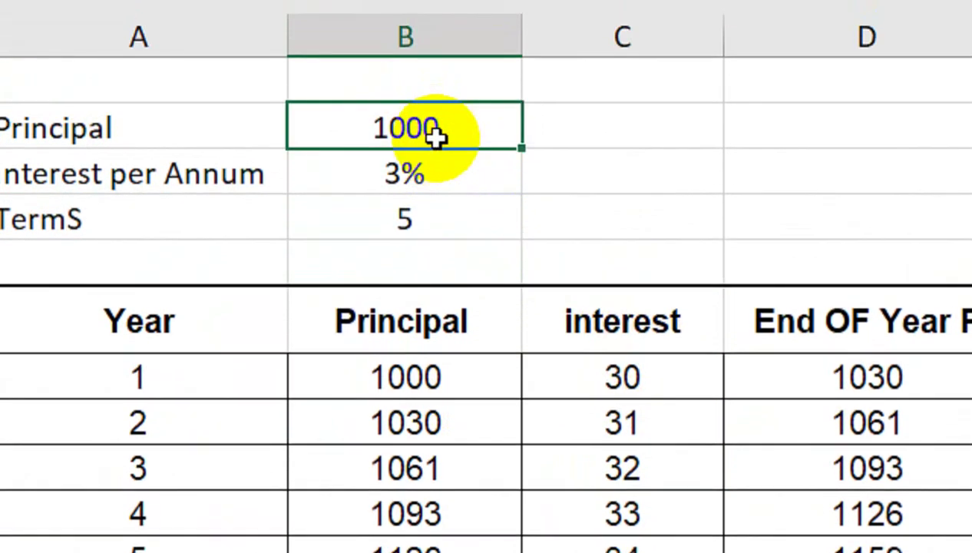
{"action": "type", "text": "1000"}
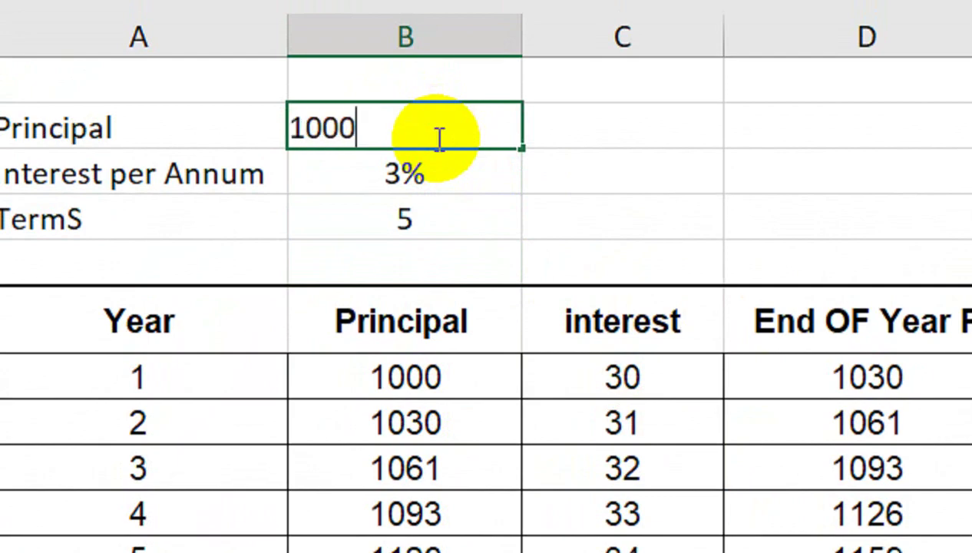
{"action": "type", "text": "0"}
{"action": "key", "text": "Return"}
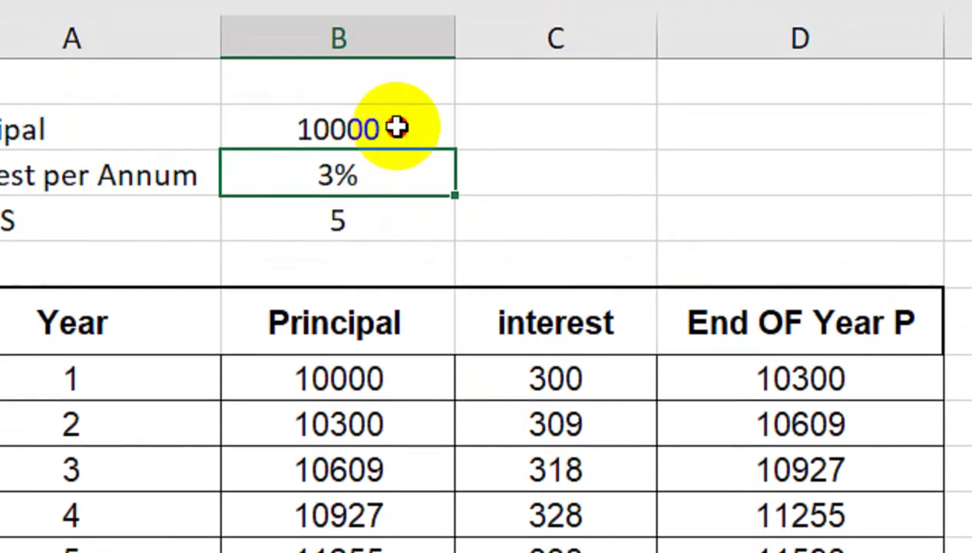
{"action": "double_click", "coordinate": [397, 128]}
{"action": "type", "text": "00000"}
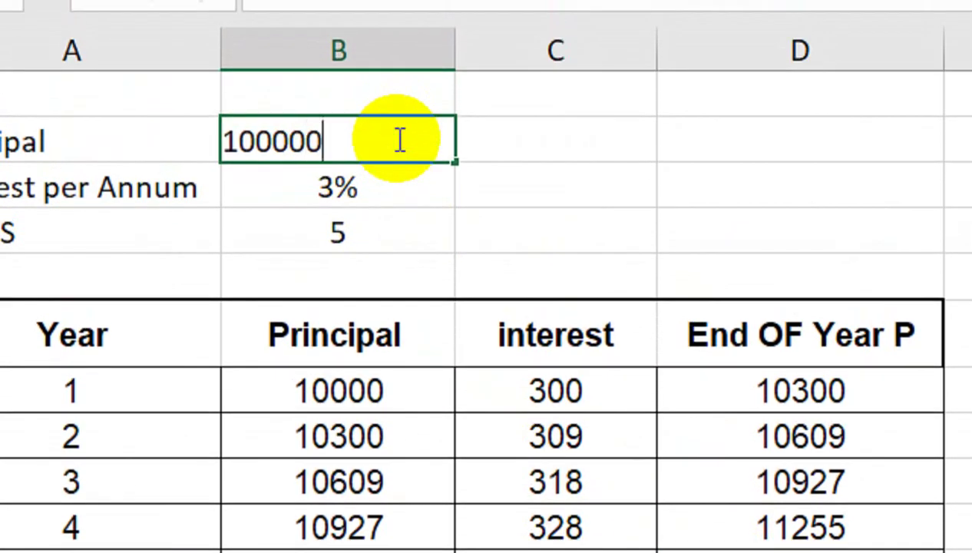
{"action": "key", "text": "Return"}
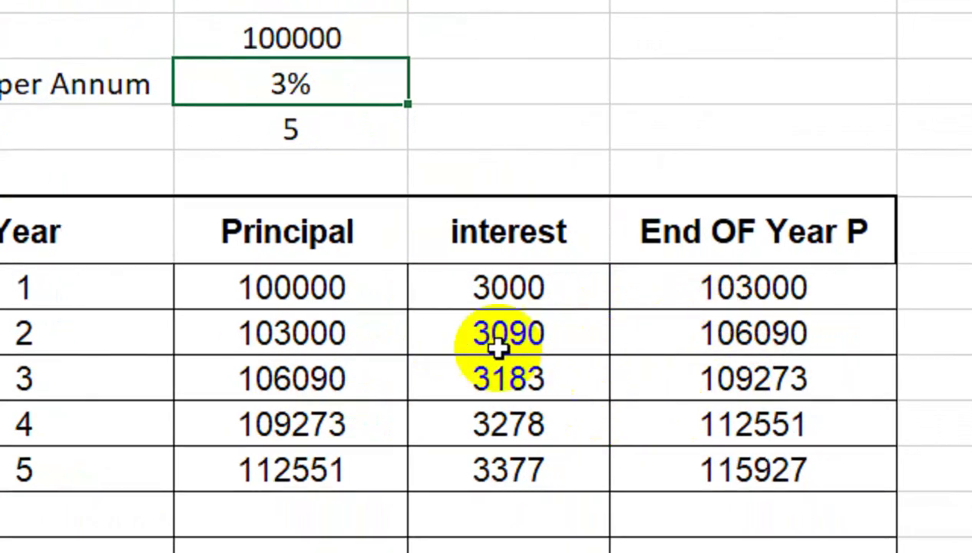
{"action": "left_click", "coordinate": [465, 332]}
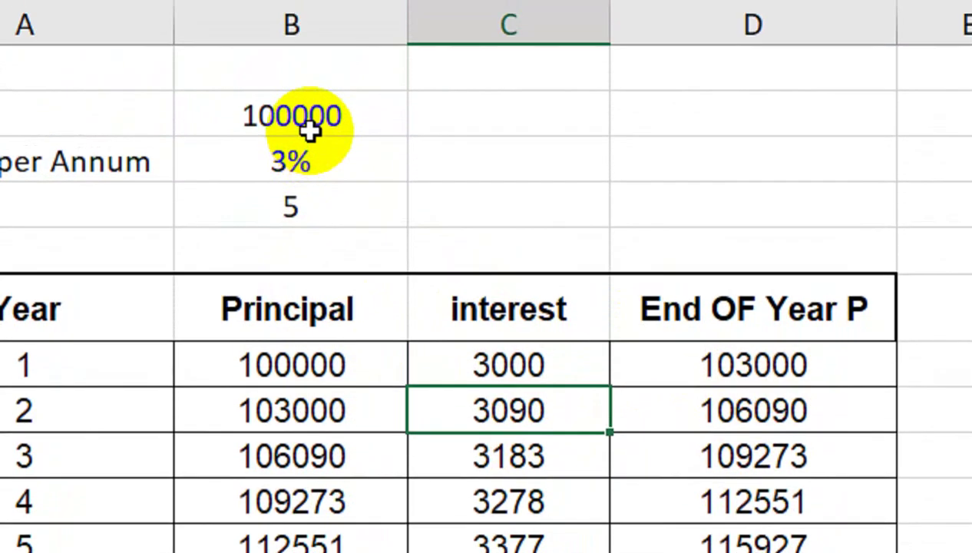
- Enter a principal of 23000 and a 5% interest rate
{"action": "left_click", "coordinate": [314, 136]}
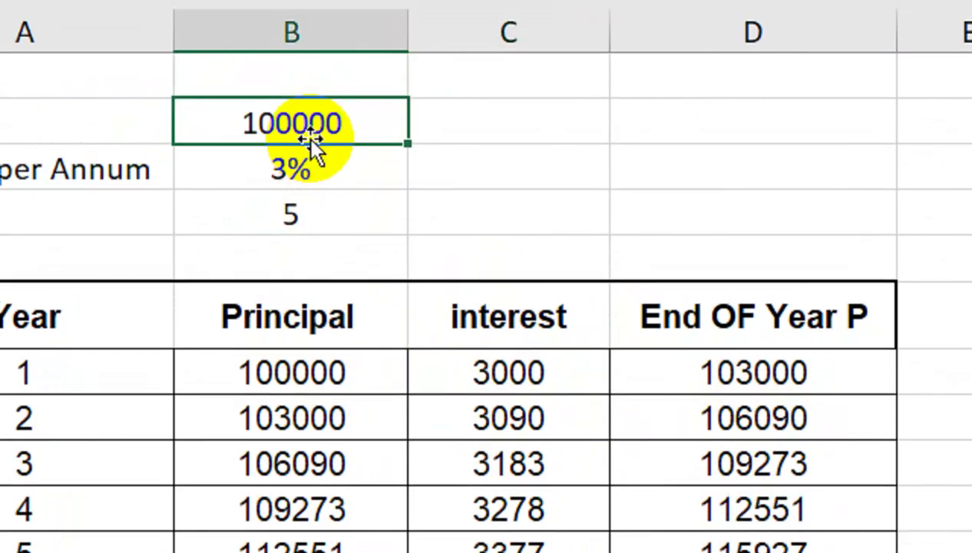
{"action": "type", "text": "23000"}
{"action": "key", "text": "Return"}
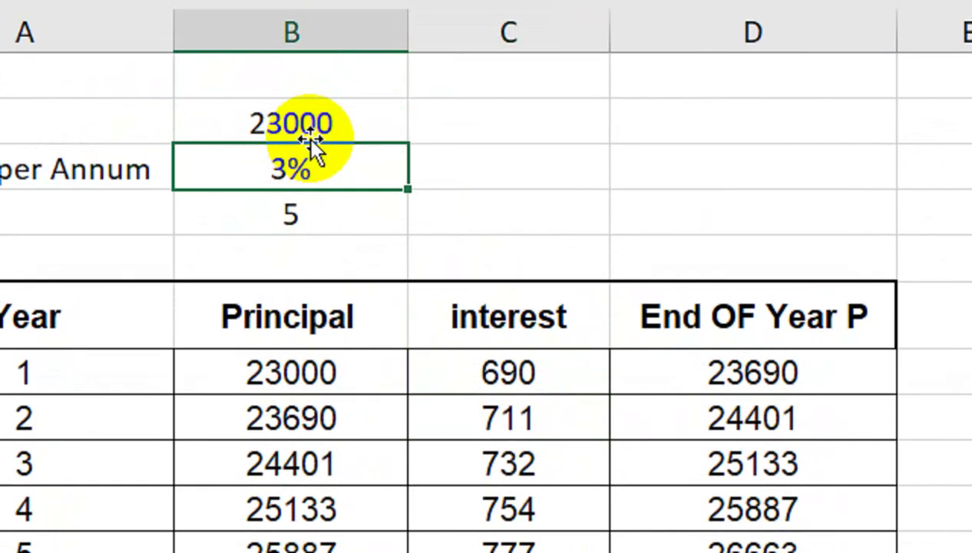
{"action": "type", "text": "5"}
{"action": "key", "text": "Return"}
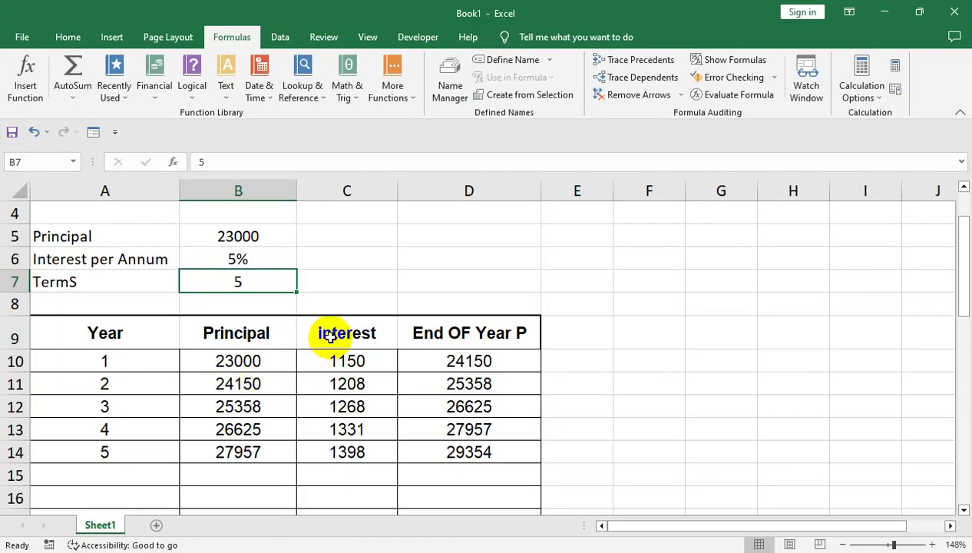
{"action": "left_click_drag", "start_coordinate": [347, 296], "coordinate": [358, 180]}
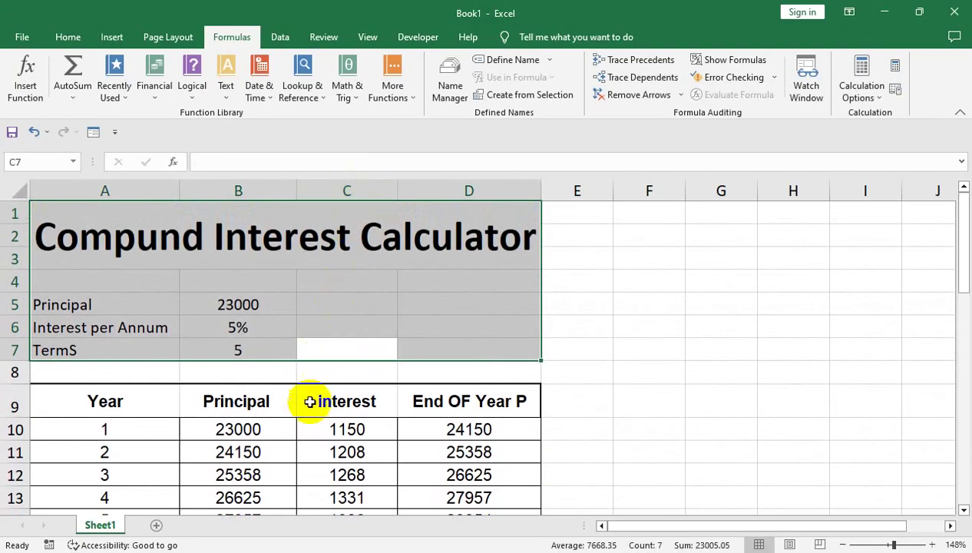
- Select a cell in the interest column of the five-year table
{"action": "left_click", "coordinate": [305, 433]}
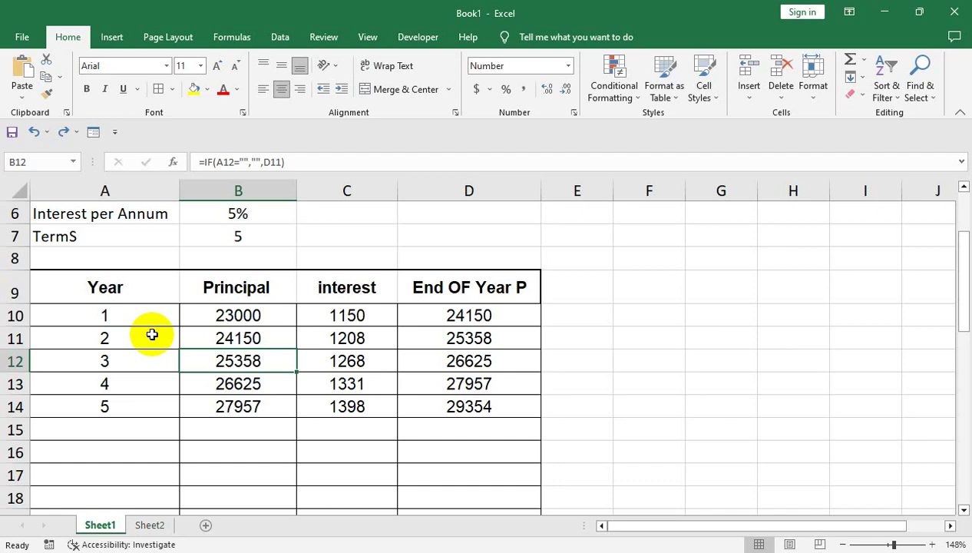
{"action": "left_click_drag", "start_coordinate": [165, 315], "coordinate": [206, 236]}
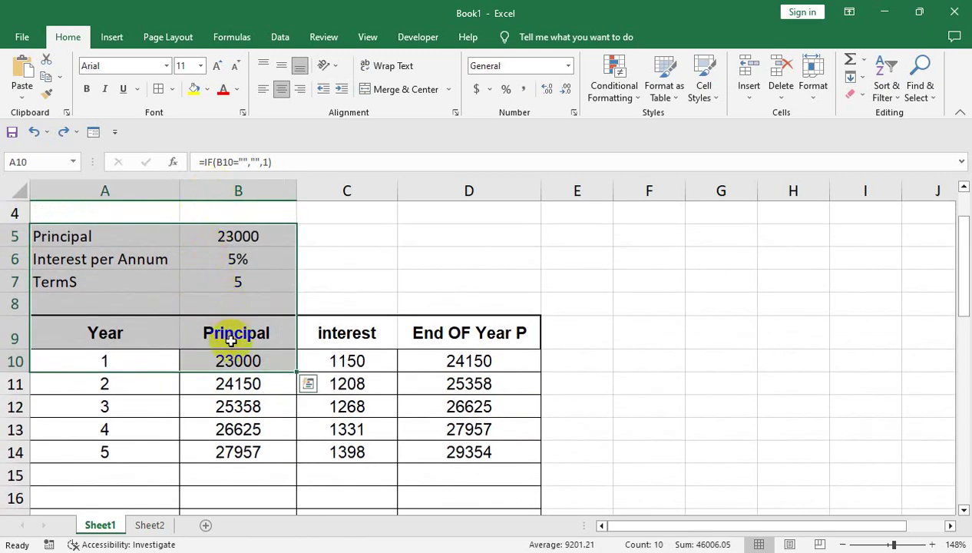
{"action": "left_click", "coordinate": [242, 284]}
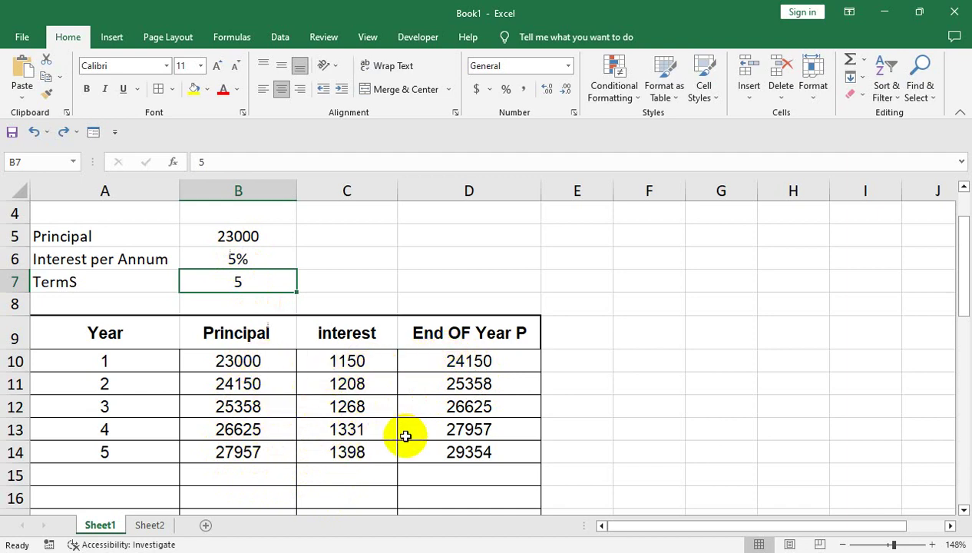
{"action": "left_click", "coordinate": [649, 429]}
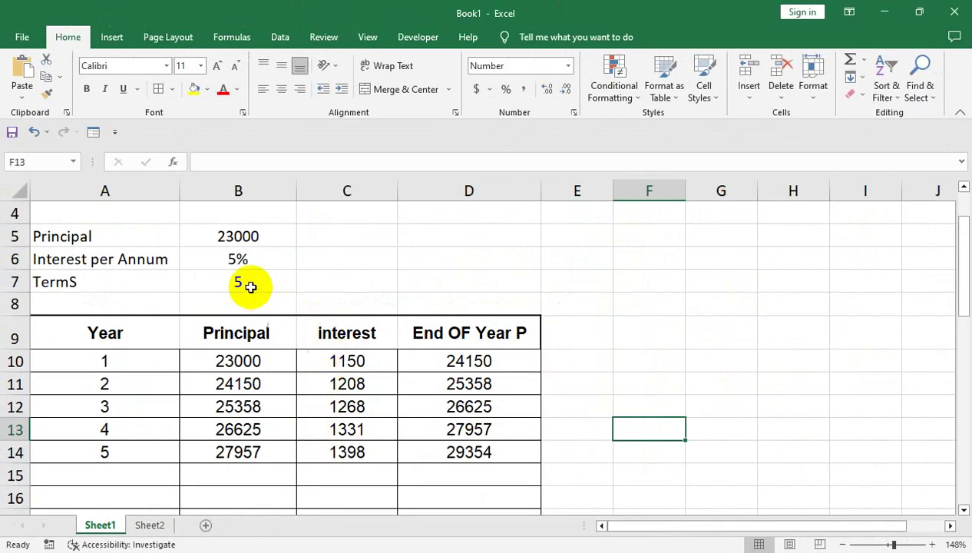
- Select the title and input area, then the Year values in column A
{"action": "left_click_drag", "start_coordinate": [371, 261], "coordinate": [374, 202]}
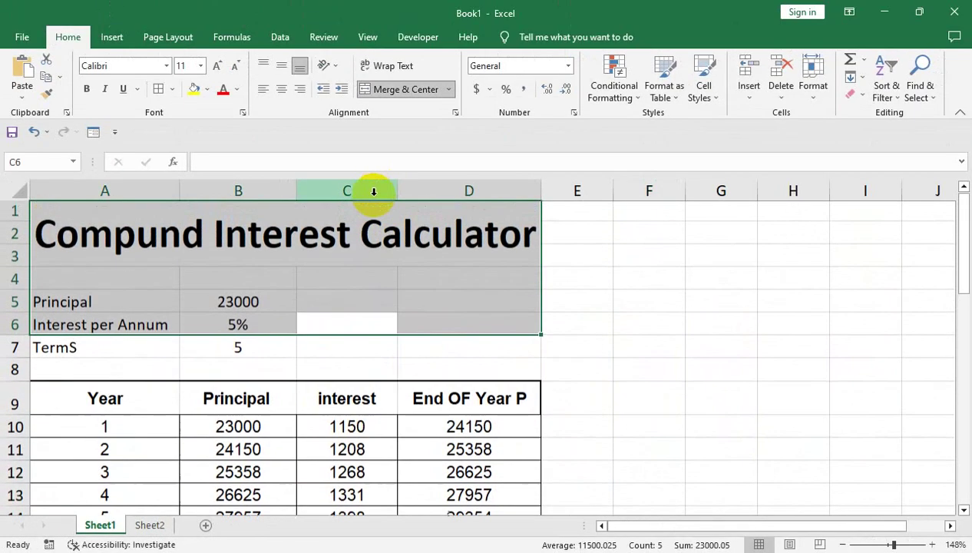
{"action": "left_click", "coordinate": [249, 366]}
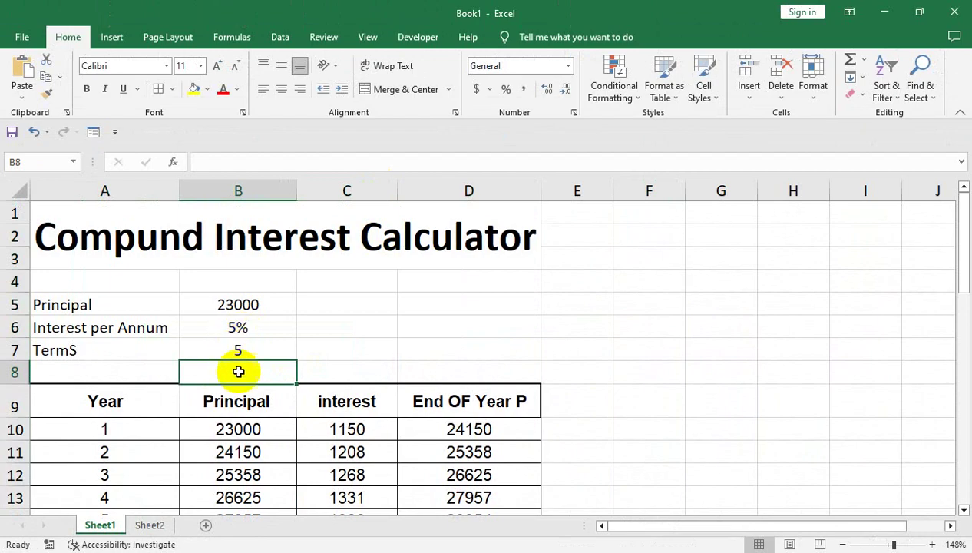
{"action": "left_click_drag", "start_coordinate": [162, 430], "coordinate": [147, 469]}
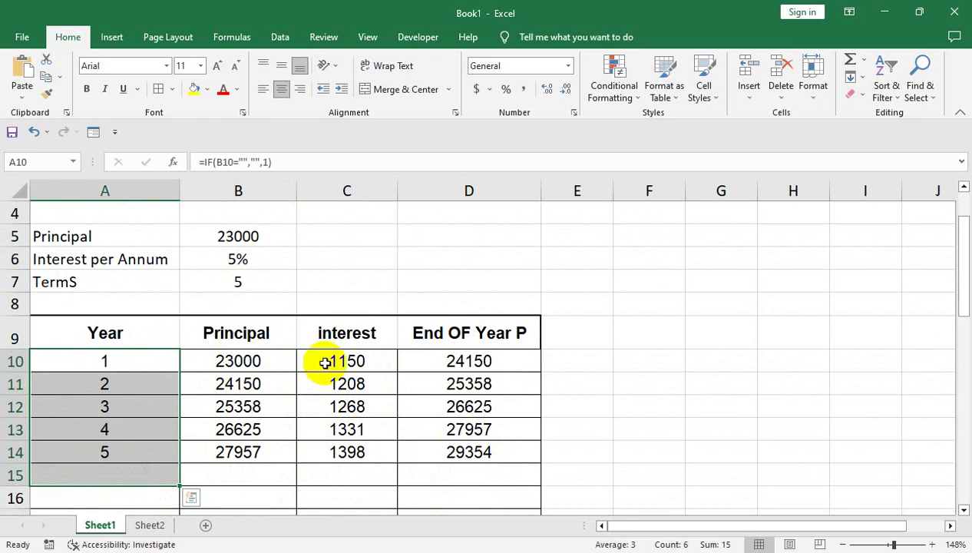
- Set TermS to 10 so the table extends to ten years ending at 37465
{"action": "left_click", "coordinate": [256, 282]}
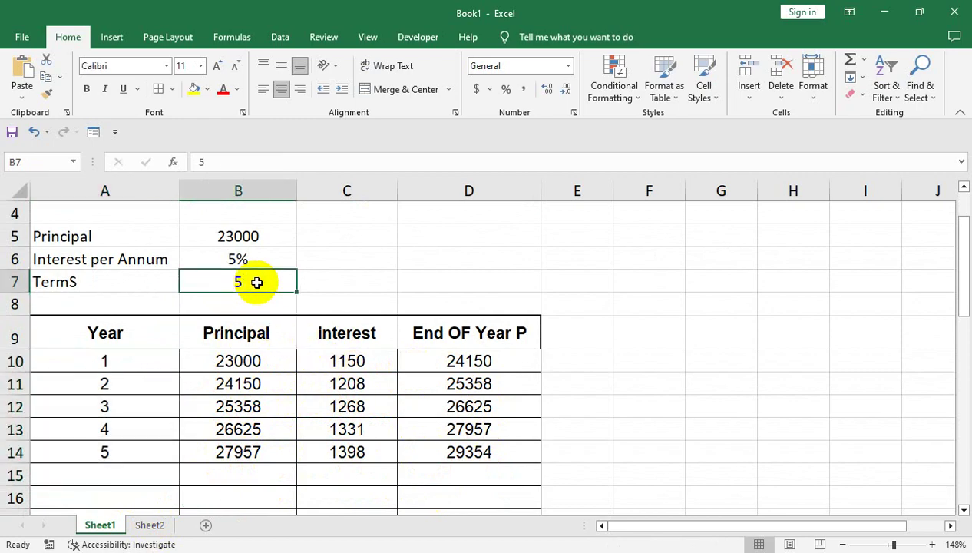
{"action": "type", "text": "10"}
{"action": "key", "text": "Return"}
{"action": "mouse_move", "coordinate": [243, 403]}
{"action": "left_mouse_down"}
{"action": "mouse_move", "coordinate": [252, 527]}
{"action": "mouse_move", "coordinate": [238, 475]}
{"action": "left_mouse_up"}
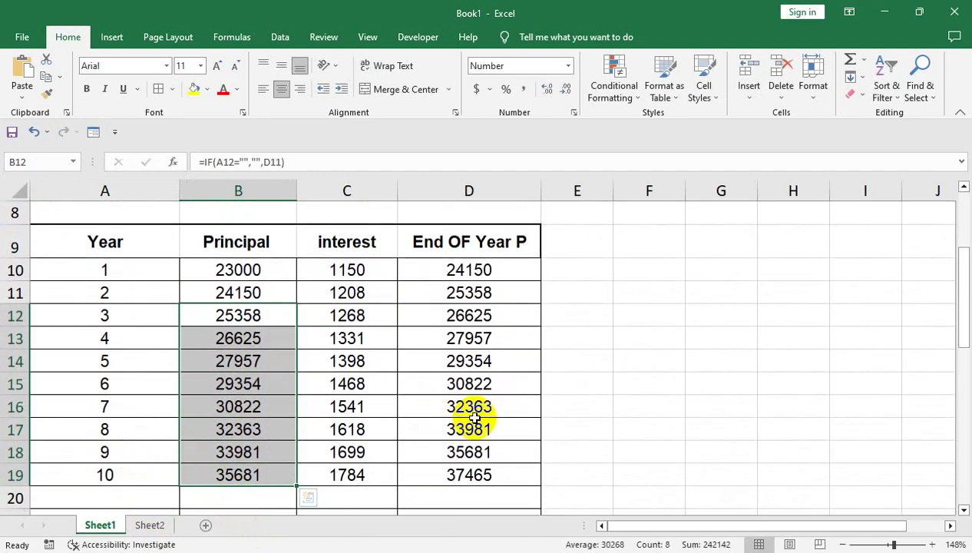
{"action": "left_click", "coordinate": [167, 501]}
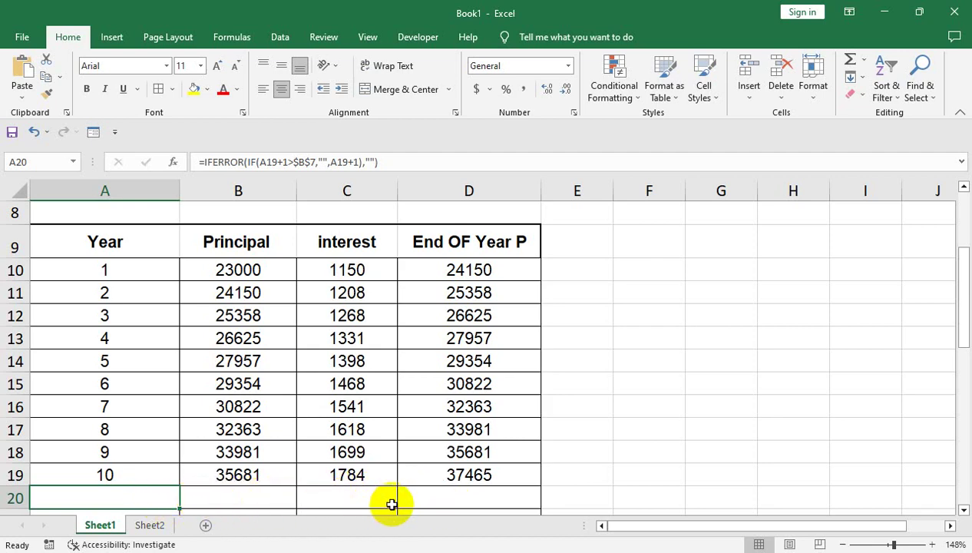
{"action": "left_click_drag", "start_coordinate": [578, 310], "coordinate": [590, 178]}
{"action": "left_click", "coordinate": [401, 388]}
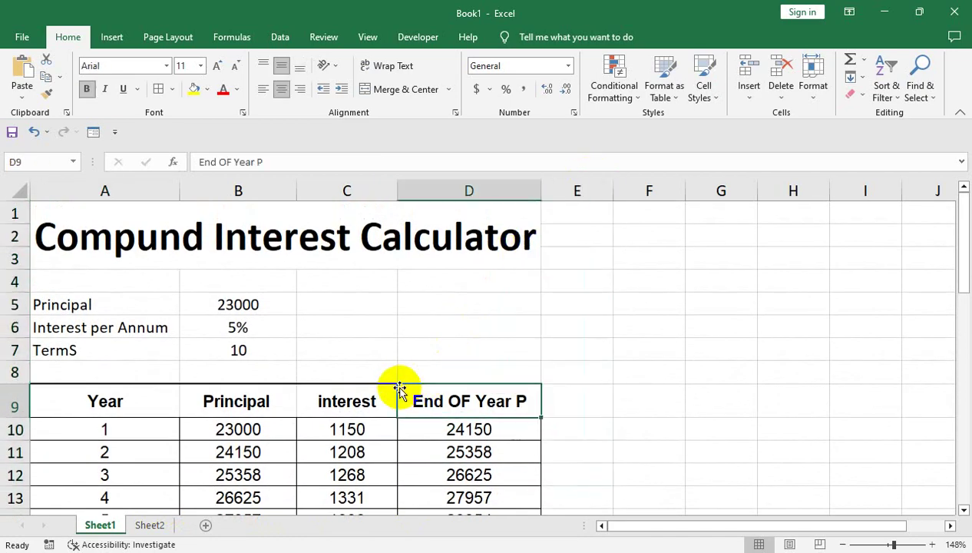